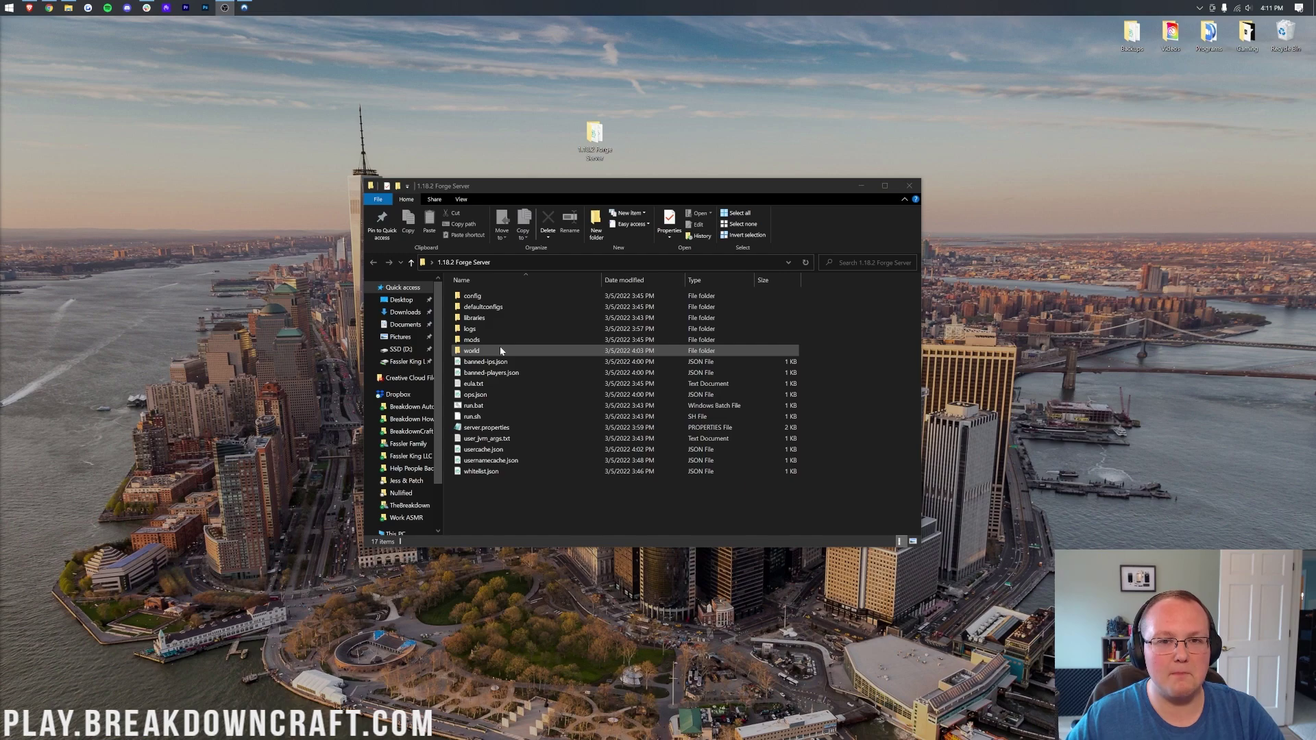
Switch to the browser showing TheBreakdown.xyz's Minecraft Forge 1.18.2 install guide.
{"action": "left_click", "coordinate": [50, 8]}
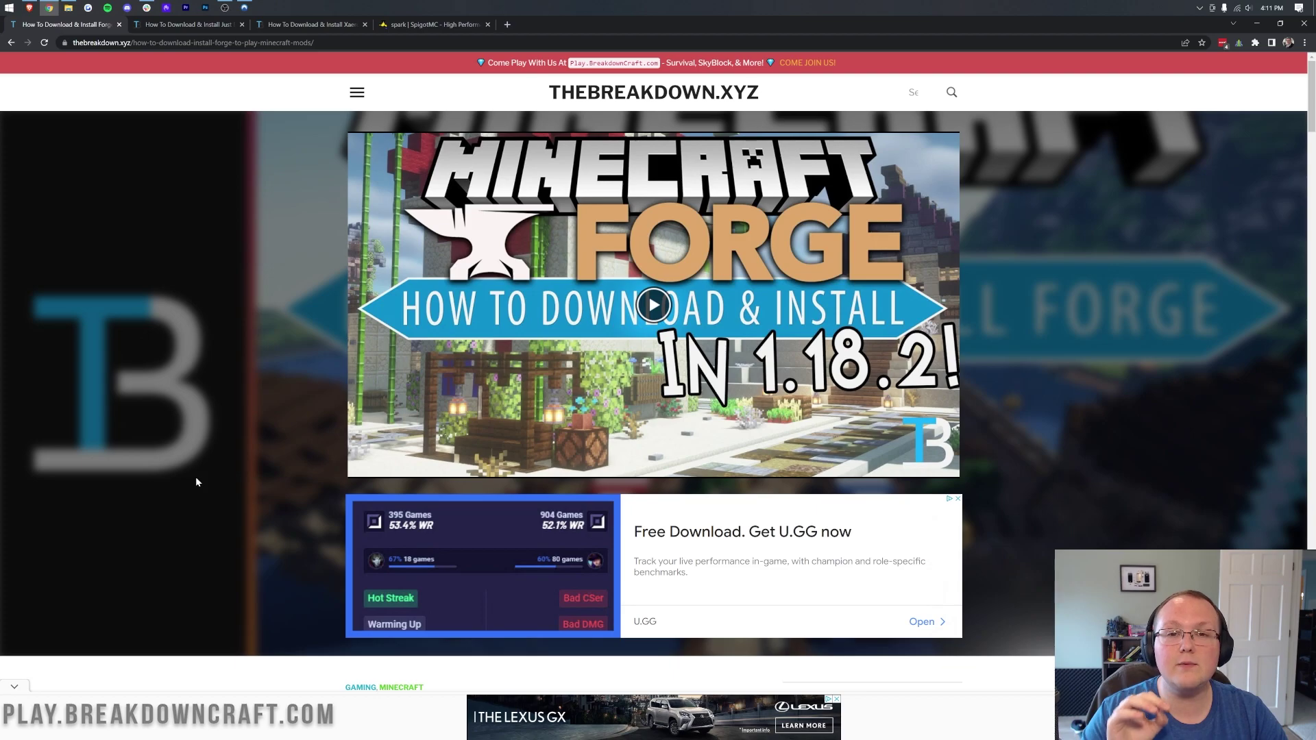
{"action": "left_click", "coordinate": [9, 8]}
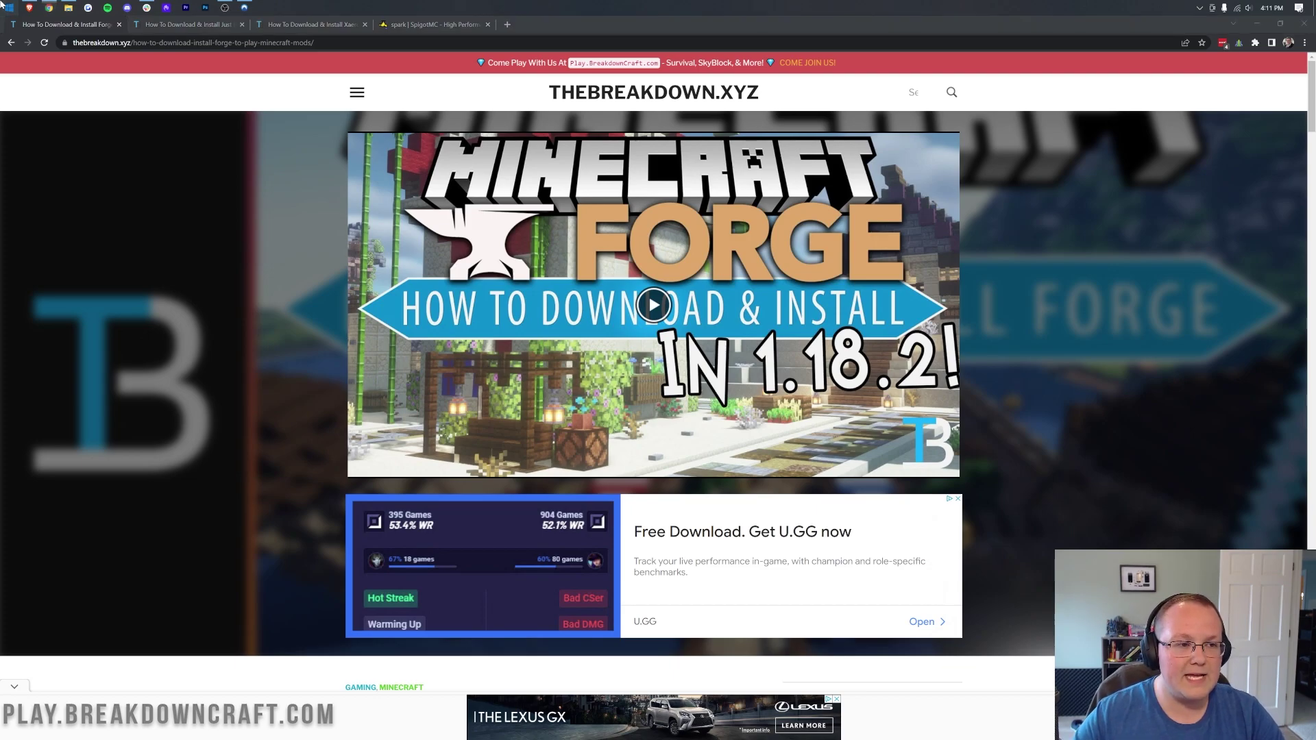
{"action": "left_click", "coordinate": [170, 120]}
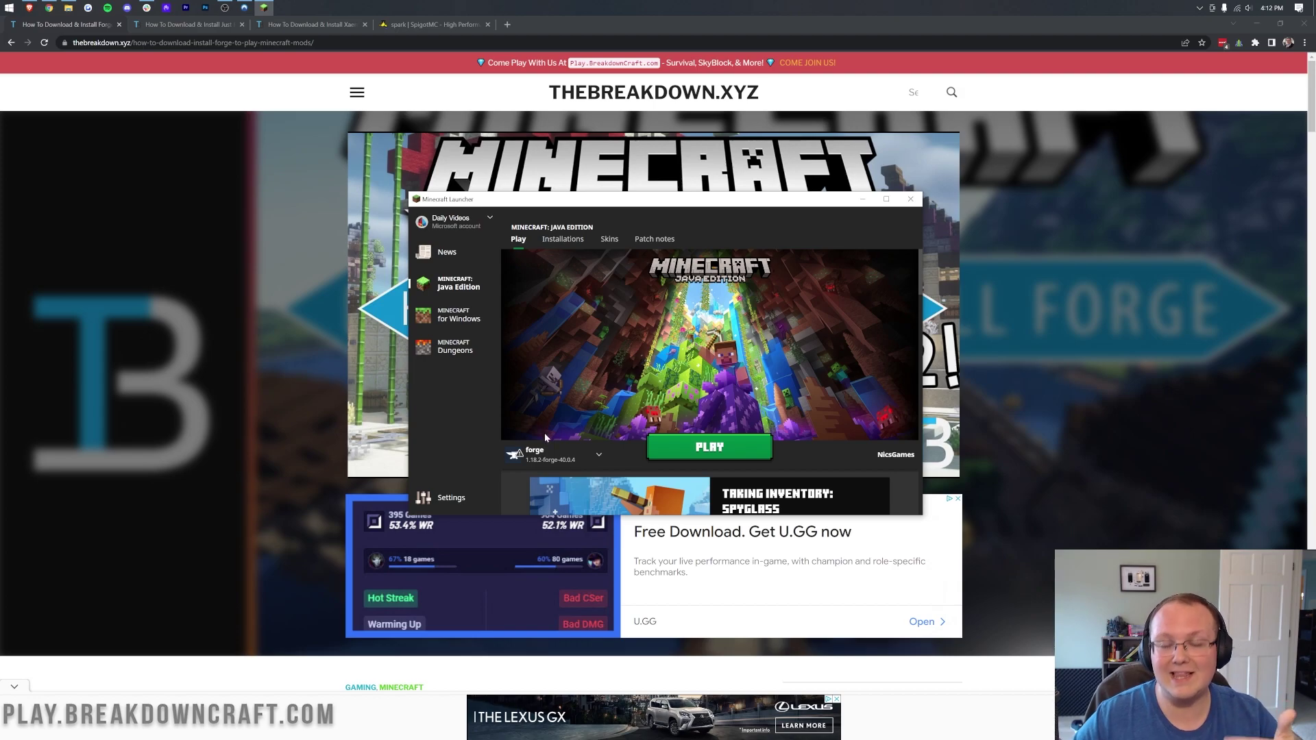
{"action": "left_click", "coordinate": [911, 199]}
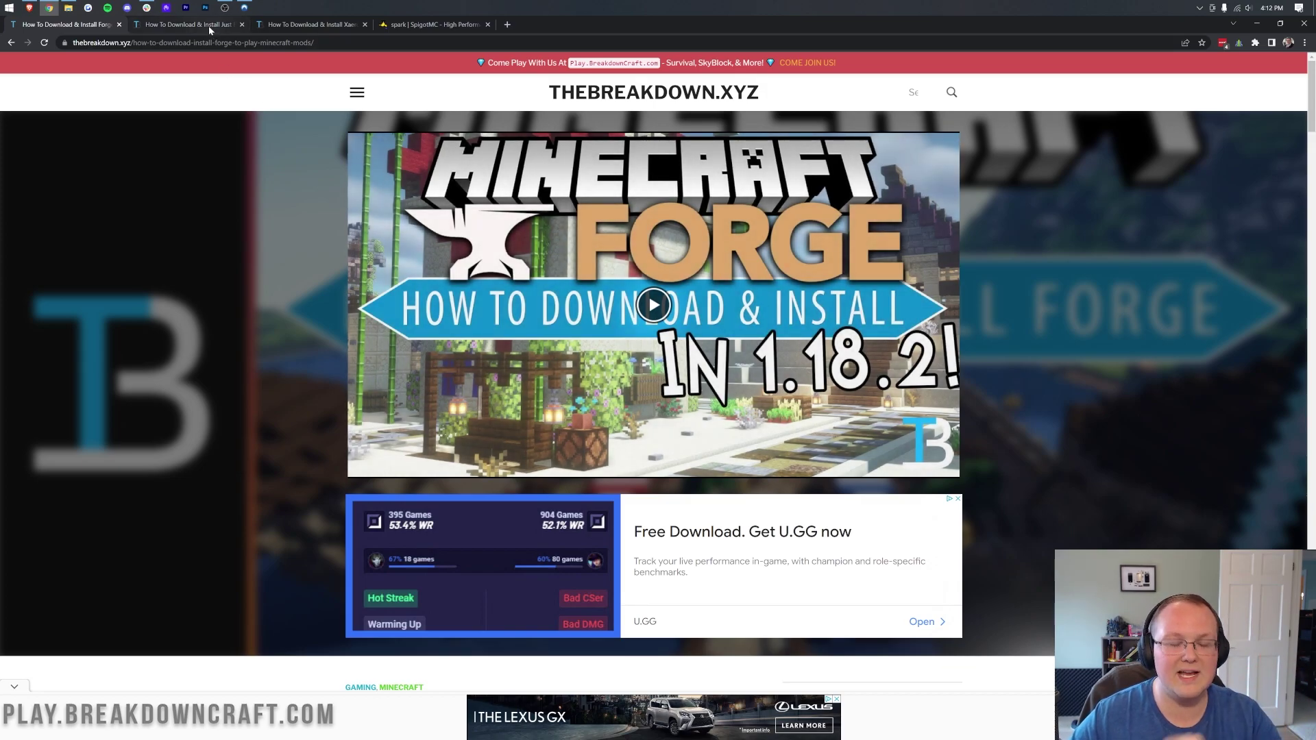
{"action": "left_click", "coordinate": [208, 26]}
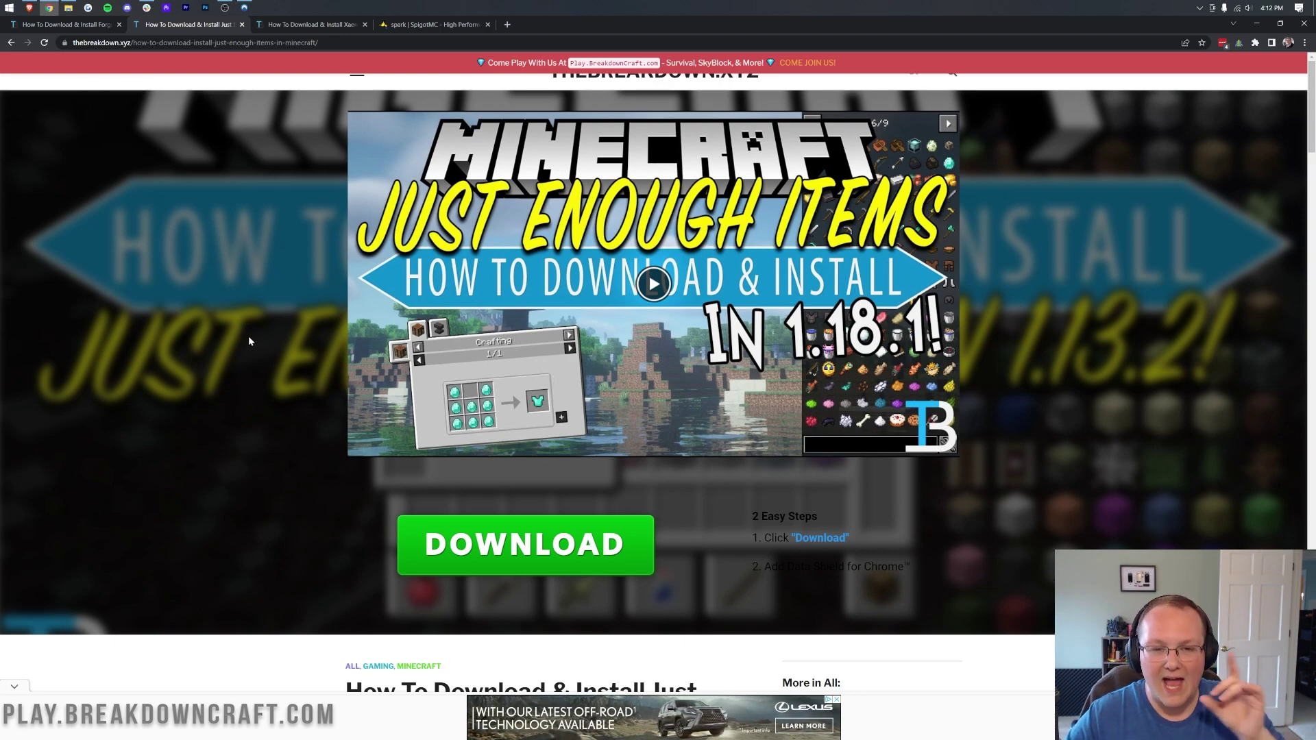
Open the JEI CurseForge page and download the Just Enough Items file for 1.18.2.
{"action": "scroll", "coordinate": [332, 333], "scroll_direction": "down", "scroll_amount": 4}
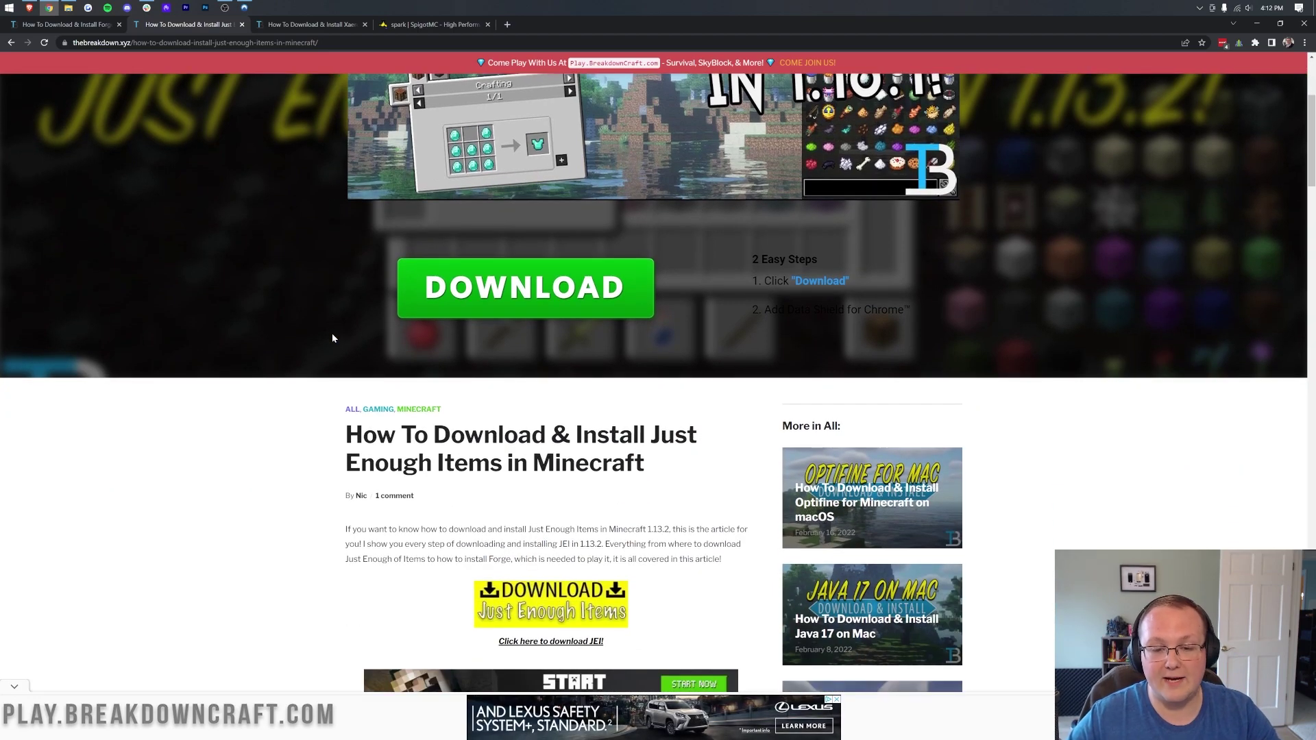
{"action": "scroll", "coordinate": [331, 333], "scroll_direction": "up", "scroll_amount": 4}
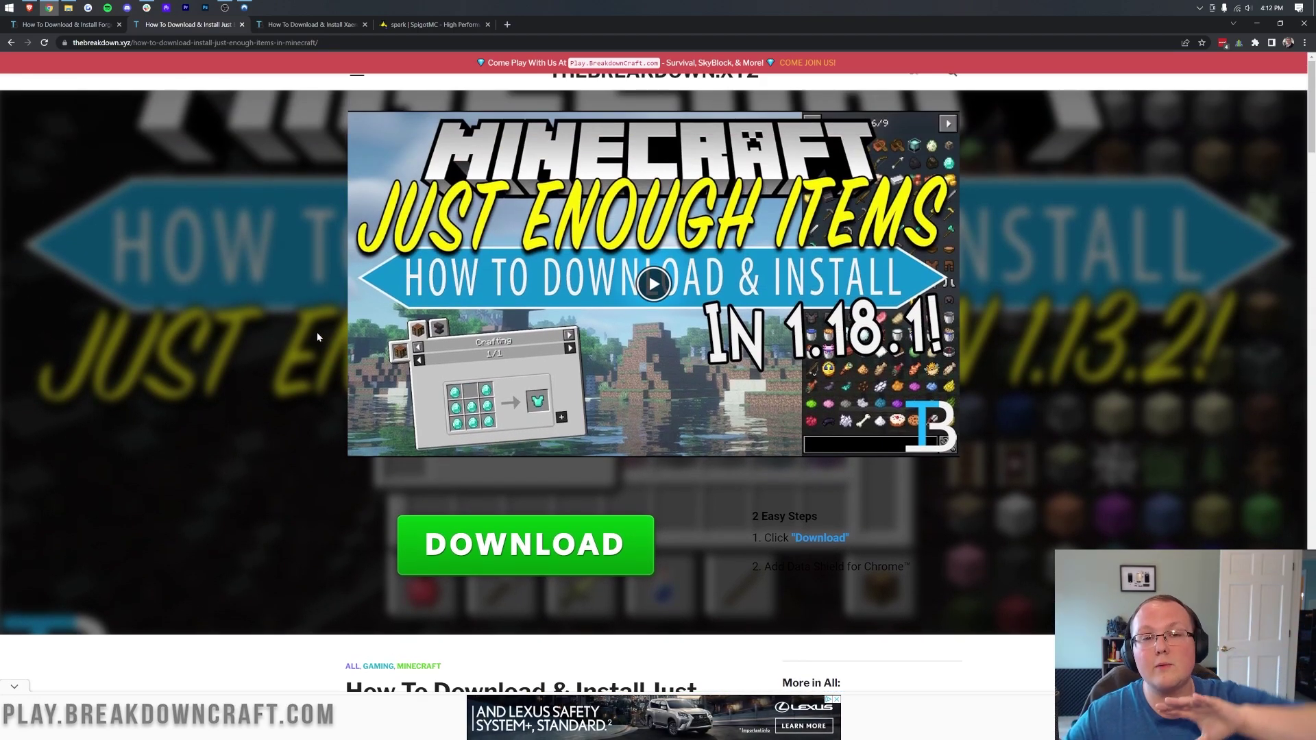
{"action": "scroll", "coordinate": [317, 331], "scroll_direction": "down", "scroll_amount": 8}
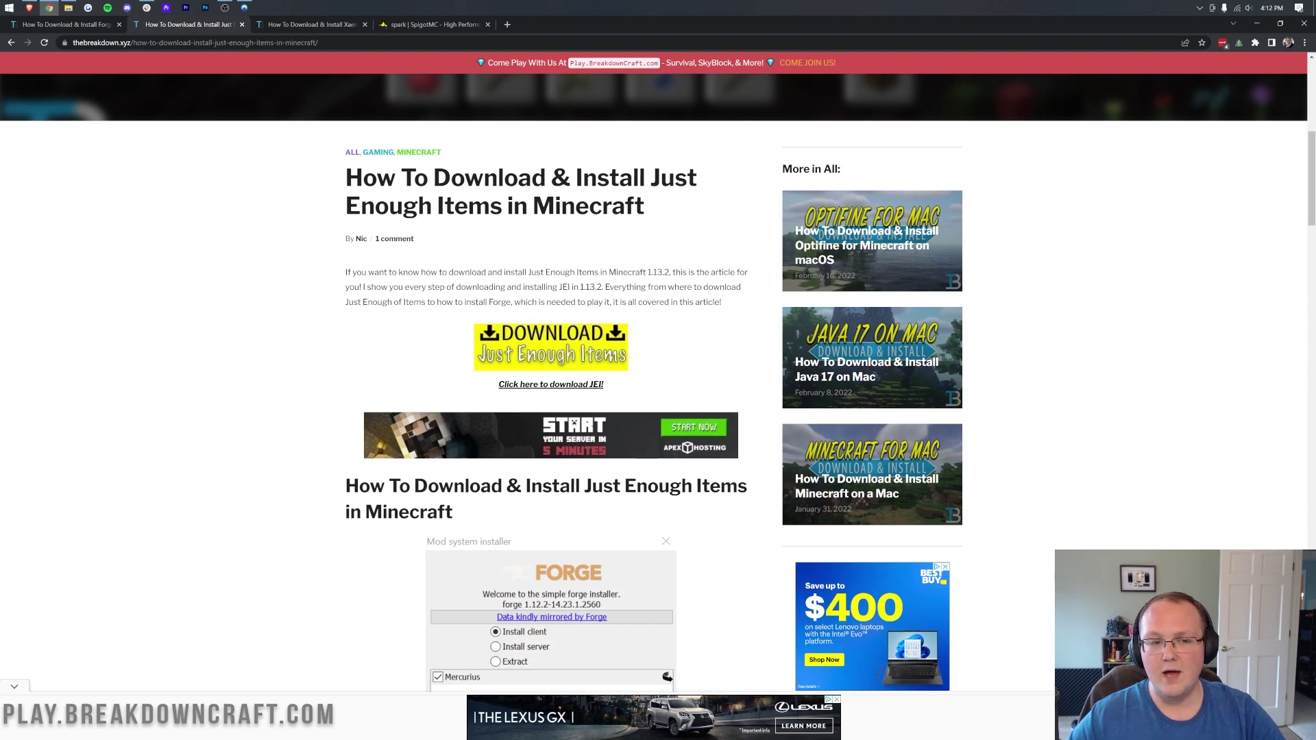
{"action": "left_click", "coordinate": [550, 353]}
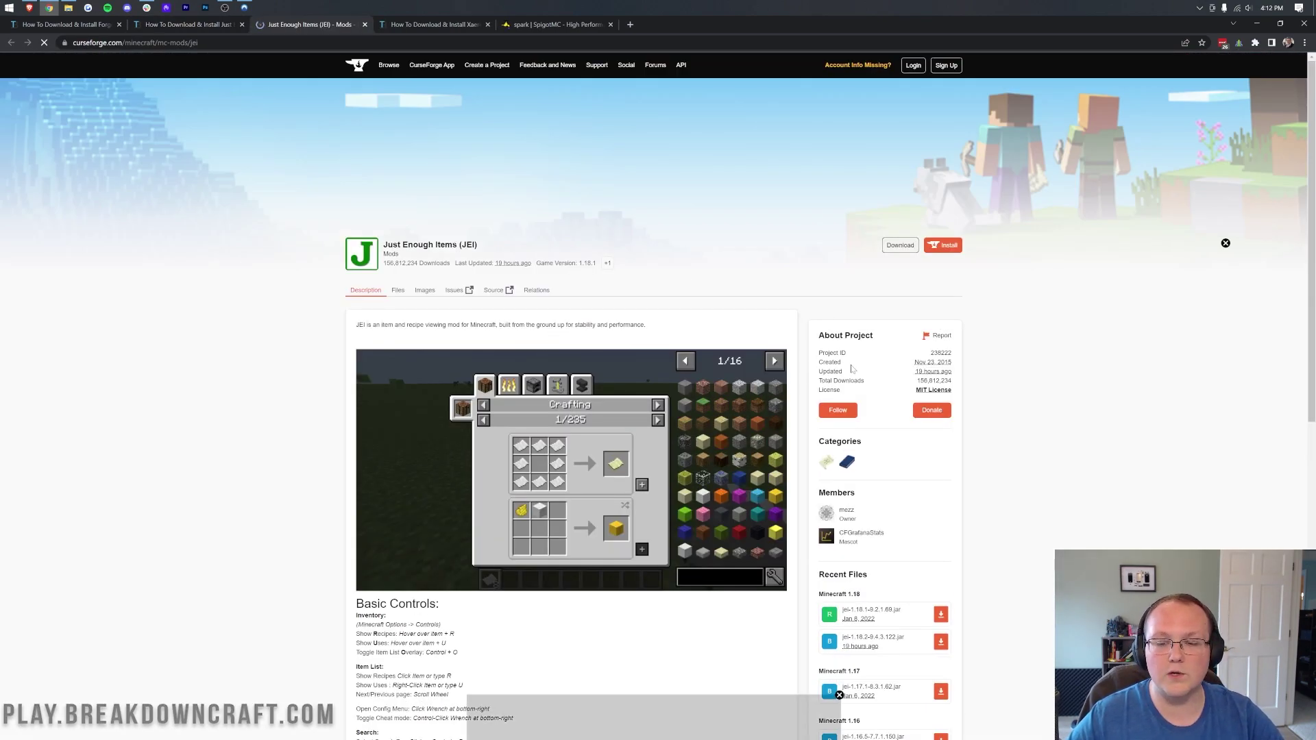
{"action": "scroll", "coordinate": [890, 393], "scroll_direction": "down", "scroll_amount": 5}
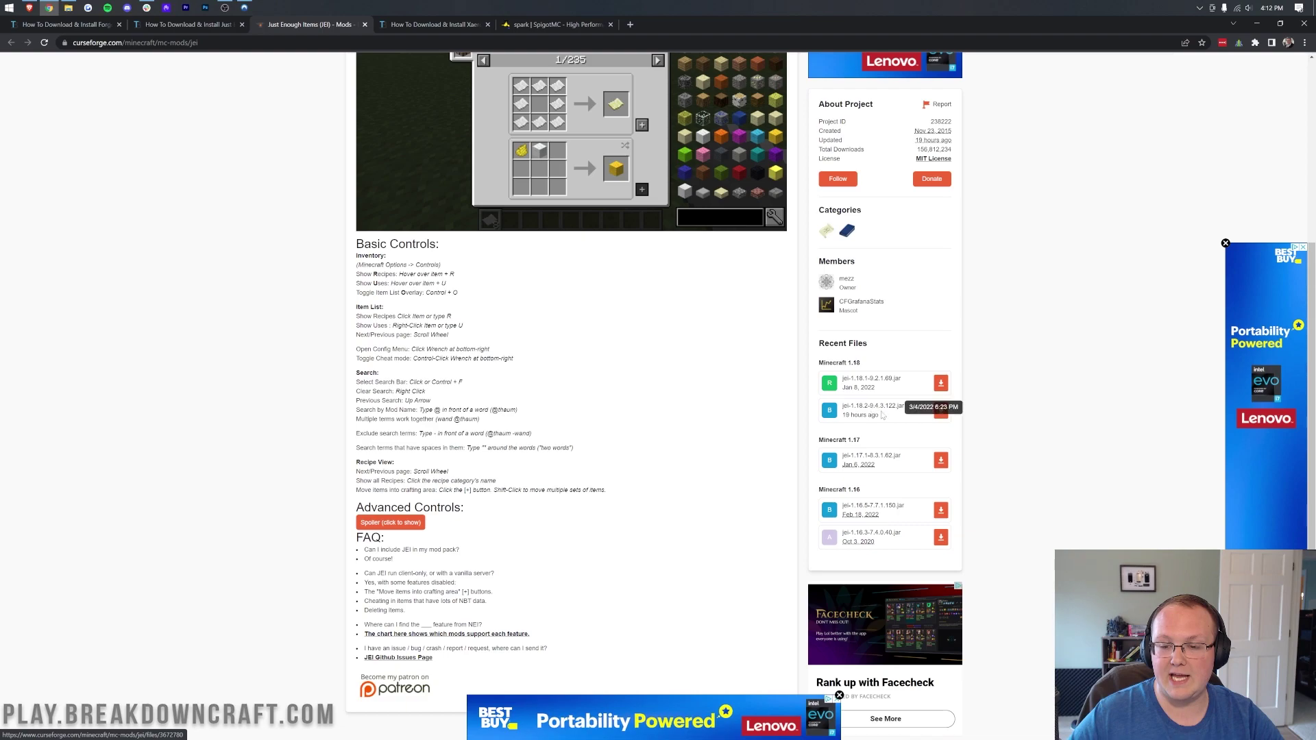
{"action": "left_click", "coordinate": [940, 411]}
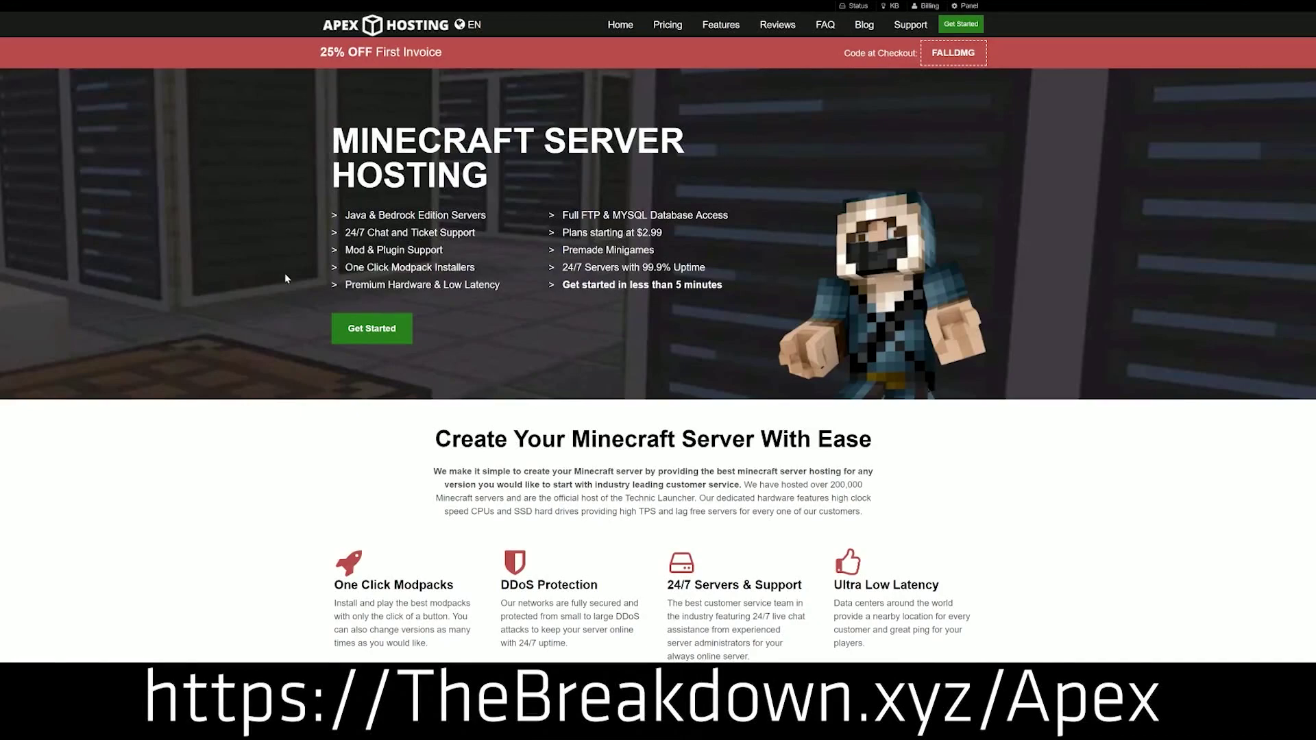
Highlight the One Click Modpacks, Automated Backups and Instant Setup feature text on Apex Hosting.
{"action": "scroll", "coordinate": [488, 389], "scroll_direction": "down", "scroll_amount": 3}
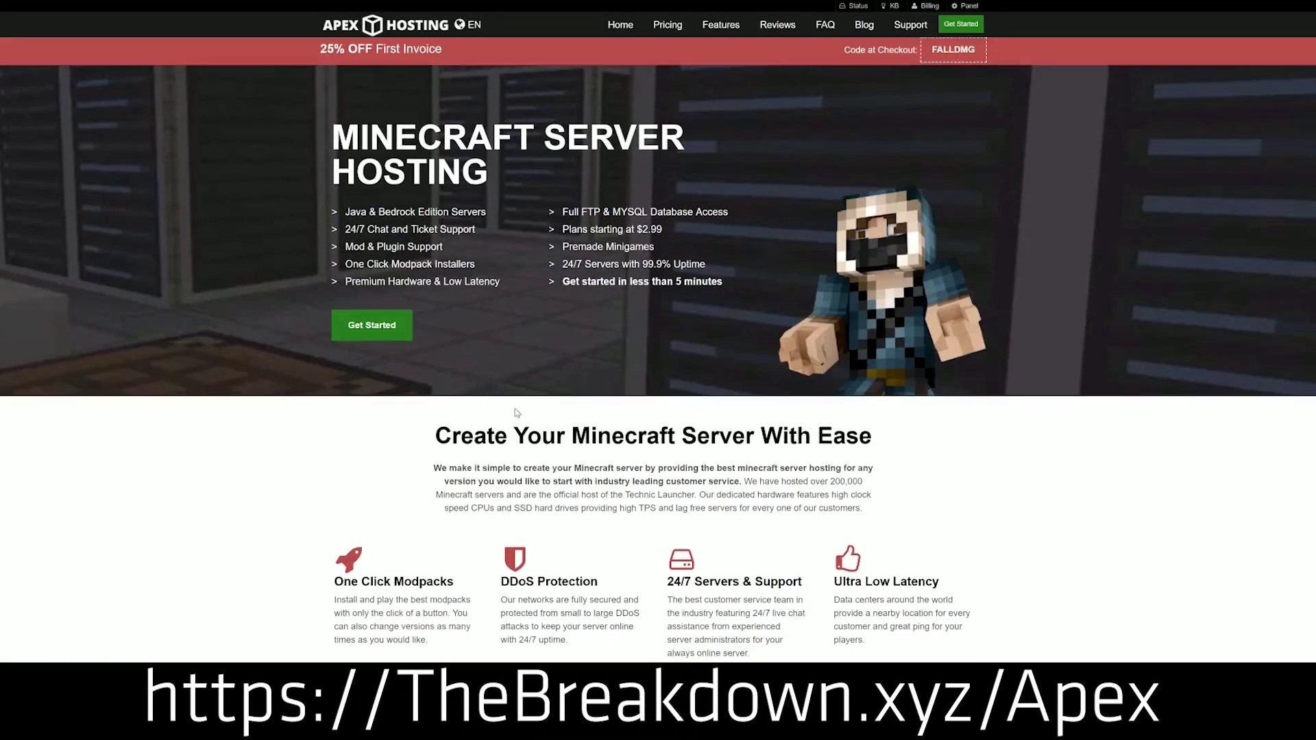
{"action": "left_click_drag", "start_coordinate": [333, 307], "coordinate": [805, 310]}
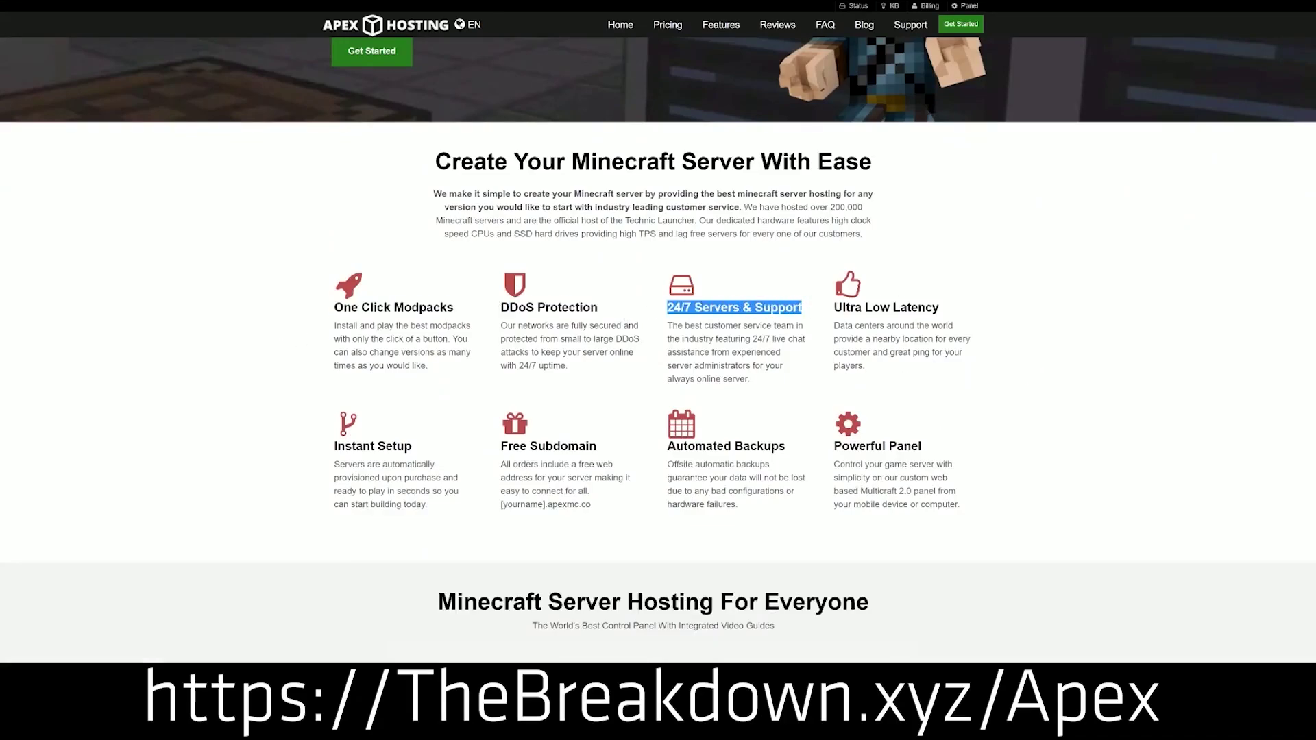
{"action": "left_click_drag", "start_coordinate": [667, 445], "coordinate": [826, 446]}
{"action": "left_click", "coordinate": [644, 450]}
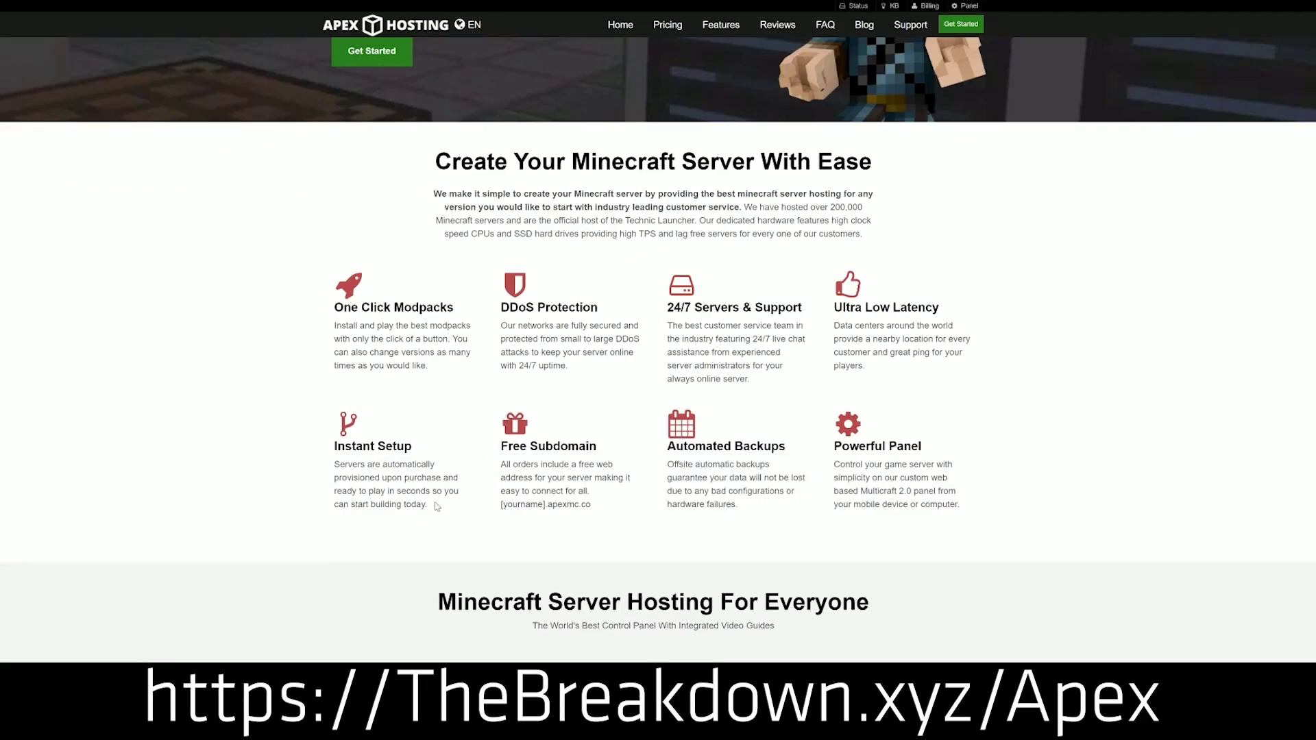
{"action": "left_click_drag", "start_coordinate": [429, 506], "coordinate": [334, 444]}
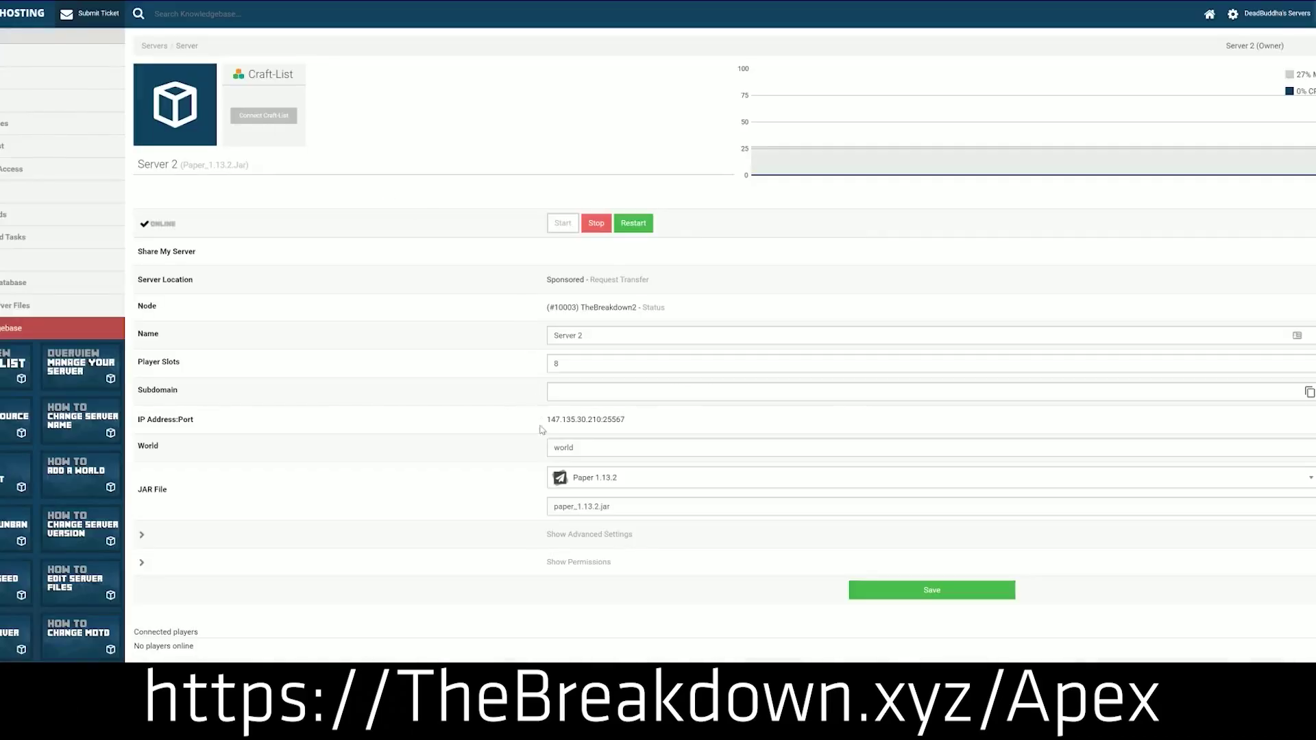
Choose Minecraft 1.15 from the server's JAR File version list.
{"action": "left_click", "coordinate": [620, 487]}
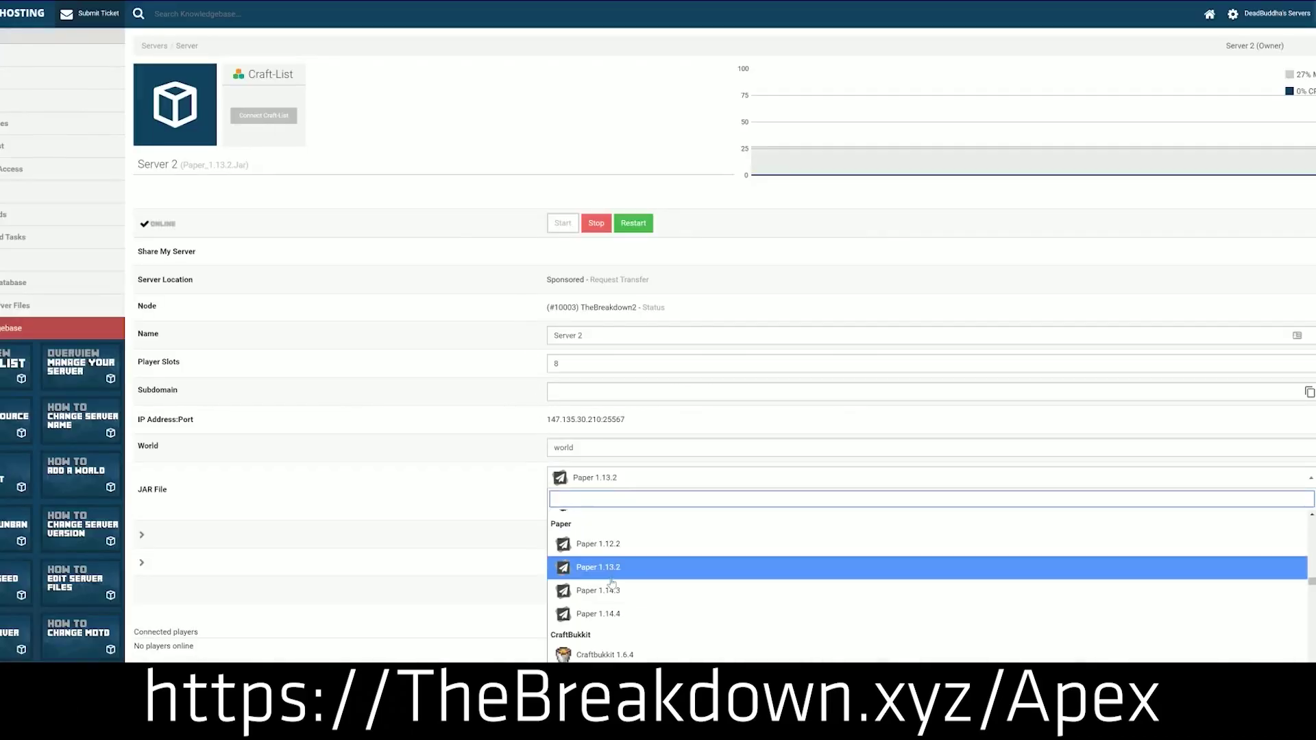
{"action": "scroll", "coordinate": [617, 562], "scroll_direction": "down", "scroll_amount": 2}
{"action": "scroll", "coordinate": [612, 593], "scroll_direction": "up", "scroll_amount": 4}
{"action": "scroll", "coordinate": [612, 593], "scroll_direction": "up", "scroll_amount": 3}
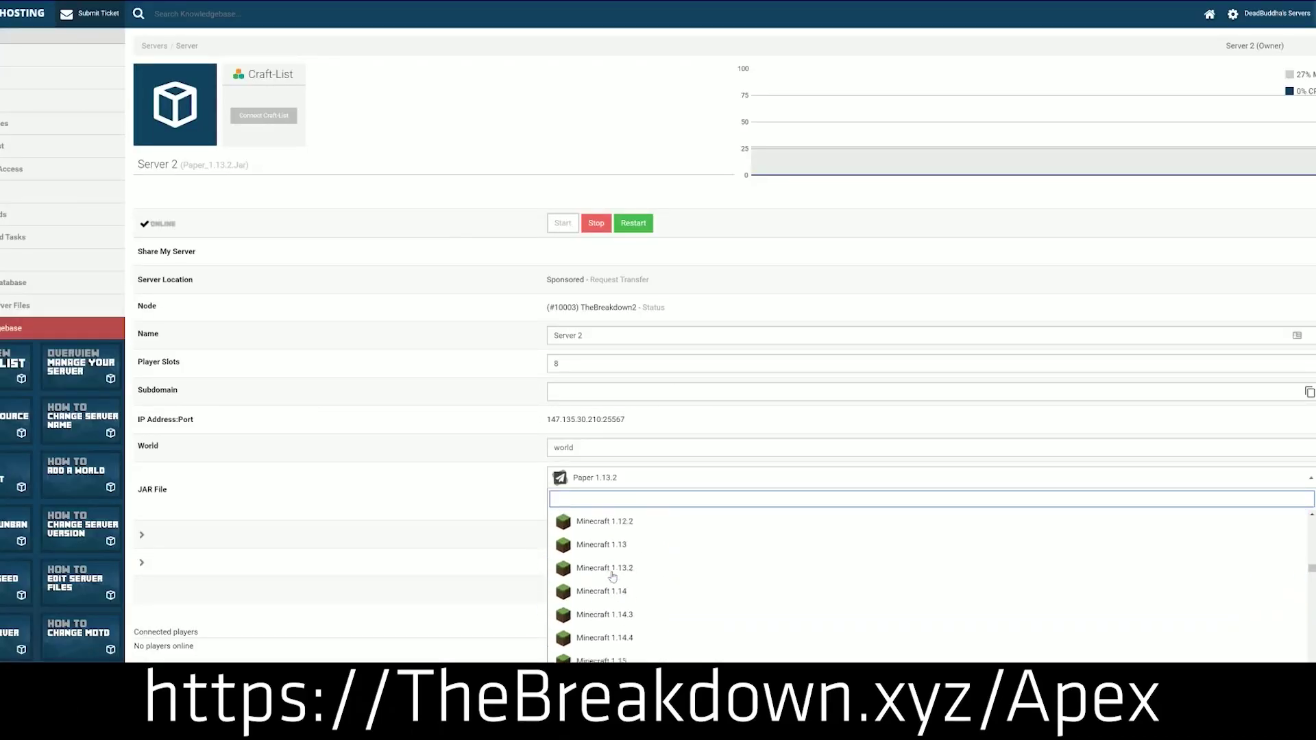
{"action": "scroll", "coordinate": [614, 588], "scroll_direction": "down", "scroll_amount": 2}
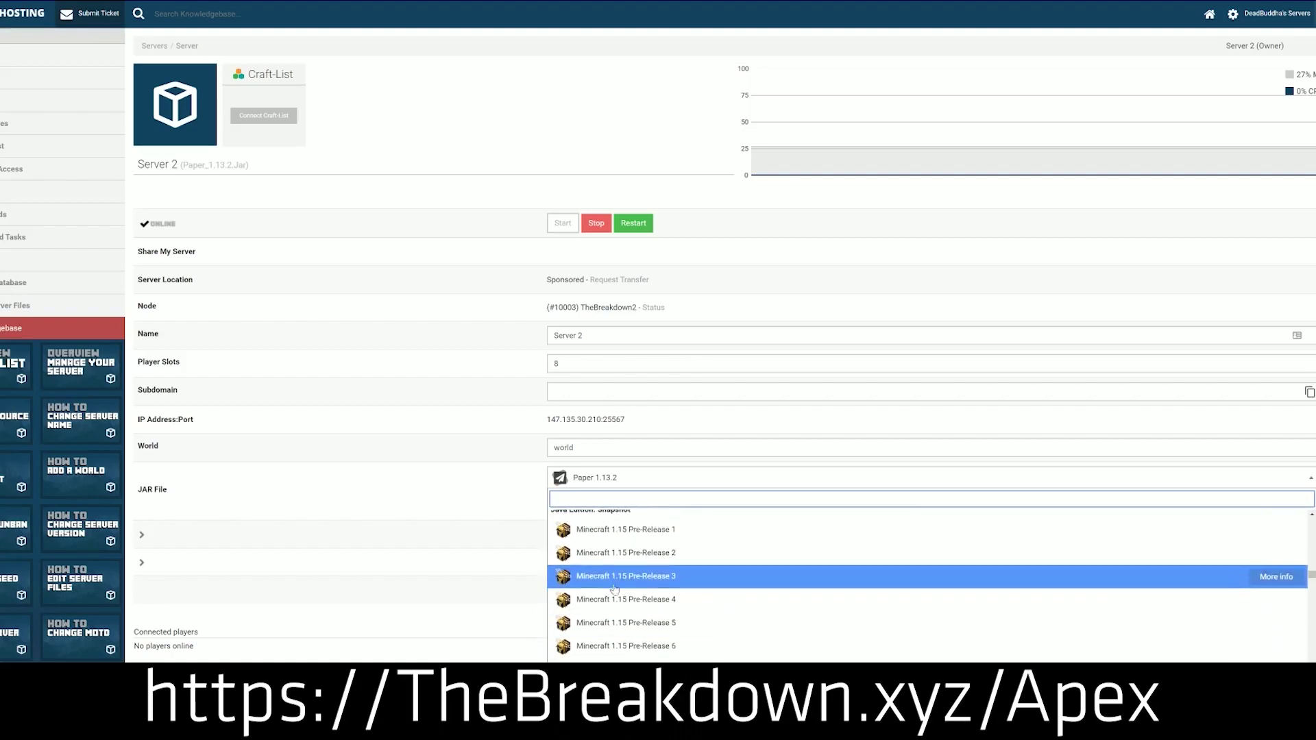
{"action": "scroll", "coordinate": [612, 591], "scroll_direction": "up", "scroll_amount": 5}
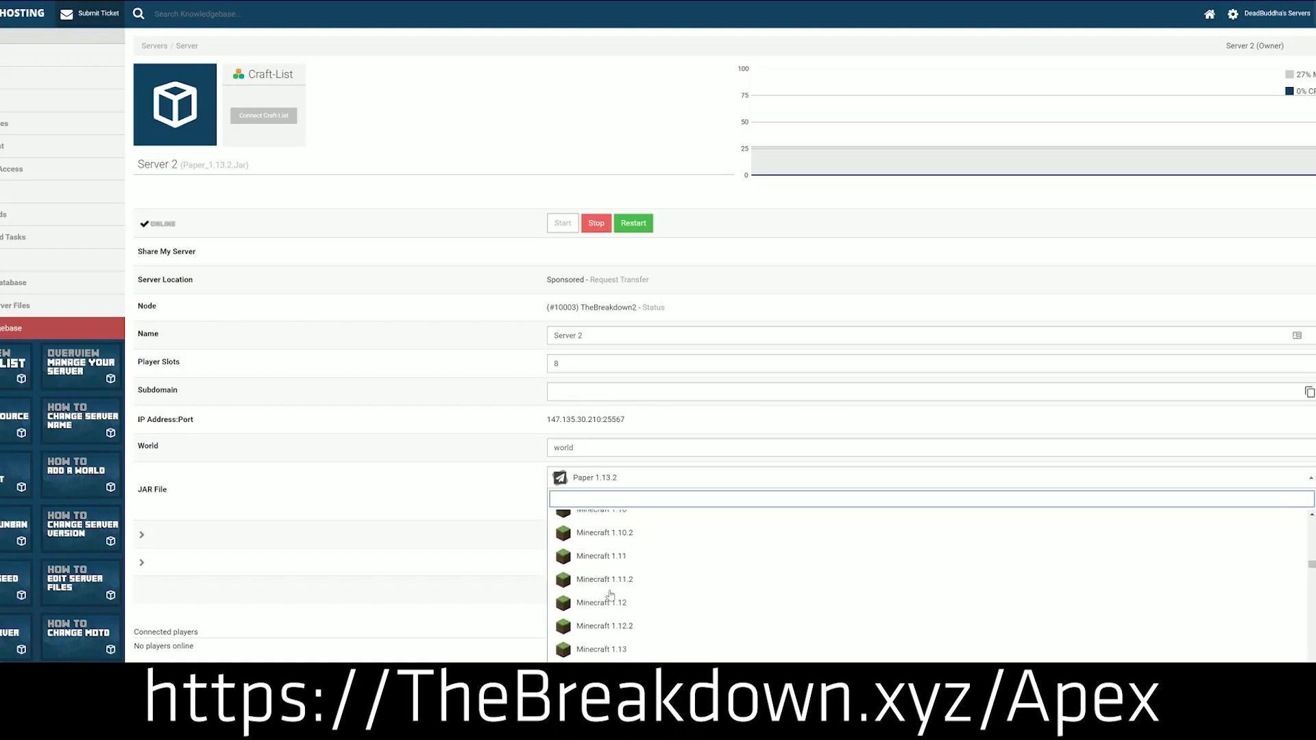
{"action": "scroll", "coordinate": [590, 601], "scroll_direction": "down", "scroll_amount": 1}
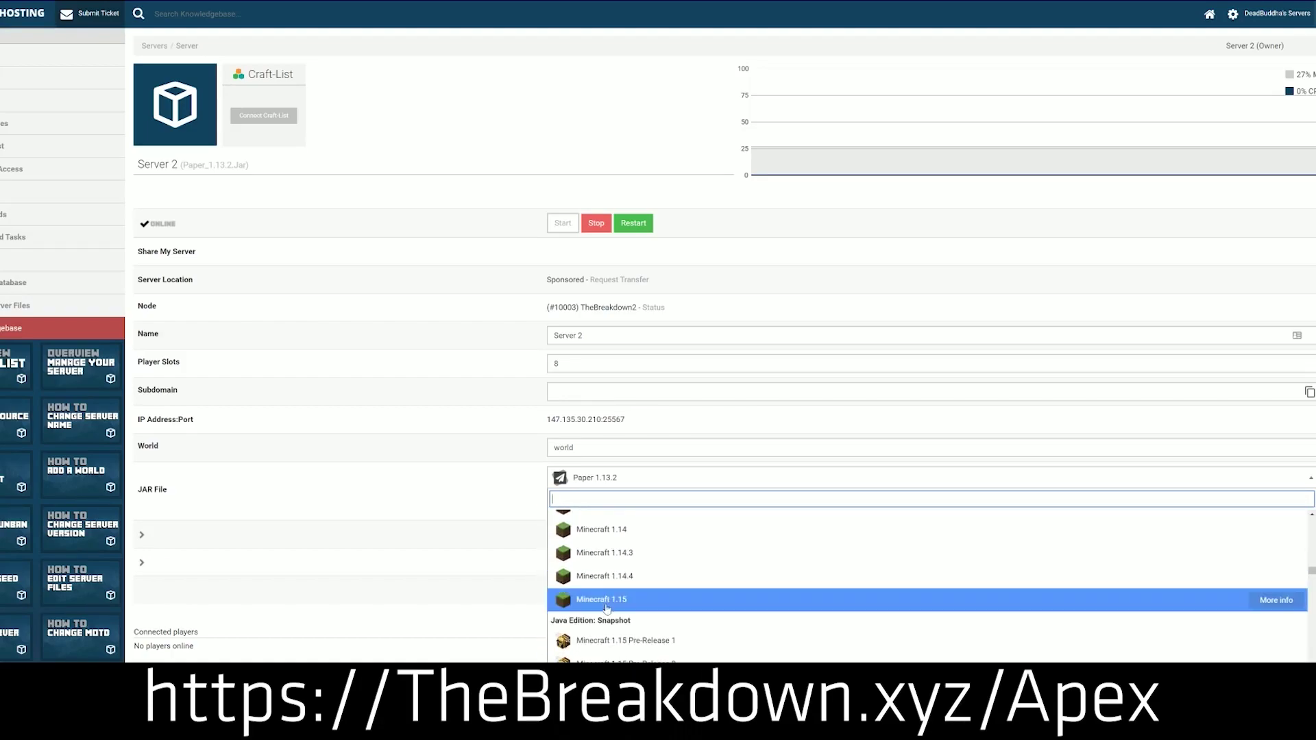
{"action": "left_click", "coordinate": [673, 601]}
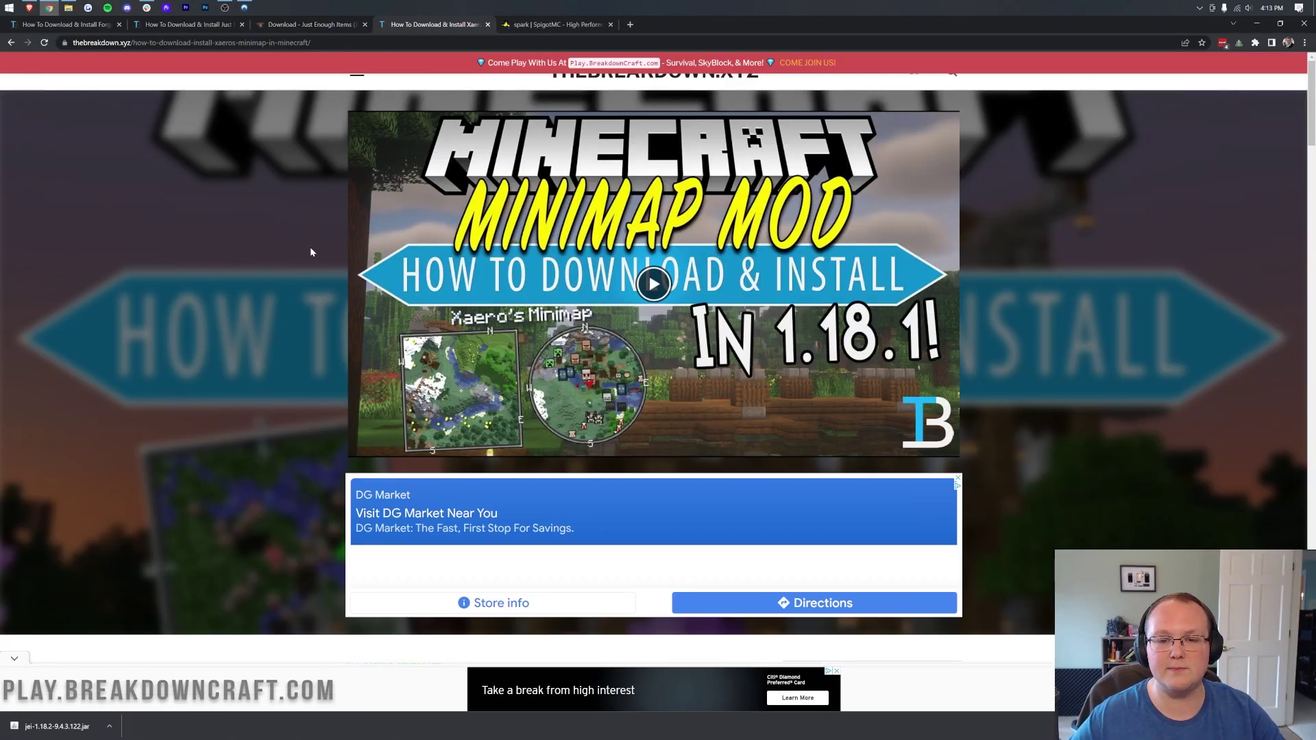
Open Xaero's Minimap on CurseForge and download its Forge 1.18.2 build.
{"action": "scroll", "coordinate": [308, 248], "scroll_direction": "down", "scroll_amount": 4}
{"action": "scroll", "coordinate": [302, 231], "scroll_direction": "down", "scroll_amount": 4}
{"action": "left_click", "coordinate": [533, 415]}
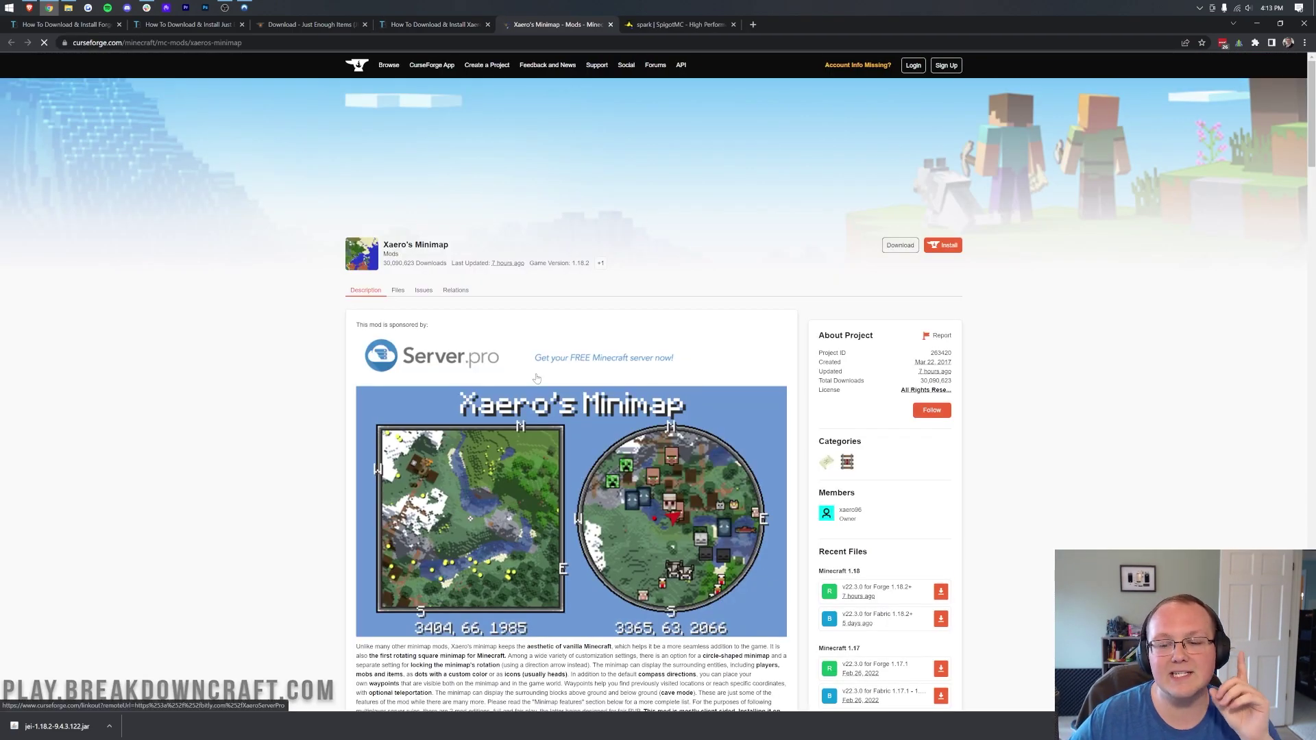
{"action": "scroll", "coordinate": [754, 381], "scroll_direction": "down", "scroll_amount": 3}
{"action": "scroll", "coordinate": [842, 381], "scroll_direction": "down", "scroll_amount": 1}
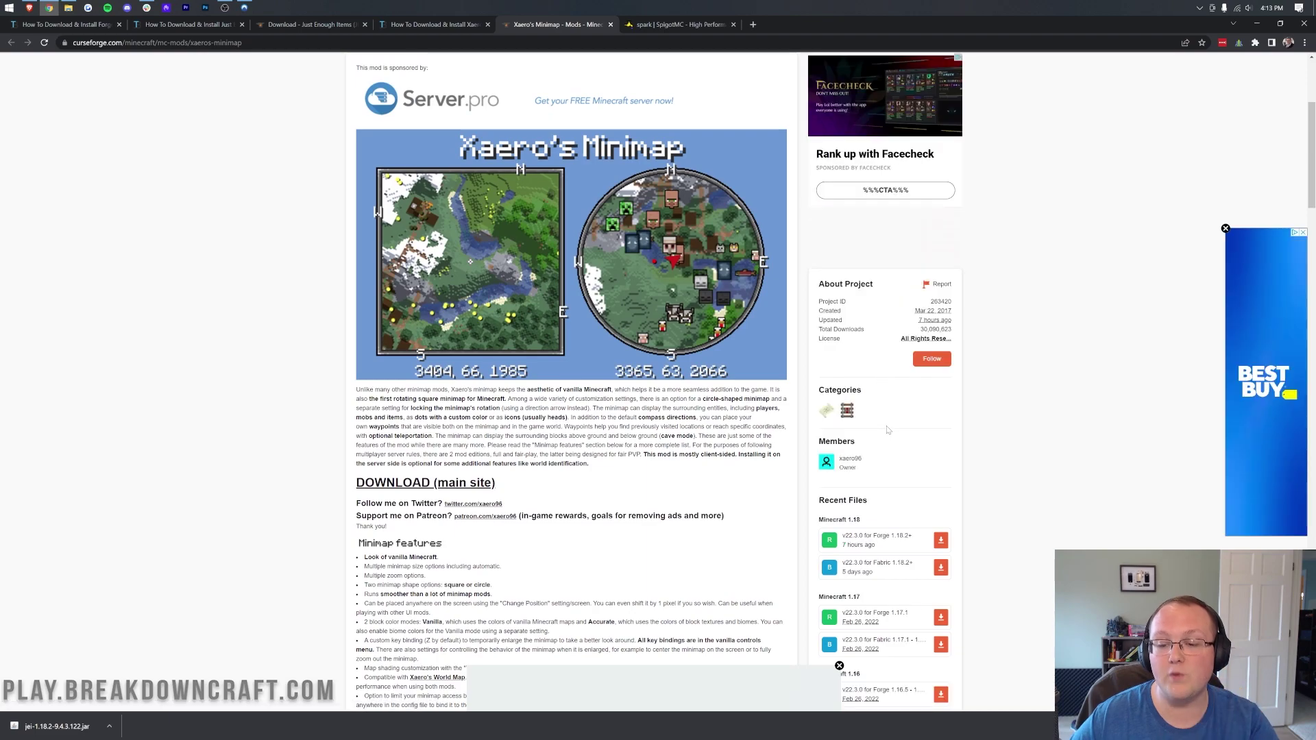
{"action": "scroll", "coordinate": [870, 389], "scroll_direction": "down", "scroll_amount": 2}
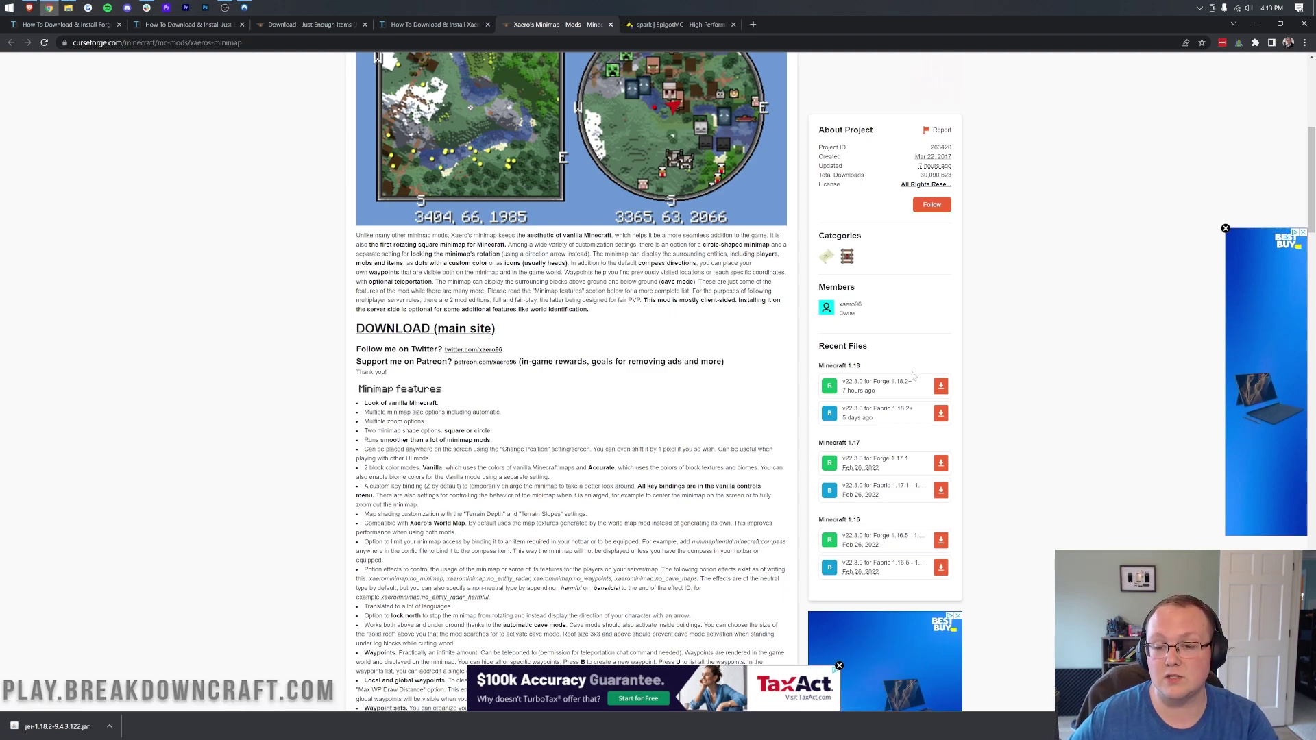
{"action": "left_click", "coordinate": [941, 386]}
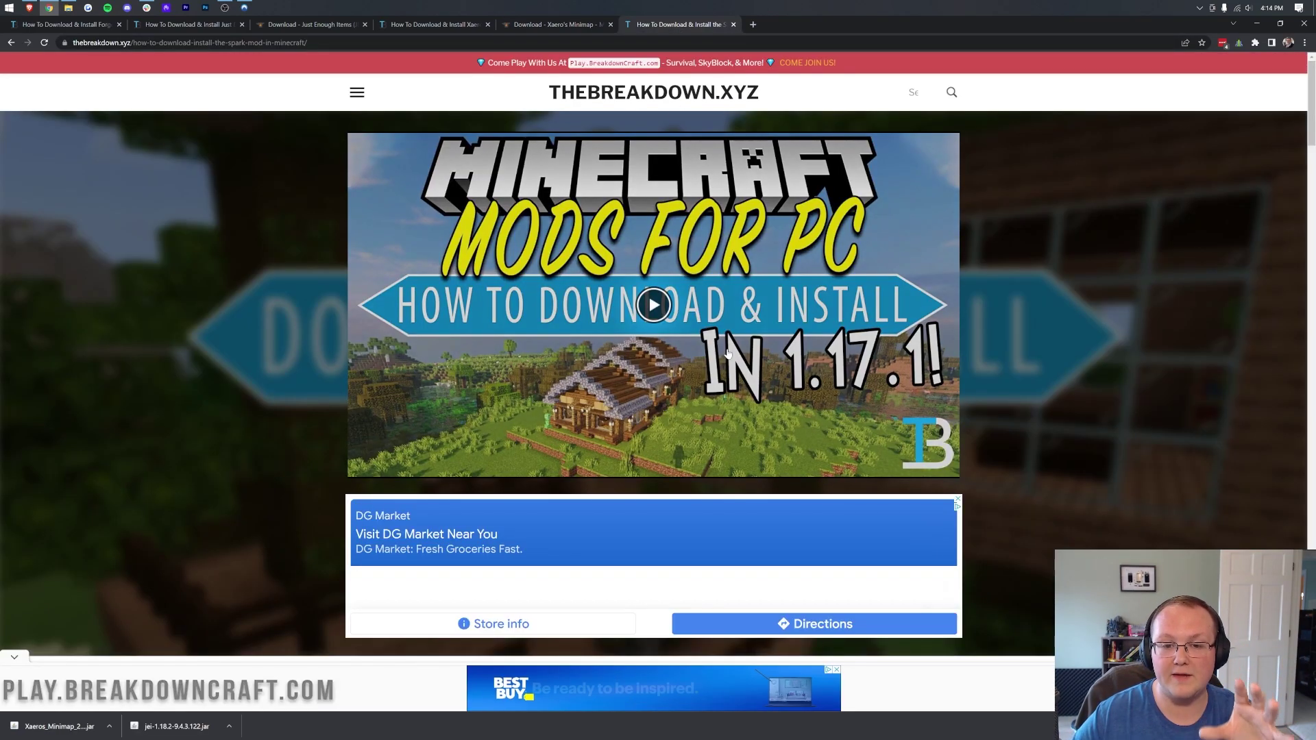
Open spark's CurseForge page from the article and download the 1.8.14 Forge 1.18.2 jar.
{"action": "scroll", "coordinate": [932, 381], "scroll_direction": "down", "scroll_amount": 3}
{"action": "scroll", "coordinate": [932, 382], "scroll_direction": "down", "scroll_amount": 4}
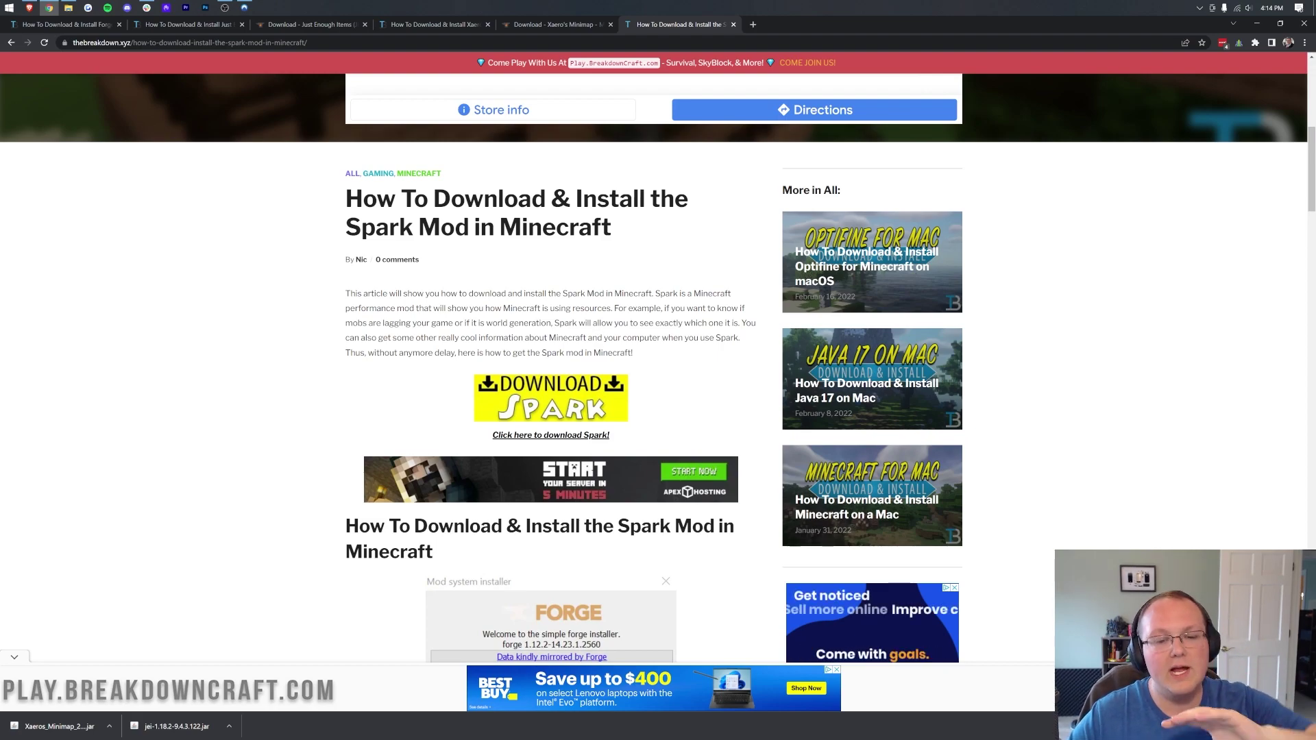
{"action": "left_click", "coordinate": [547, 393]}
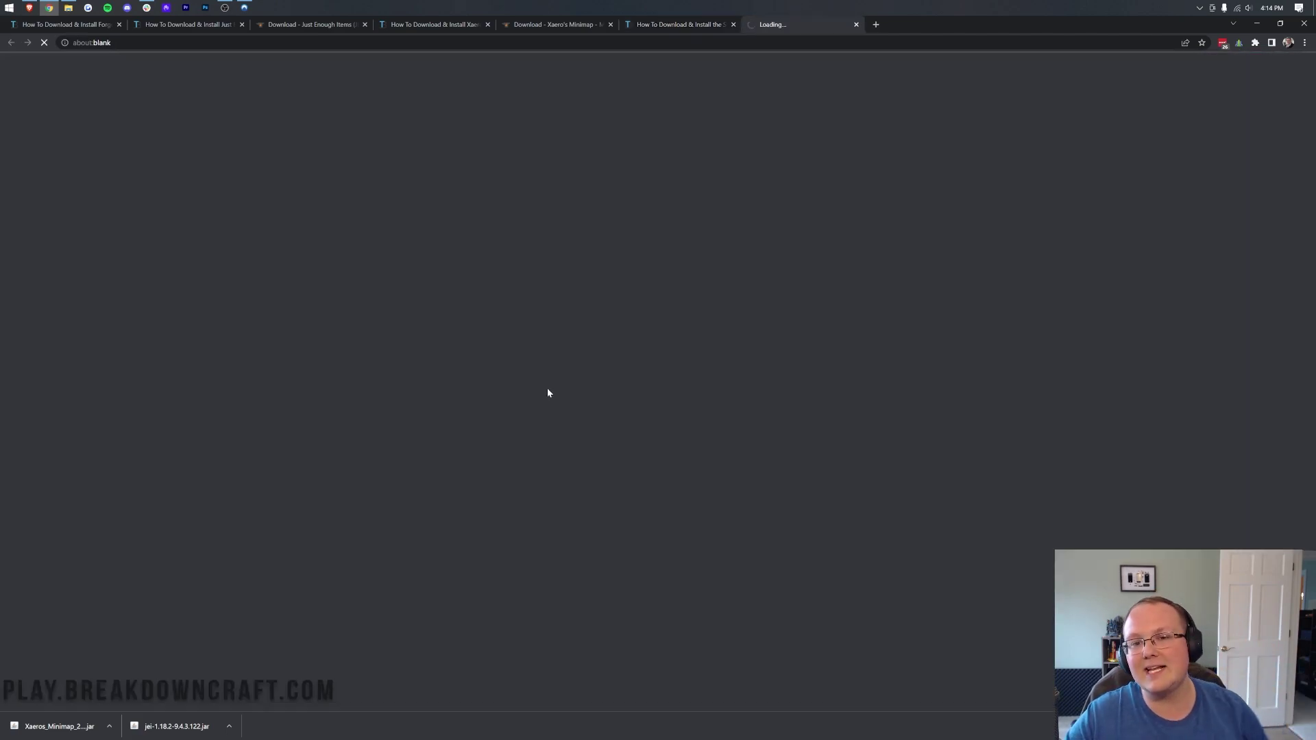
{"action": "scroll", "coordinate": [930, 466], "scroll_direction": "down", "scroll_amount": 2}
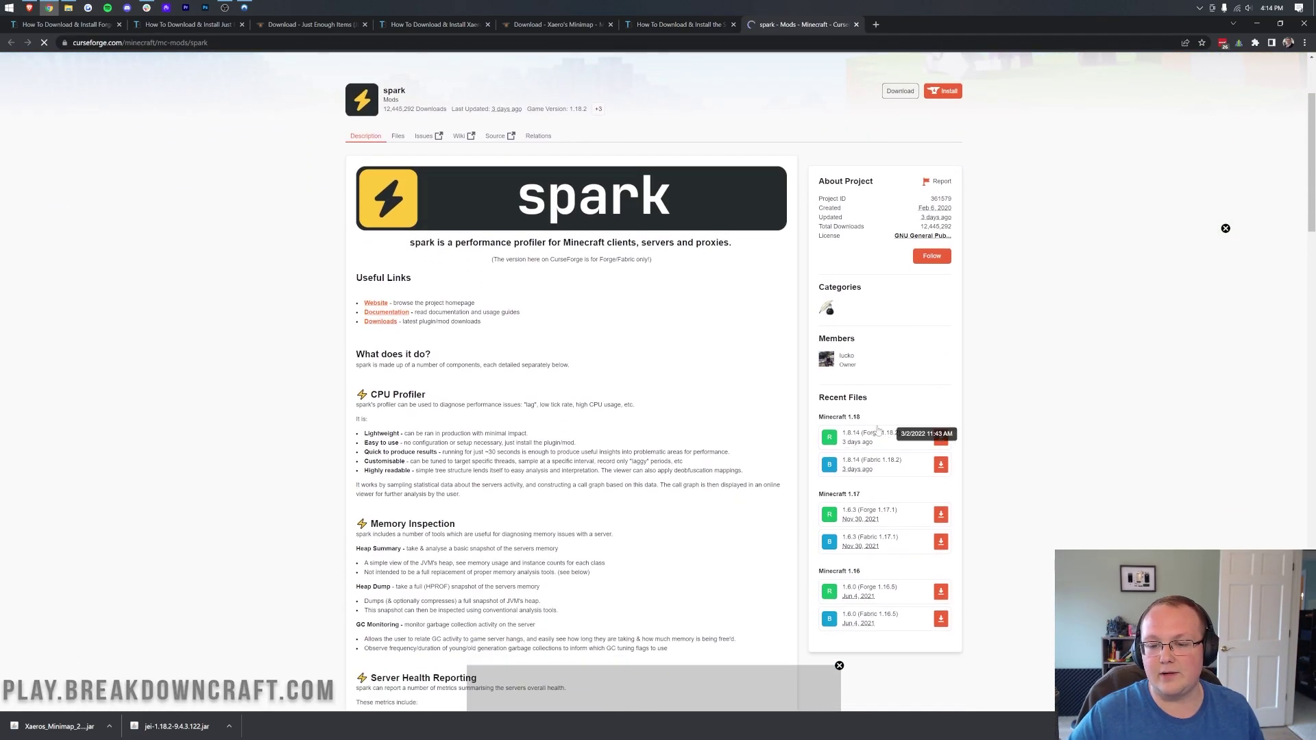
{"action": "scroll", "coordinate": [871, 424], "scroll_direction": "down", "scroll_amount": 2}
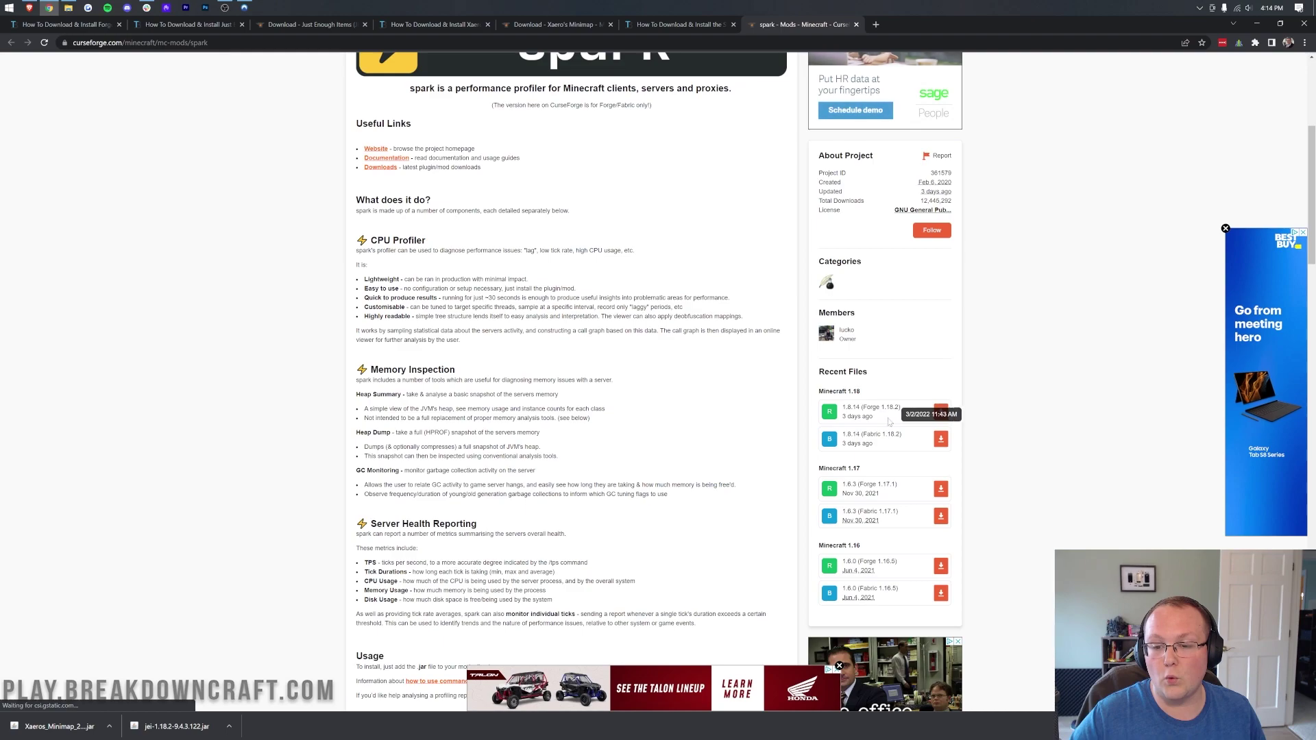
{"action": "left_click", "coordinate": [940, 412]}
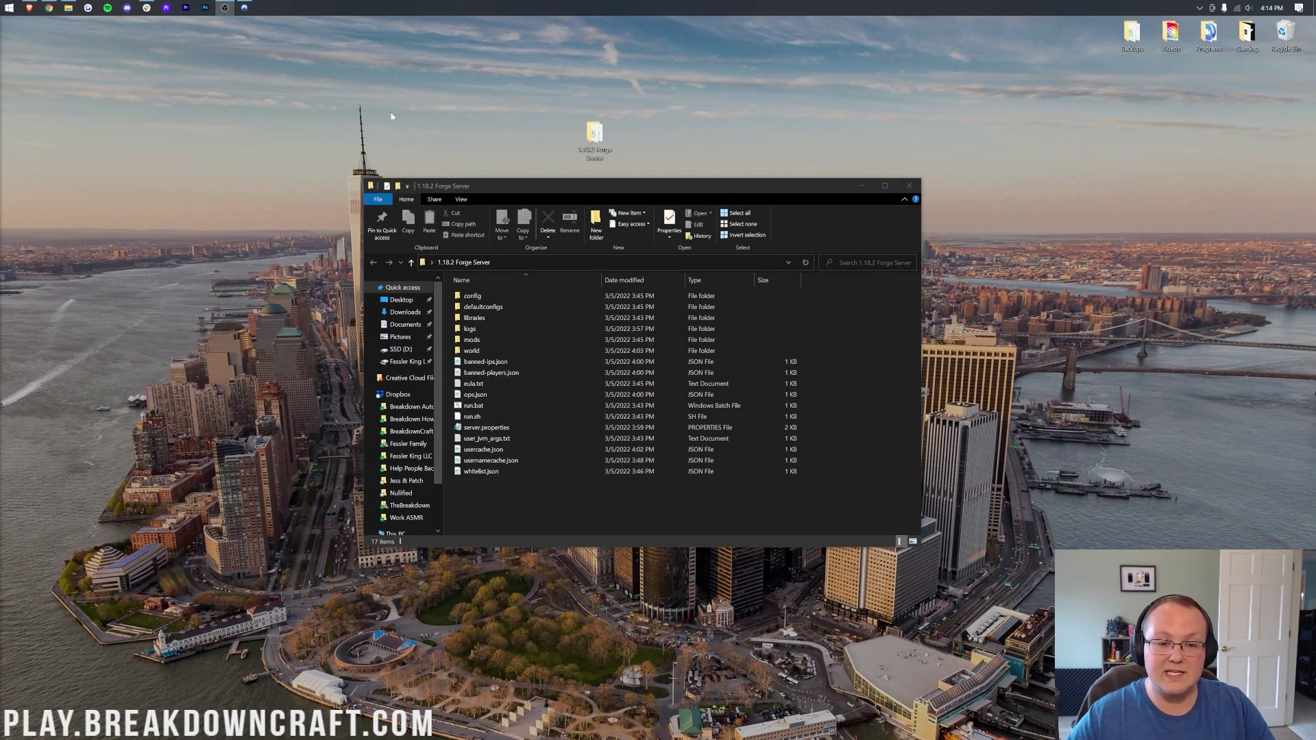
Close the server folder, open Downloads via a 'down' search, and drag the three jars to the desktop.
{"action": "left_click", "coordinate": [919, 186]}
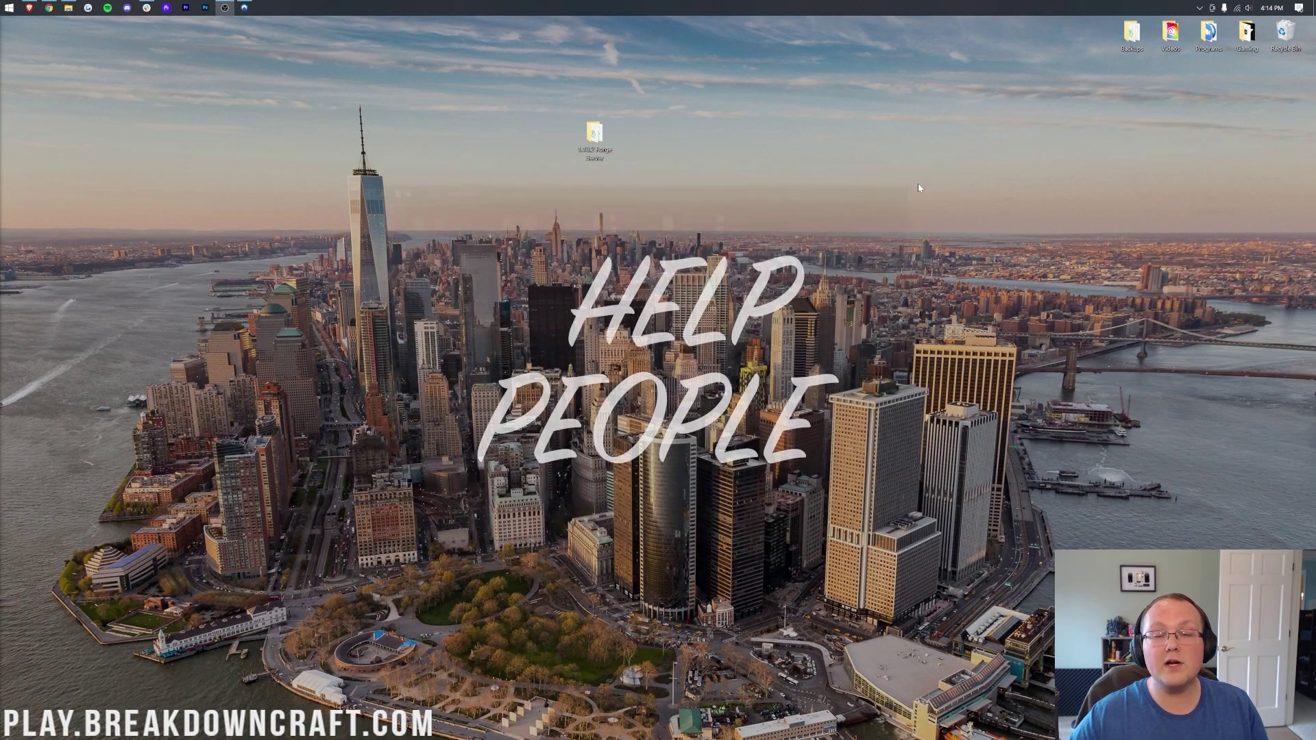
{"action": "left_click", "coordinate": [4, 6]}
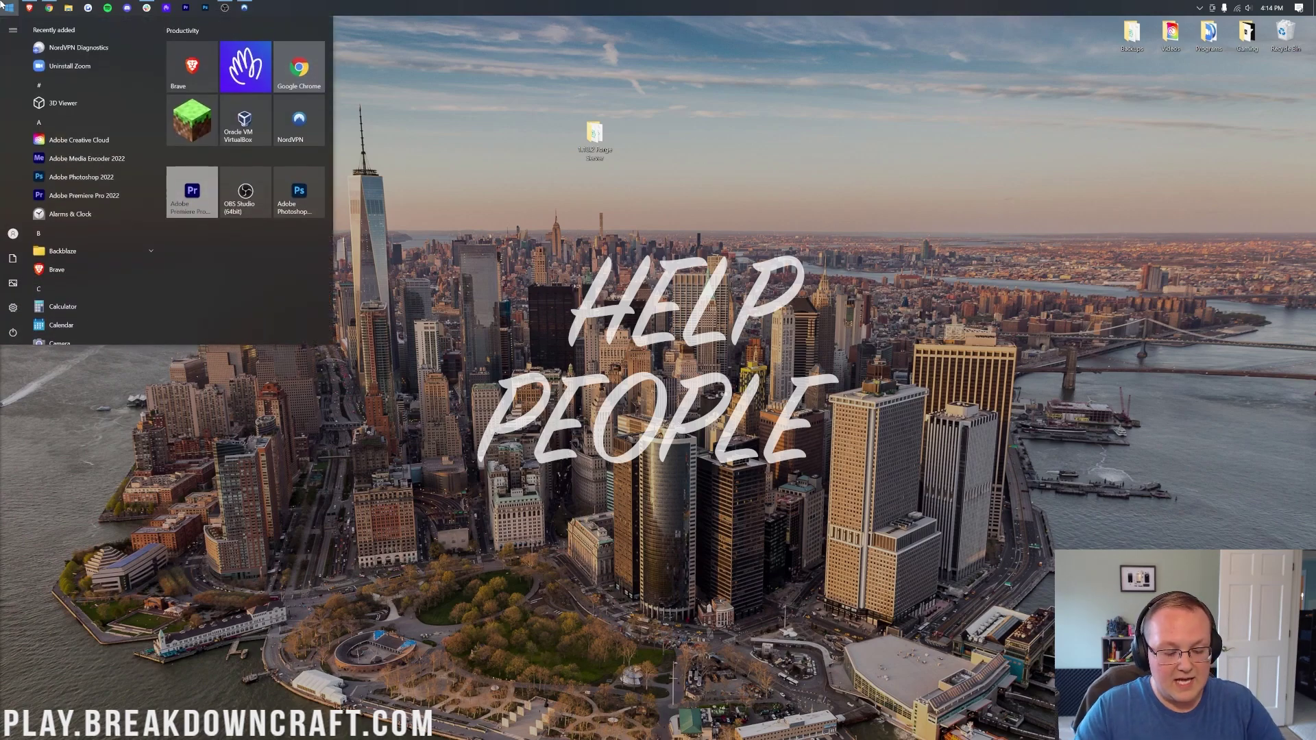
{"action": "type", "text": "down"}
{"action": "key", "text": "Return"}
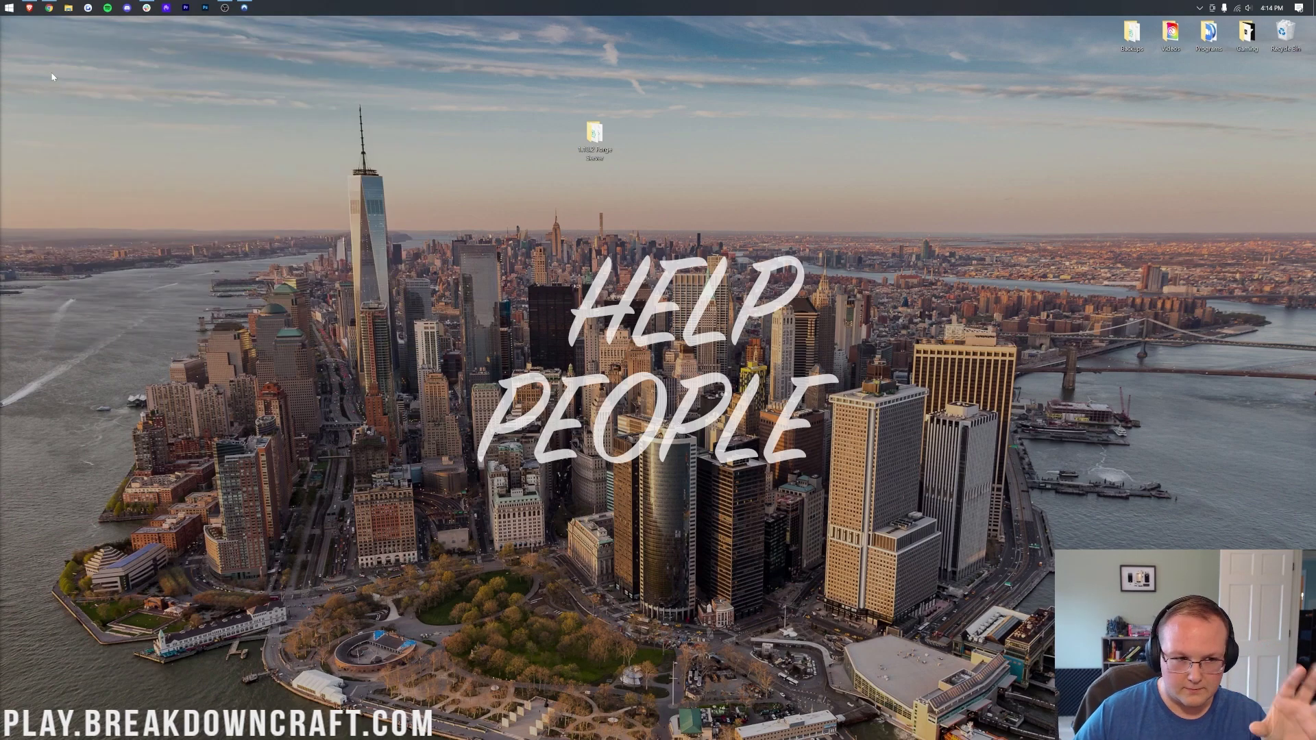
{"action": "left_click_drag", "start_coordinate": [595, 343], "coordinate": [439, 93]}
Line up the three jars on the desktop and open the 1.18.2 Forge Server's mods folder.
{"action": "left_click", "coordinate": [909, 185]}
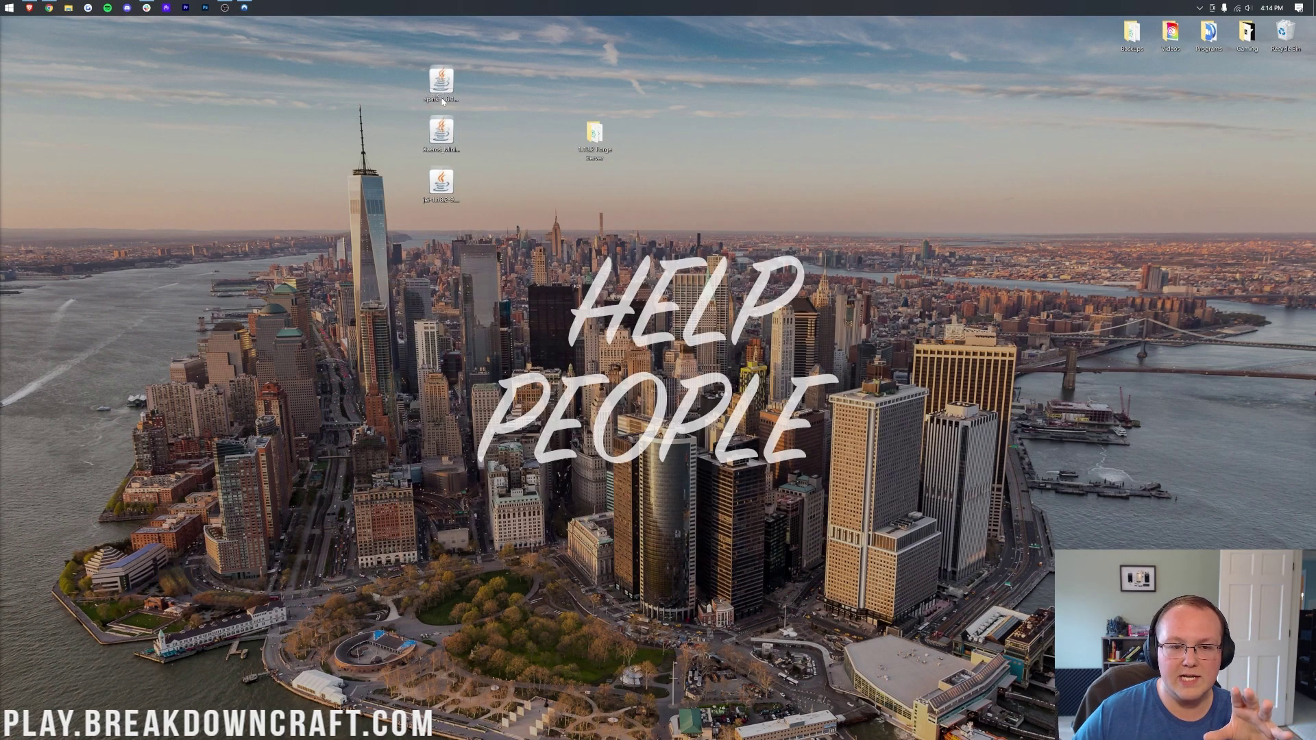
{"action": "mouse_move", "coordinate": [433, 137]}
{"action": "left_mouse_down"}
{"action": "mouse_move", "coordinate": [471, 193]}
{"action": "mouse_move", "coordinate": [433, 141]}
{"action": "left_mouse_up"}
{"action": "left_click_drag", "start_coordinate": [479, 233], "coordinate": [519, 137]}
{"action": "double_click", "coordinate": [593, 158]}
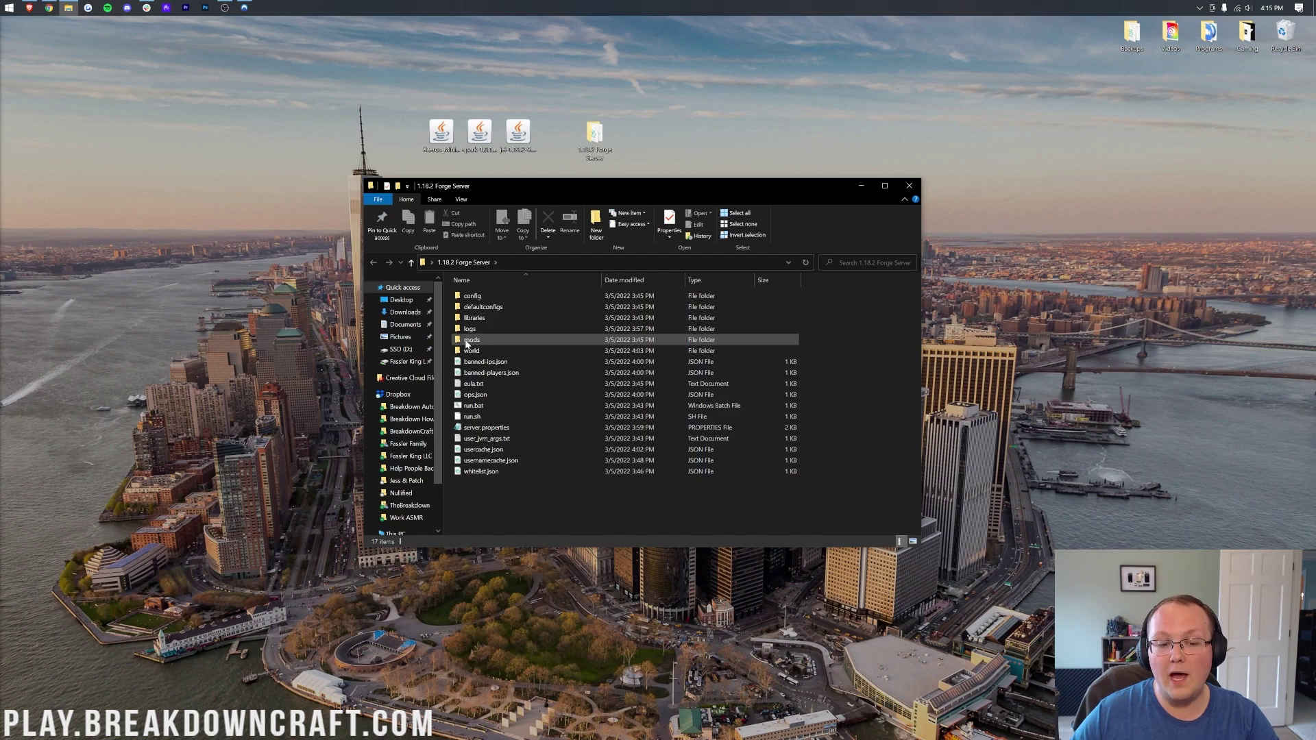
{"action": "left_click", "coordinate": [486, 341]}
{"action": "double_click", "coordinate": [487, 342]}
Copy the JEI, spark and Xaero's Minimap jars into the server's mods folder, then close it.
{"action": "left_click_drag", "start_coordinate": [545, 159], "coordinate": [405, 137]}
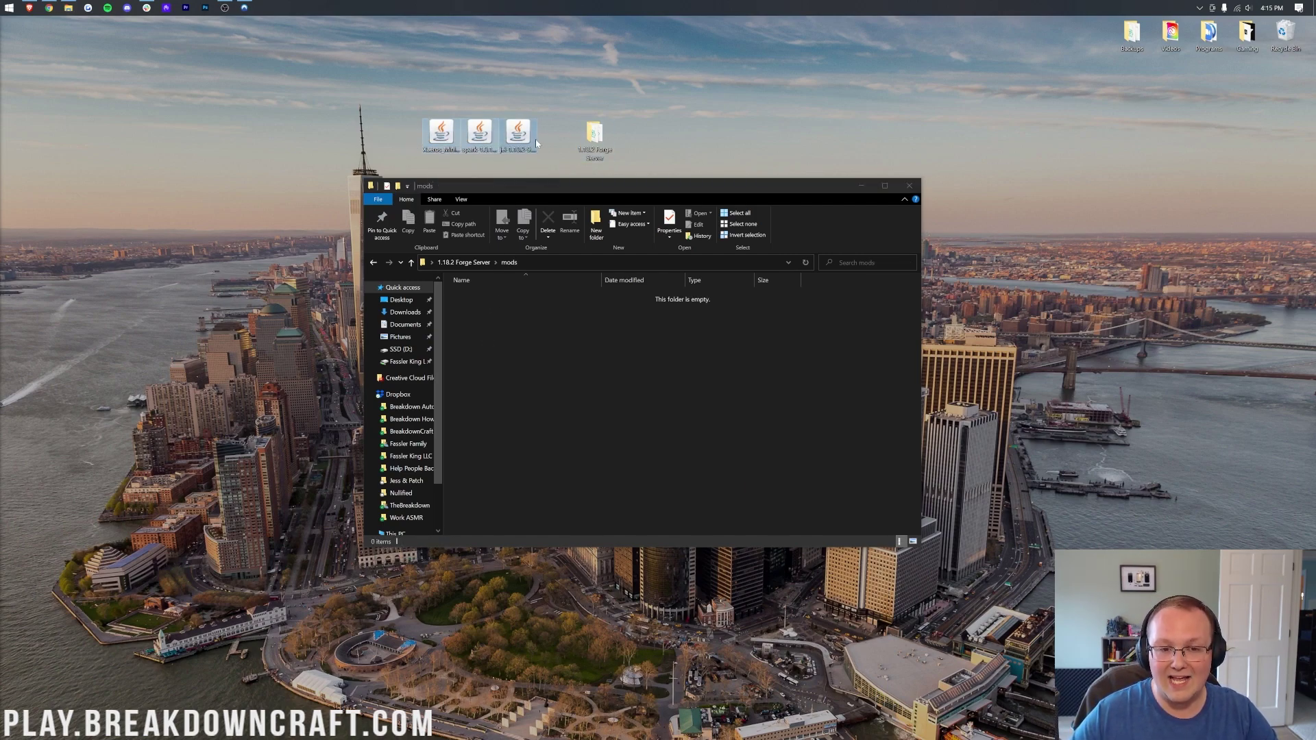
{"action": "right_click", "coordinate": [481, 140]}
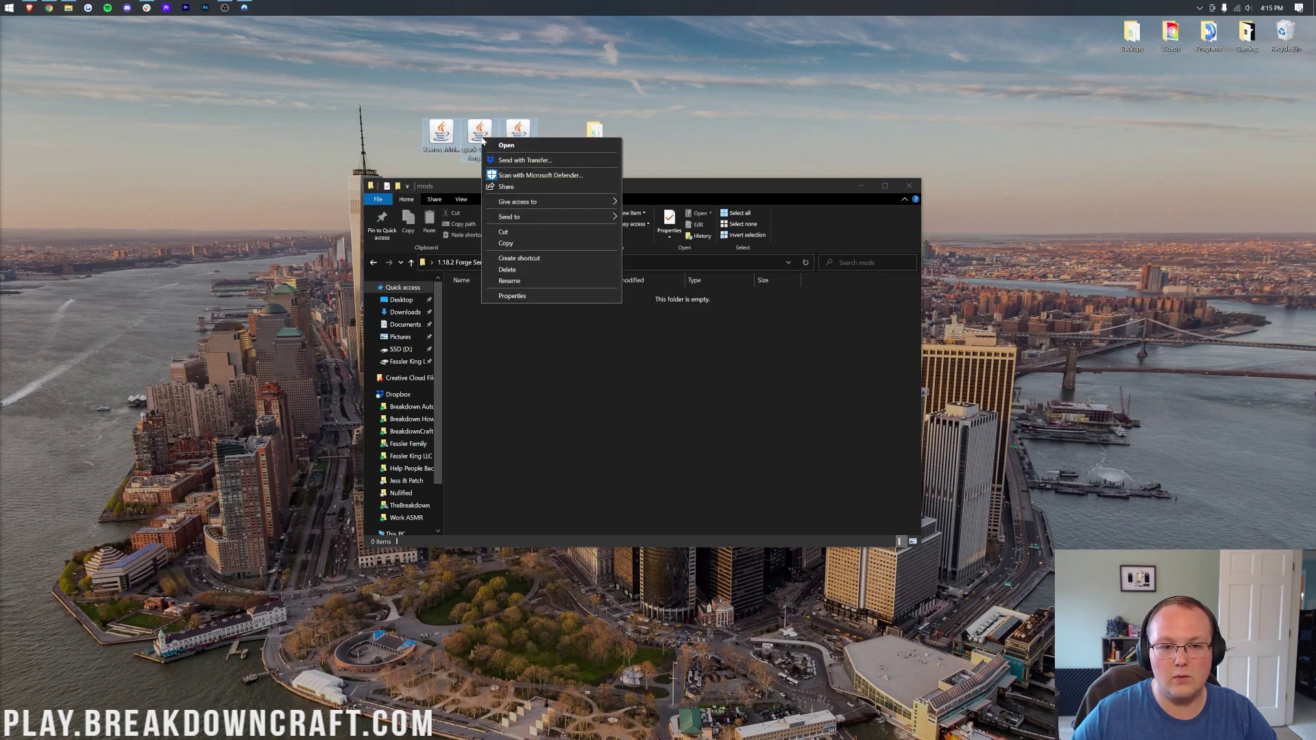
{"action": "left_click", "coordinate": [516, 242]}
{"action": "left_click", "coordinate": [507, 305]}
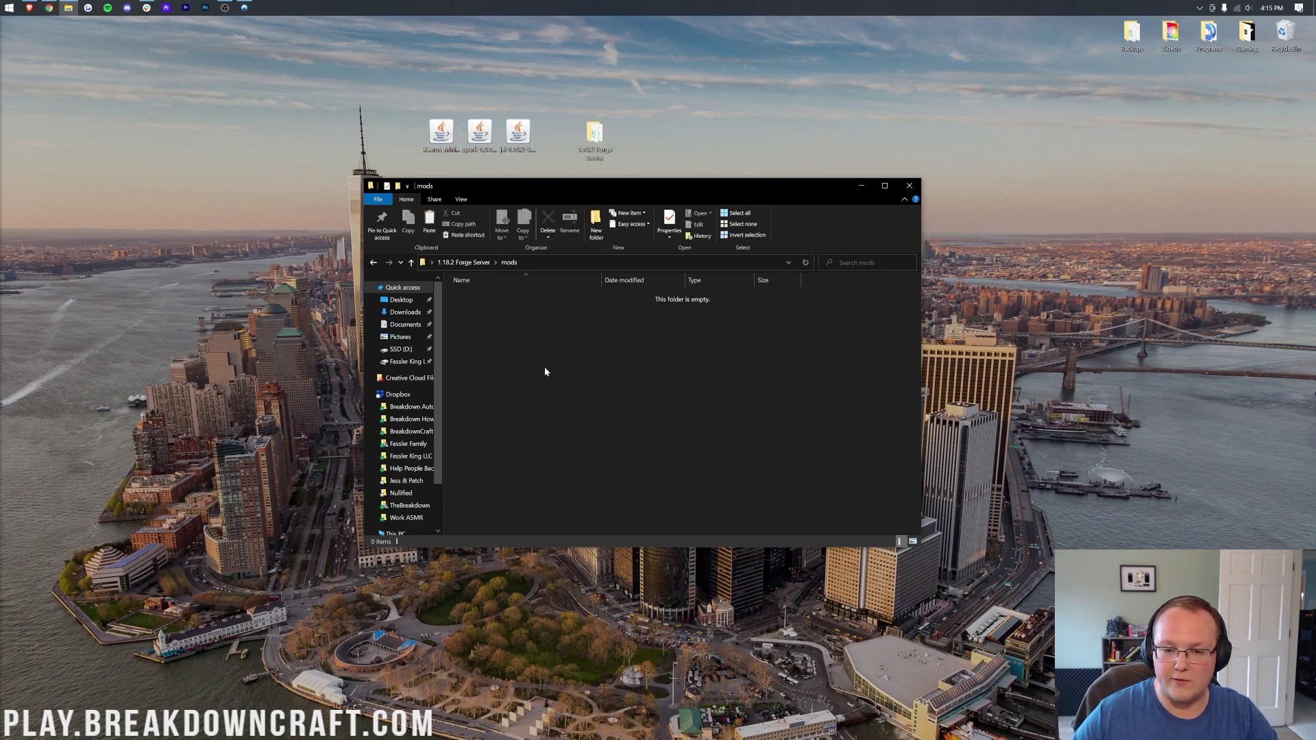
{"action": "right_click", "coordinate": [523, 321]}
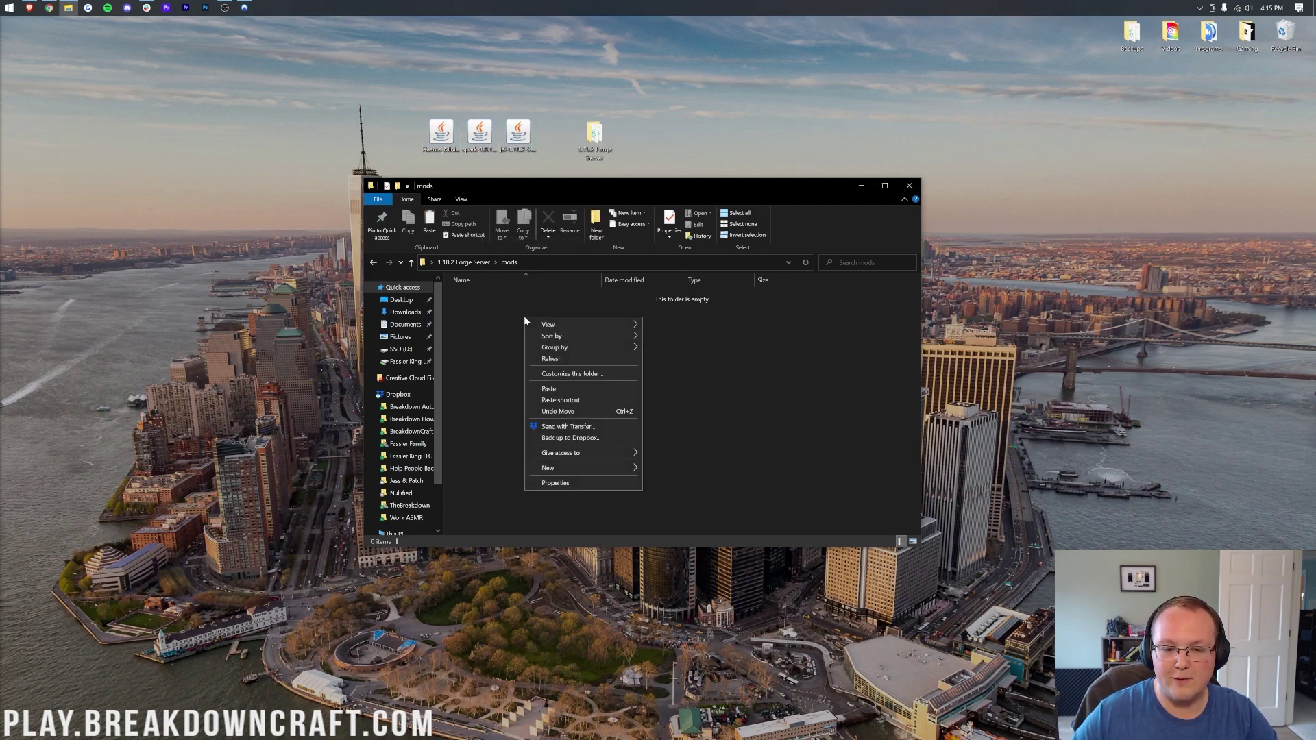
{"action": "left_click", "coordinate": [567, 394]}
{"action": "left_click", "coordinate": [481, 386]}
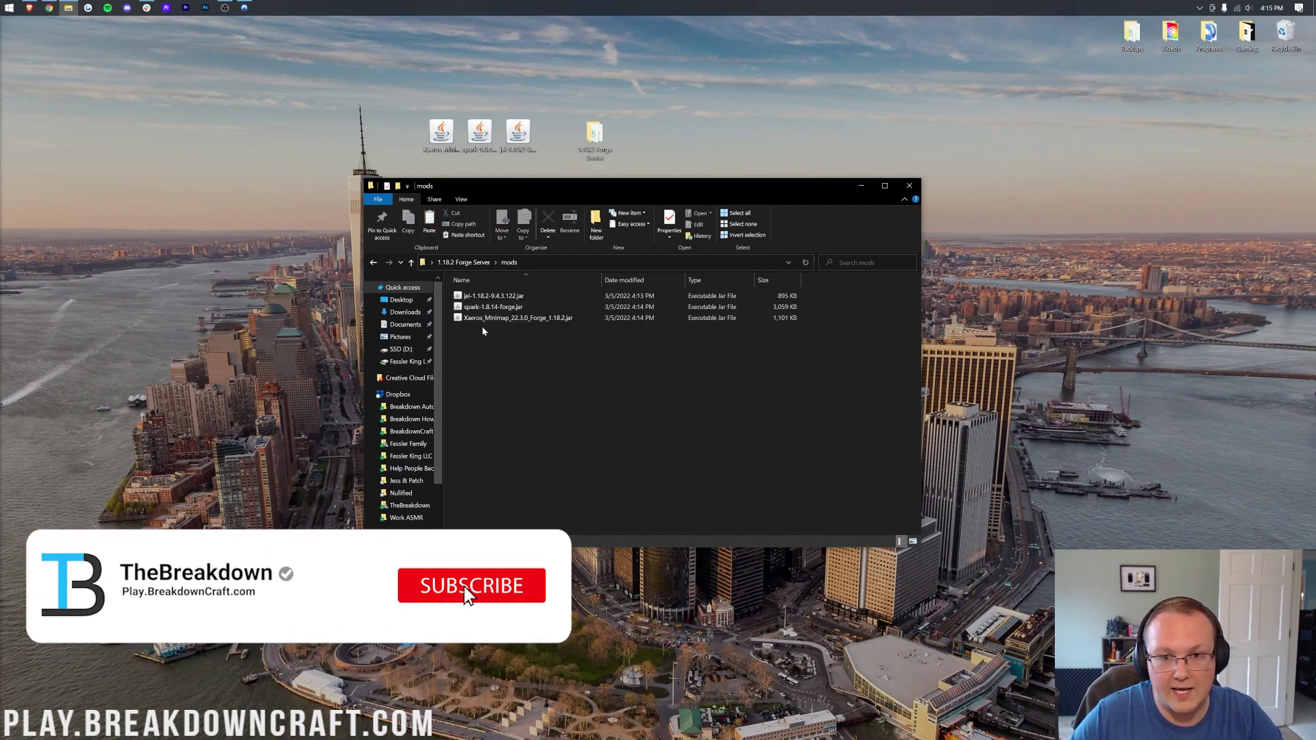
{"action": "left_click", "coordinate": [910, 186]}
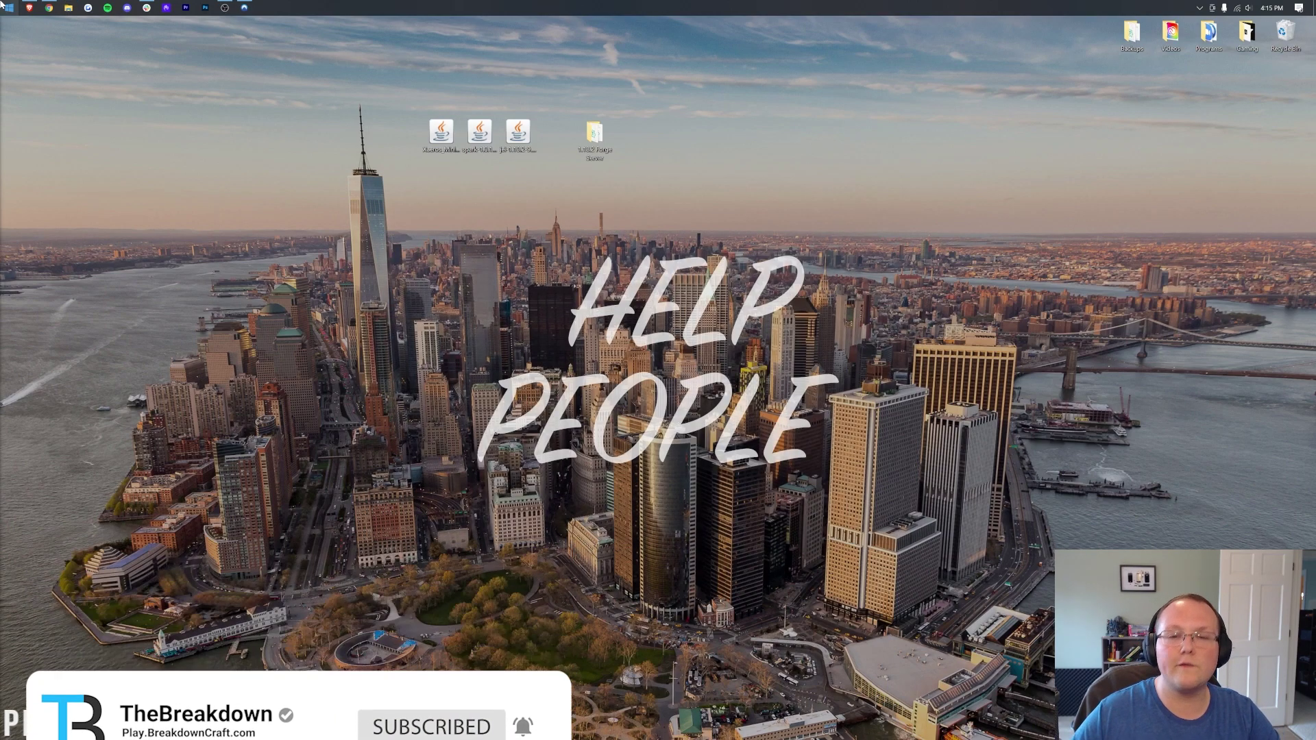
{"action": "left_click", "coordinate": [9, 7]}
Launch Minecraft Launcher and open the forge installation's game folder from the Installations list.
{"action": "left_click", "coordinate": [184, 118]}
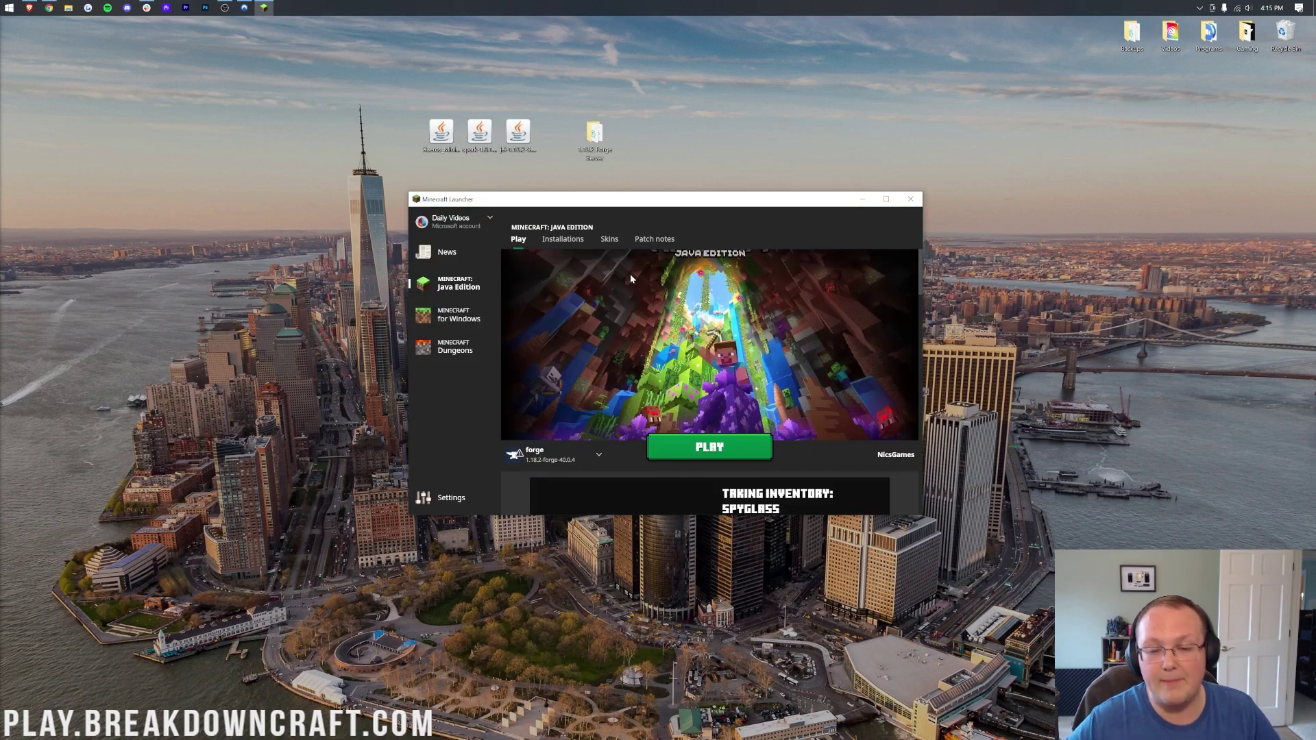
{"action": "left_click", "coordinate": [556, 241]}
{"action": "mouse_move", "coordinate": [732, 338]}
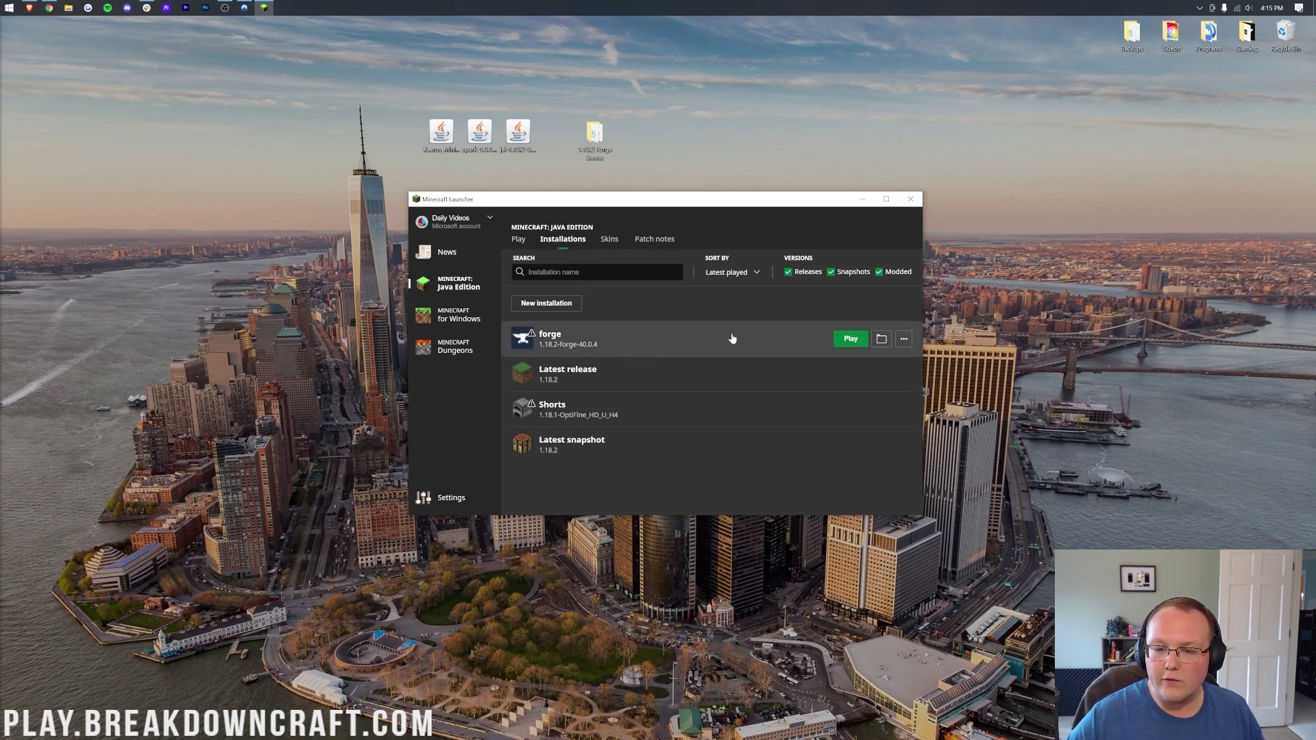
{"action": "left_click", "coordinate": [883, 340]}
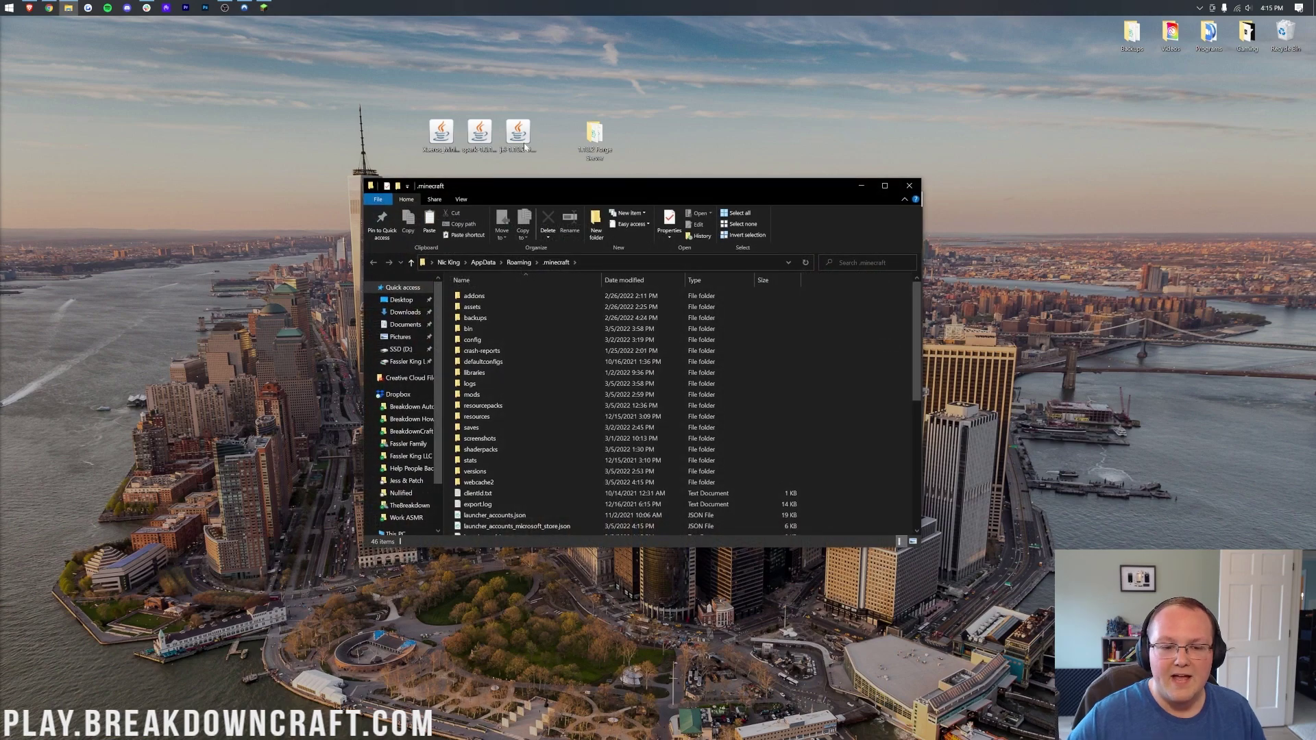
Move the old mods folder out of .minecraft and create a new empty 'mods' folder.
{"action": "left_click_drag", "start_coordinate": [549, 395], "coordinate": [579, 386]}
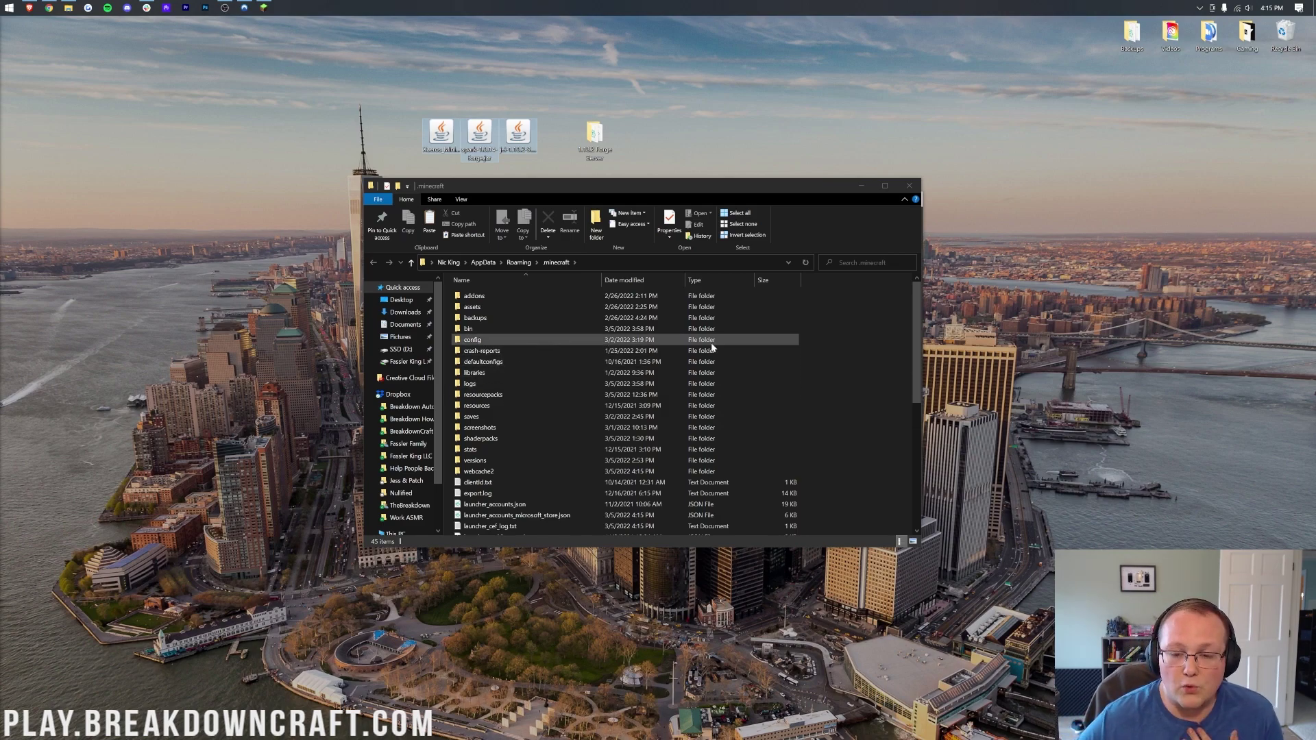
{"action": "right_click", "coordinate": [830, 373]}
{"action": "mouse_move", "coordinate": [862, 514]}
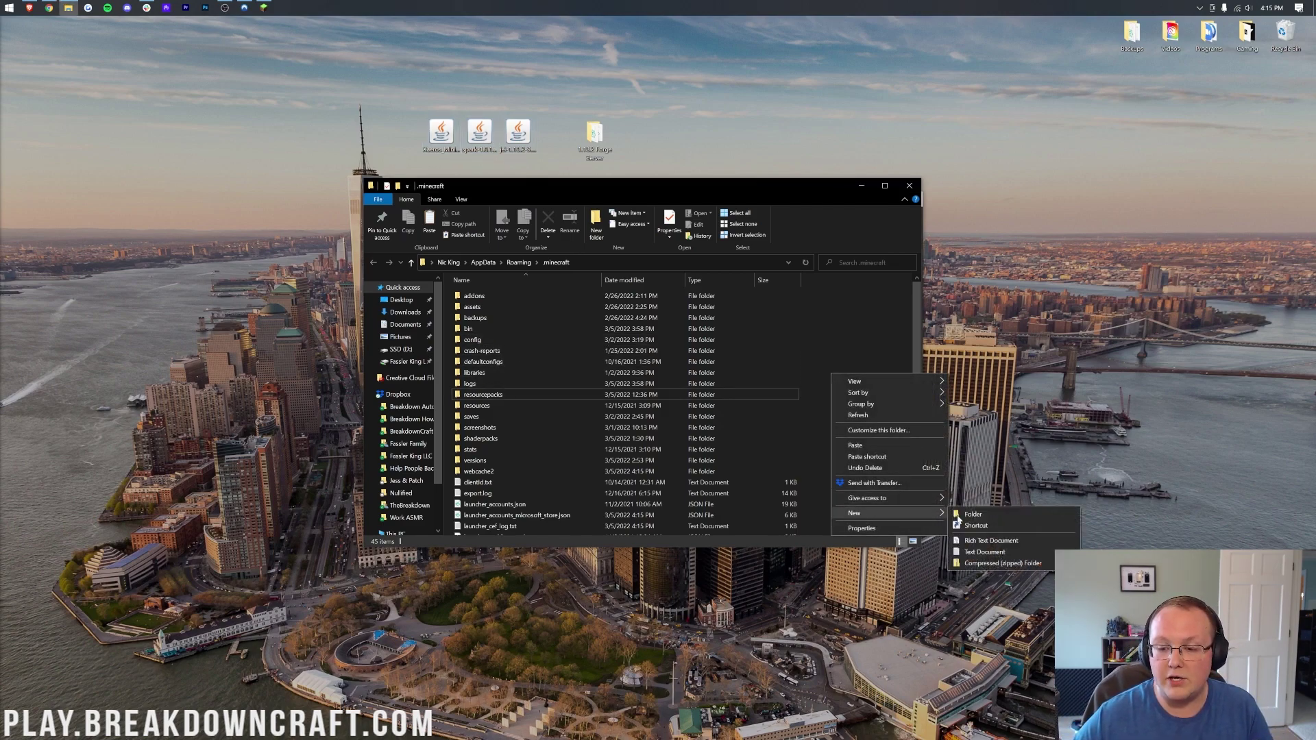
{"action": "left_click", "coordinate": [1002, 516]}
{"action": "type", "text": "mods"}
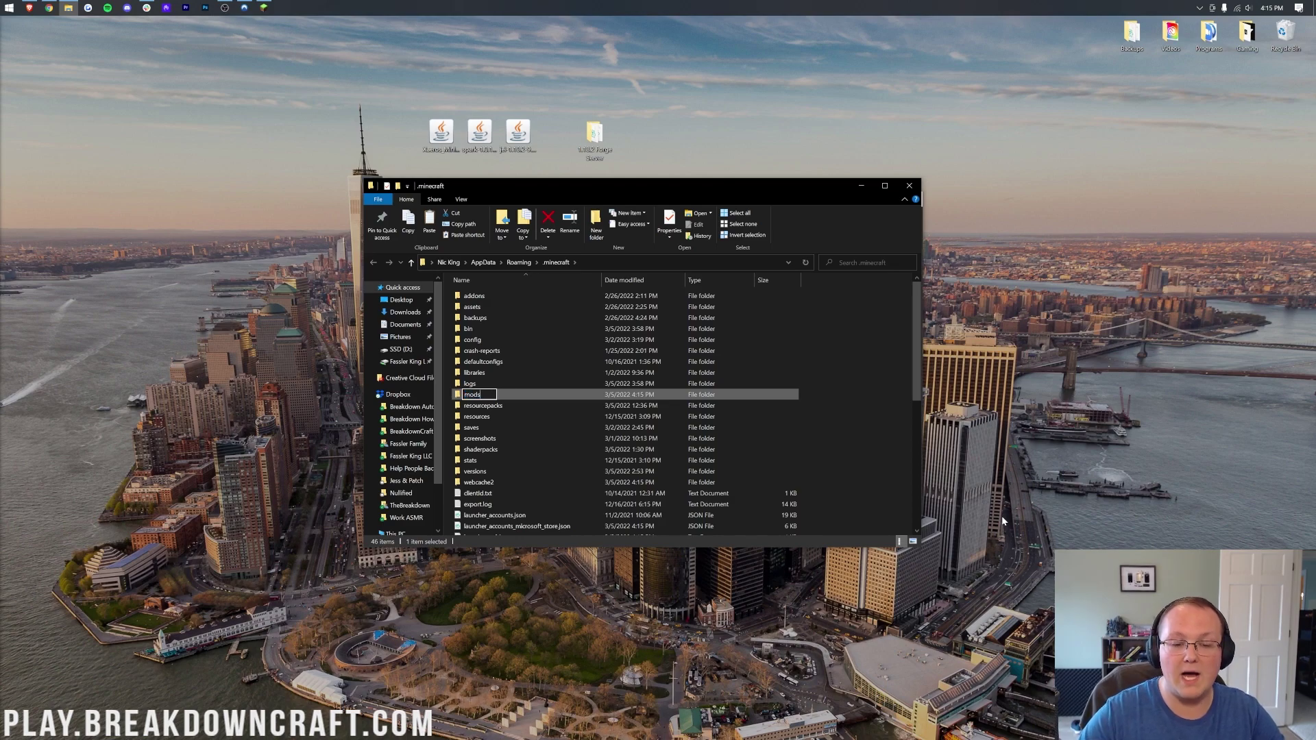
{"action": "key", "text": "Return"}
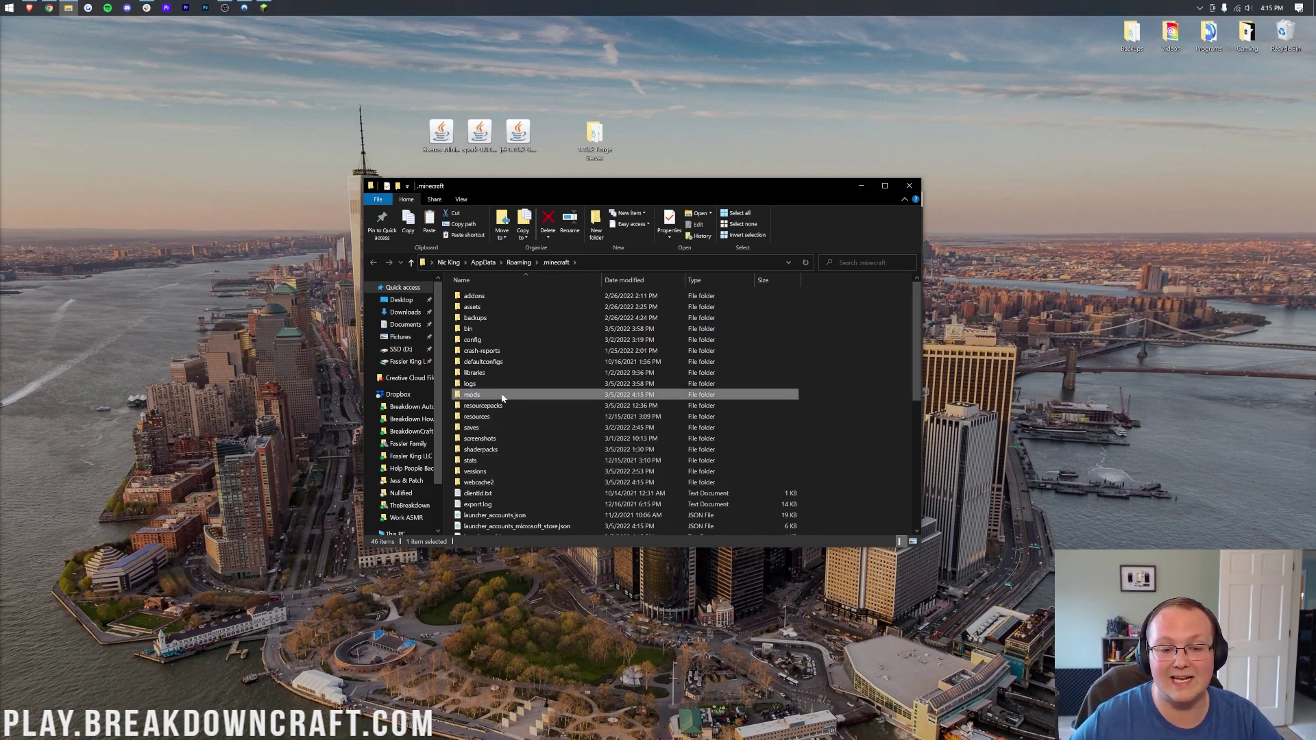
{"action": "double_click", "coordinate": [502, 397]}
Put the three mod jars into .minecraft's mods folder, then check the server's mods folder.
{"action": "left_click_drag", "start_coordinate": [398, 141], "coordinate": [585, 422]}
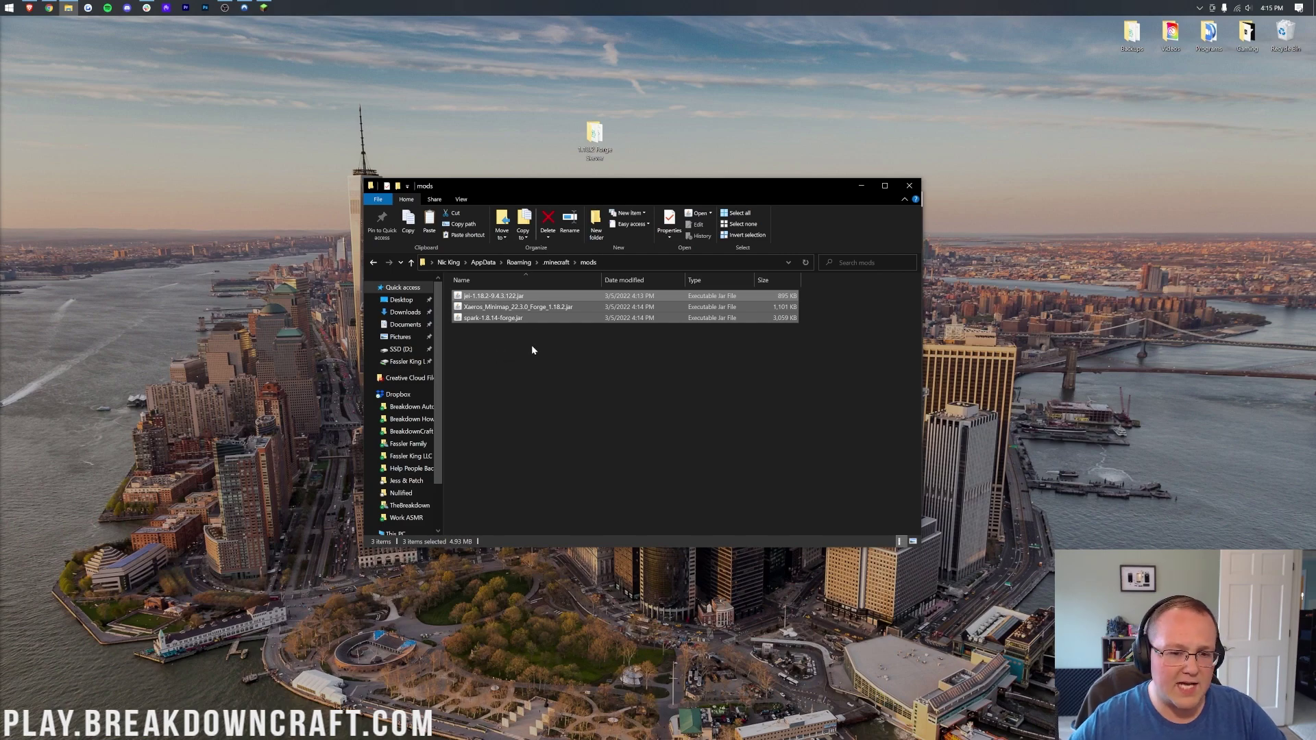
{"action": "double_click", "coordinate": [594, 137]}
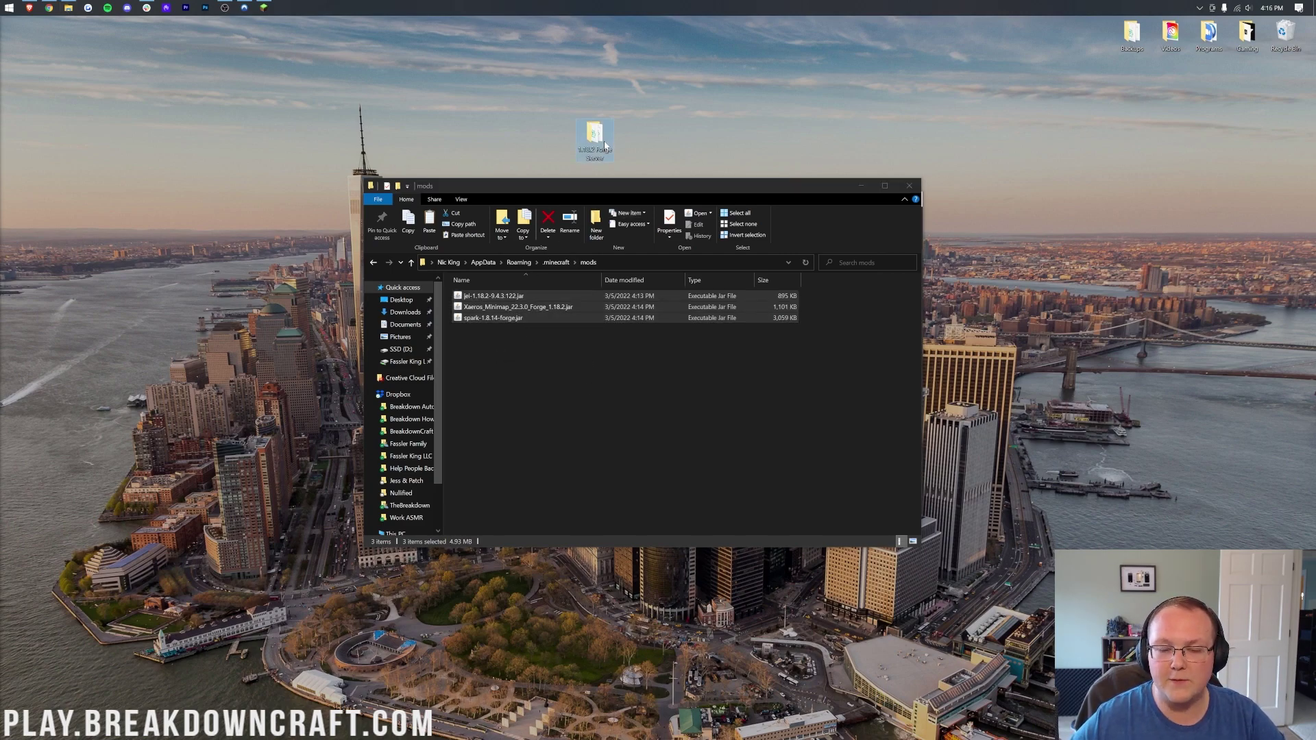
{"action": "double_click", "coordinate": [524, 354]}
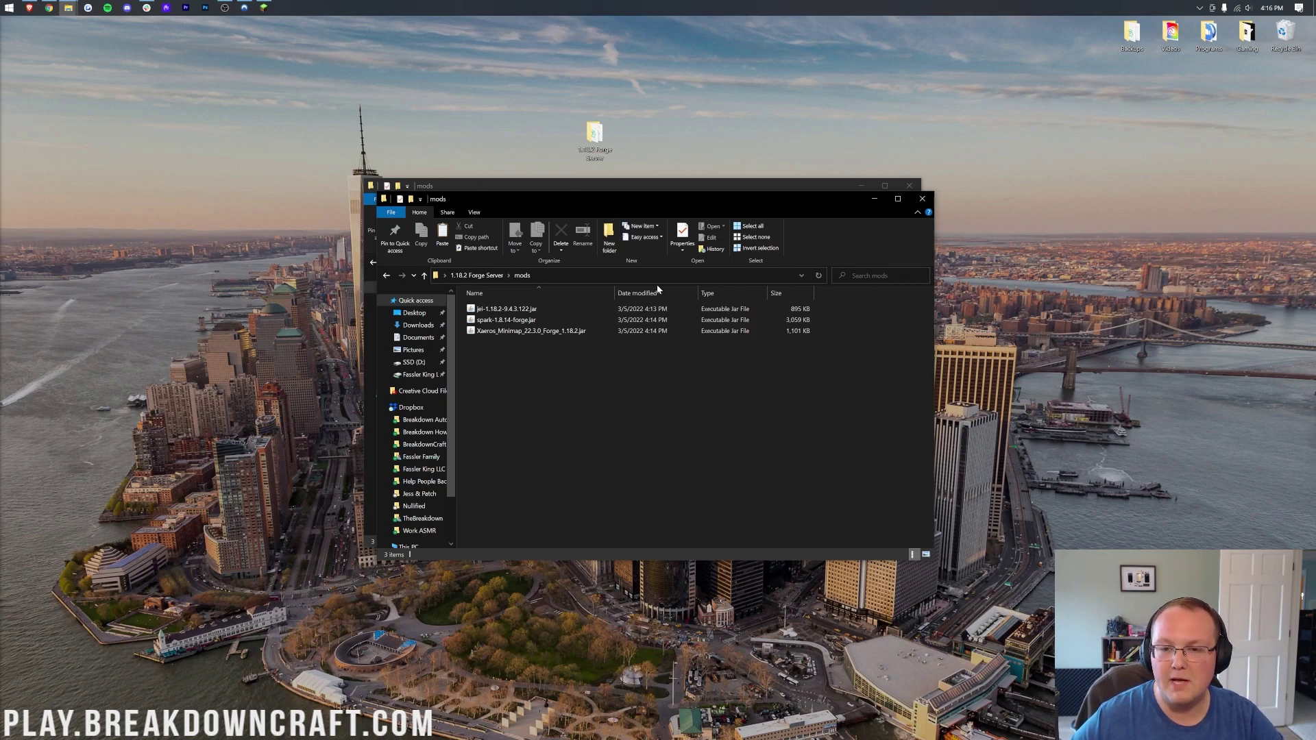
{"action": "left_click", "coordinate": [923, 199]}
Launch the forge 1.18.2 installation, confirming the modded-installation warning.
{"action": "left_click", "coordinate": [909, 186]}
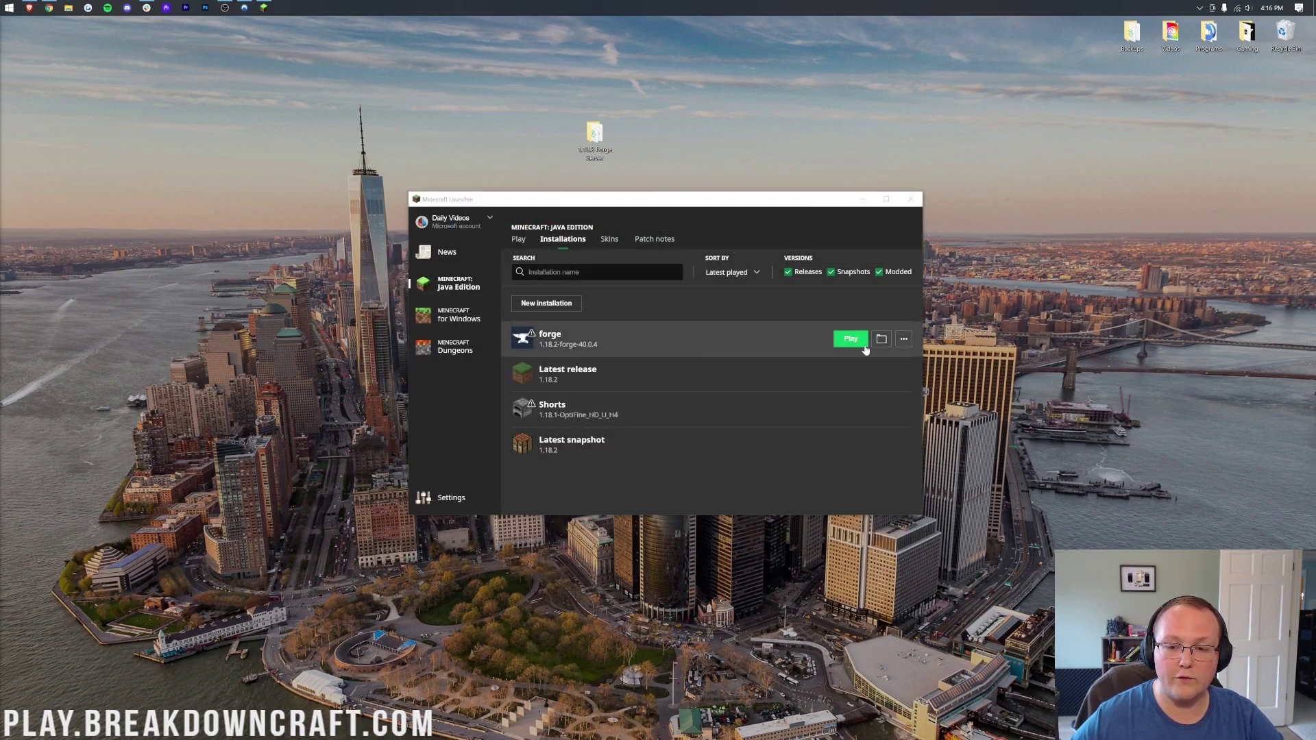
{"action": "left_click", "coordinate": [851, 339]}
{"action": "left_click", "coordinate": [772, 416]}
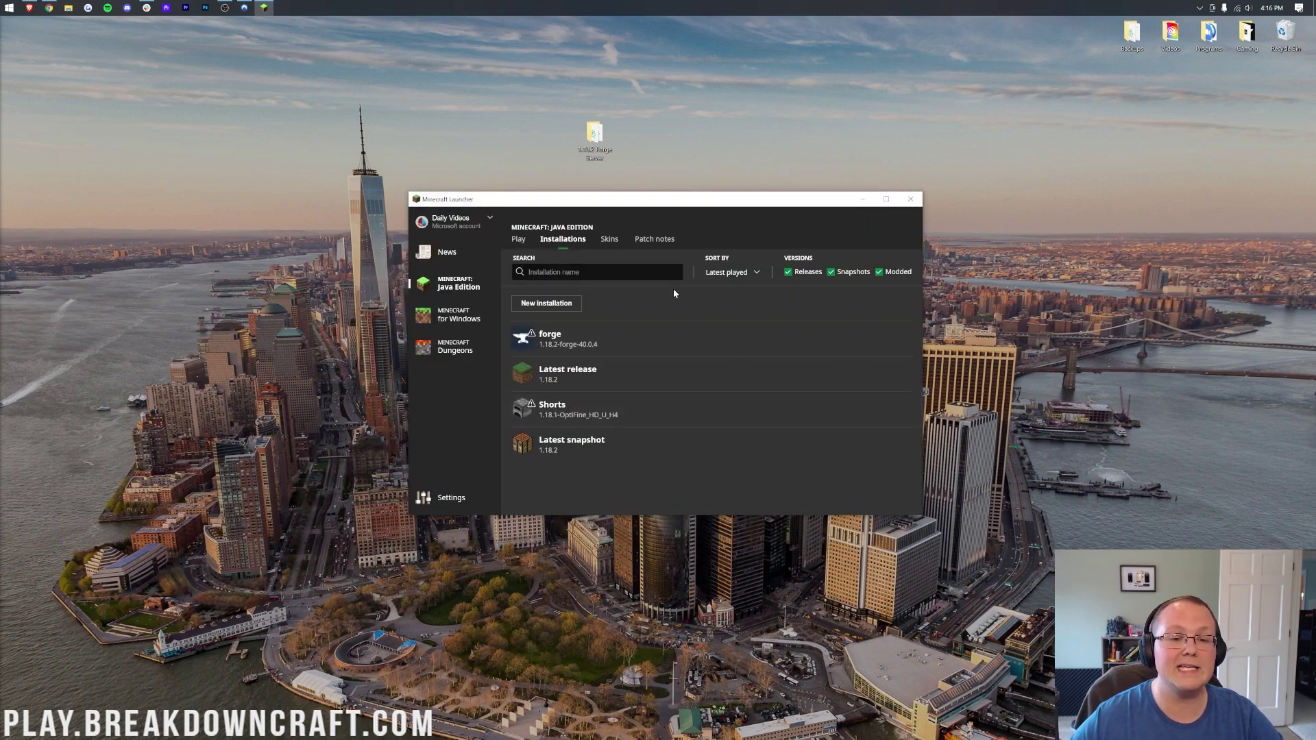
Start the Forge server by running run.bat from the 1.18.2 Forge Server folder.
{"action": "double_click", "coordinate": [594, 137]}
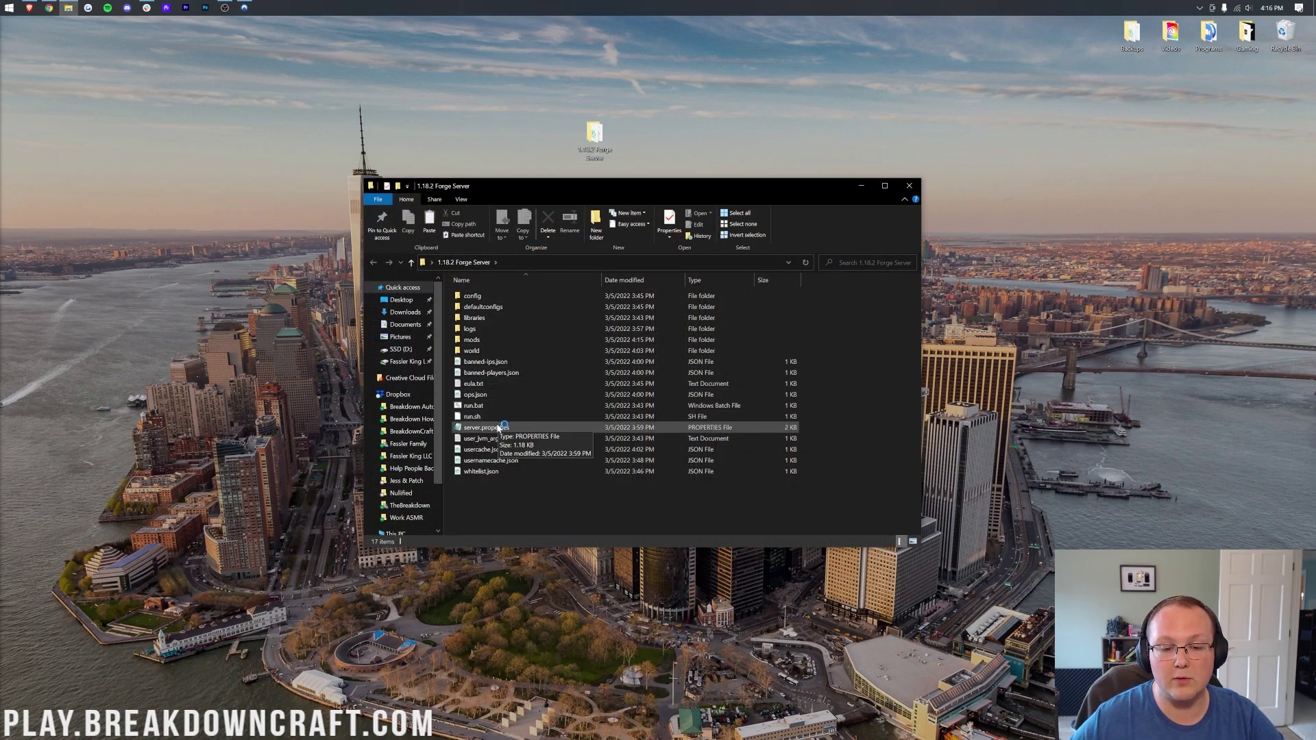
{"action": "double_click", "coordinate": [499, 406]}
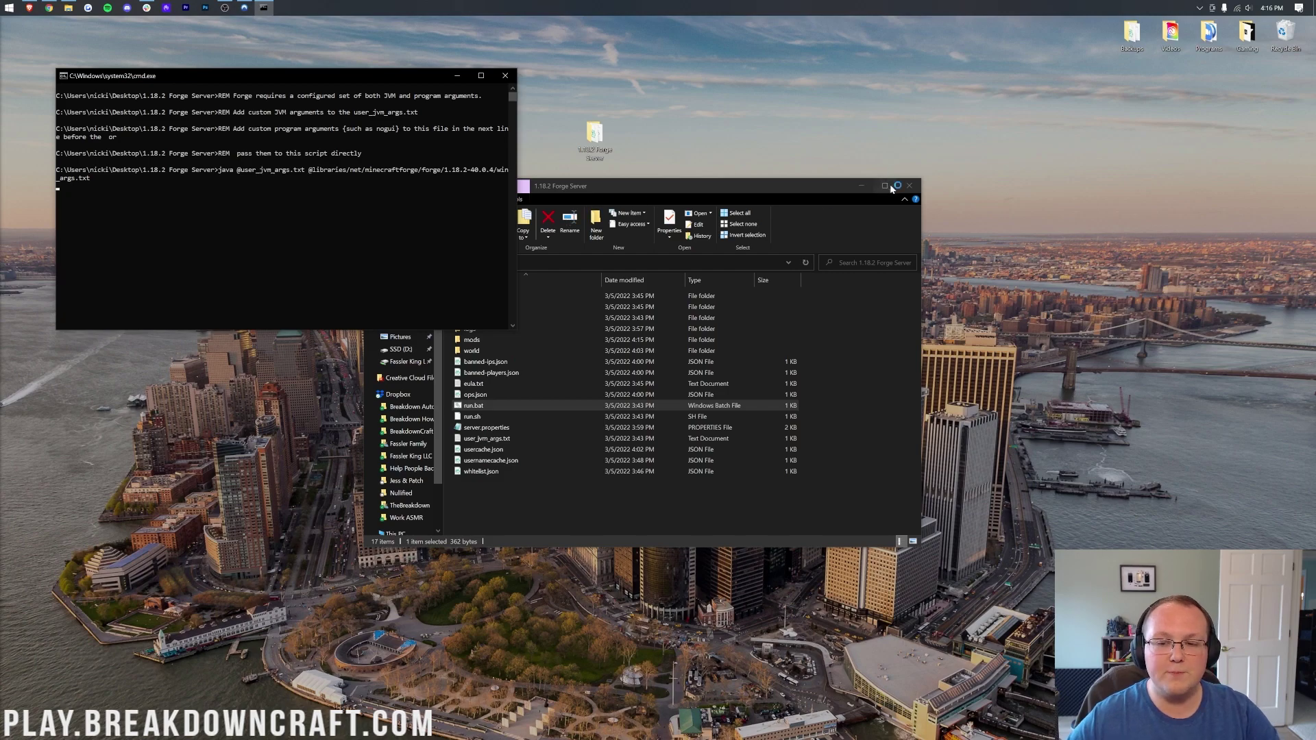
{"action": "left_click", "coordinate": [909, 186]}
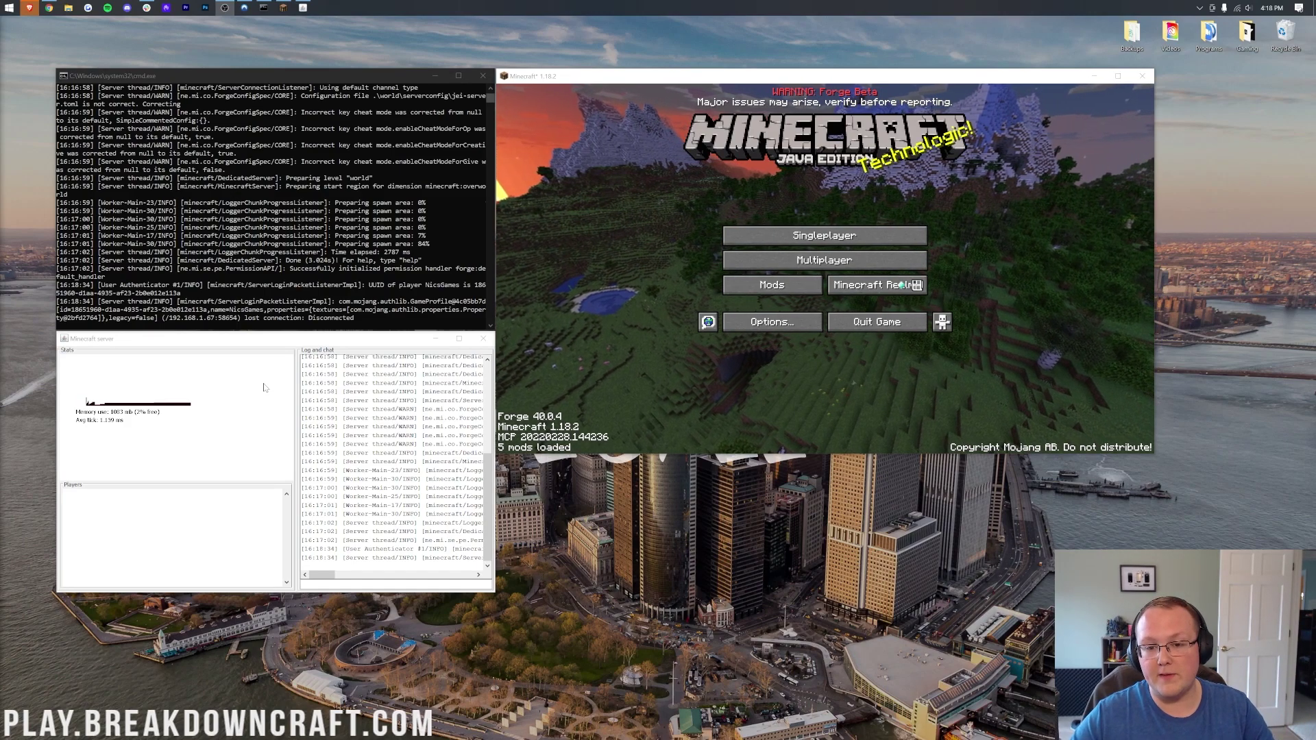
Confirm spark, Xaero's Minimap and Just Enough Items in the Mods list, then go to Multiplayer.
{"action": "left_click", "coordinate": [644, 179]}
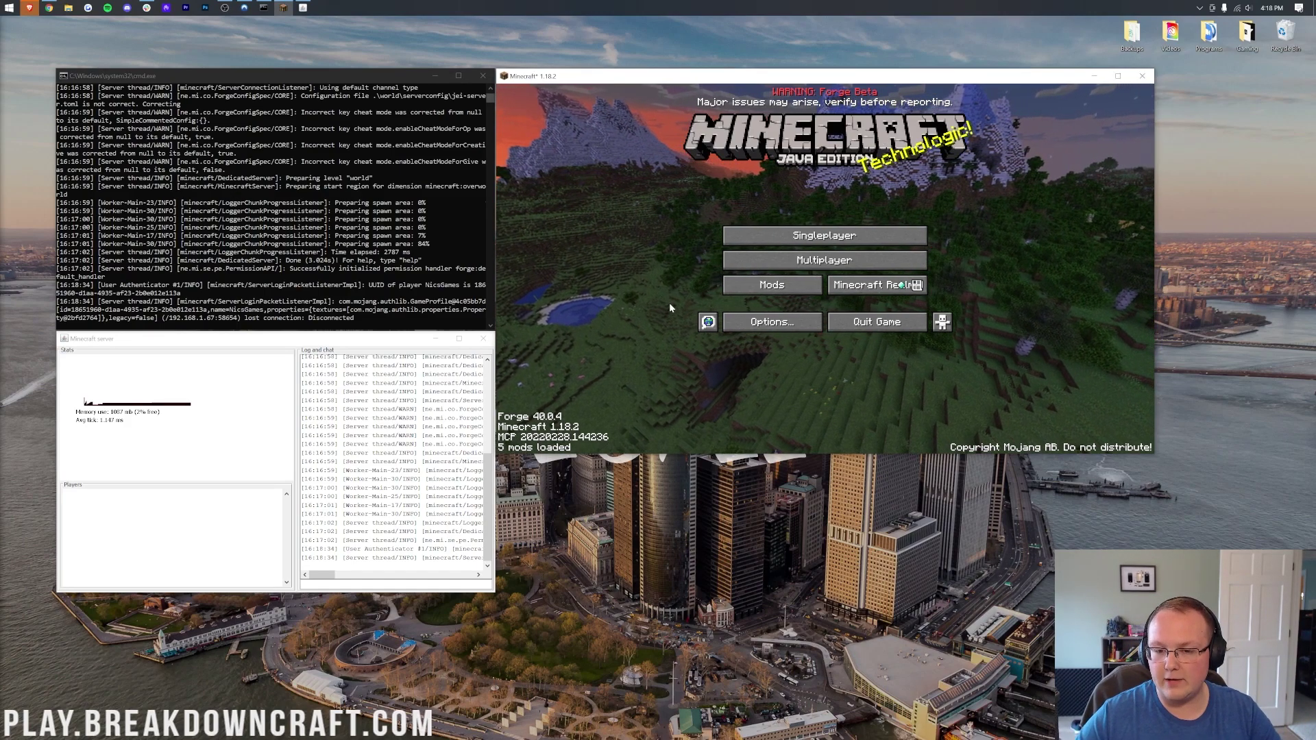
{"action": "left_click", "coordinate": [771, 285]}
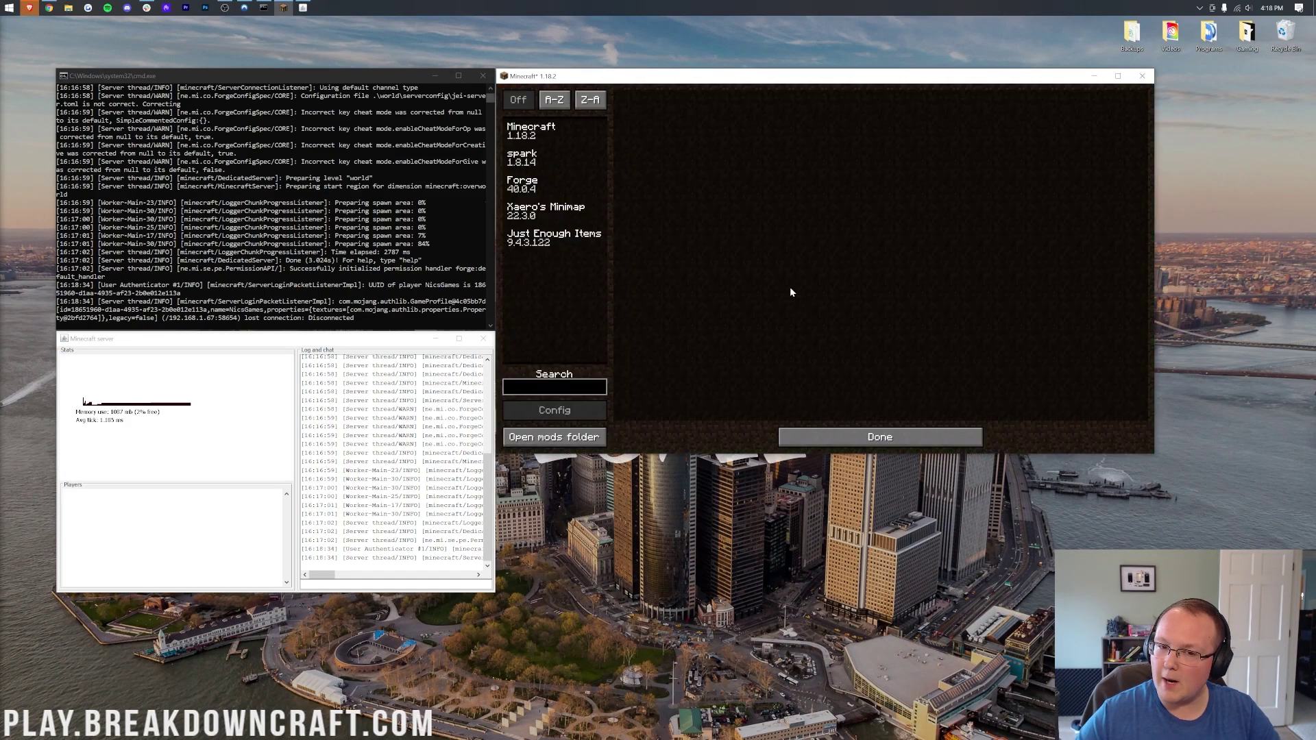
{"action": "left_click", "coordinate": [531, 158]}
{"action": "left_click", "coordinate": [541, 211]}
{"action": "left_click", "coordinate": [548, 238]}
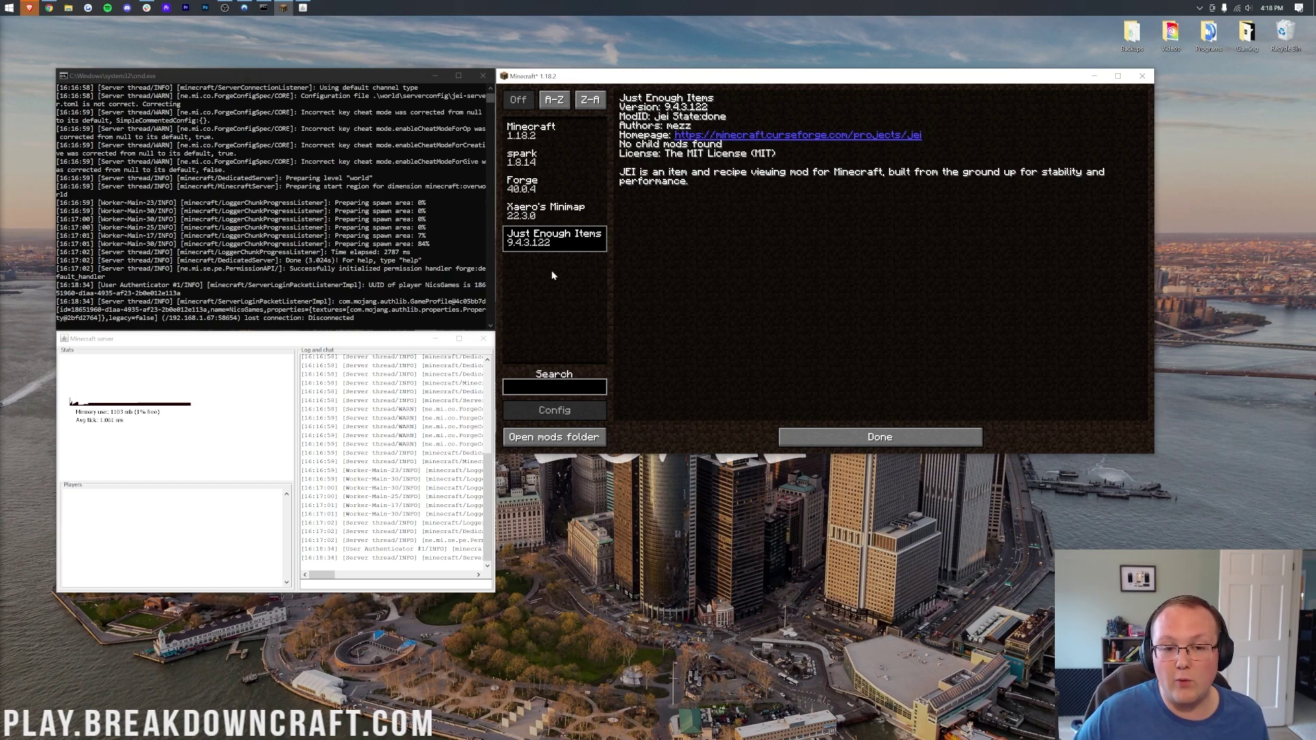
{"action": "left_click", "coordinate": [549, 212]}
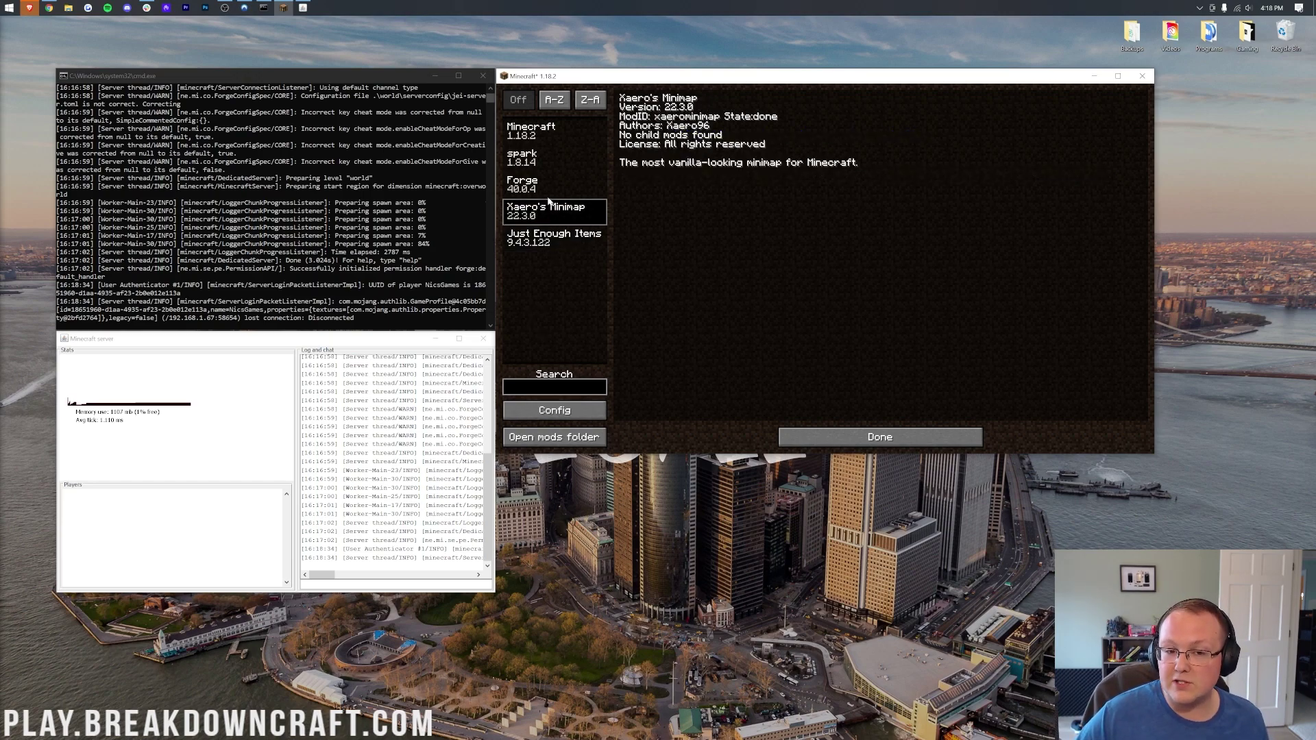
{"action": "left_click", "coordinate": [541, 161]}
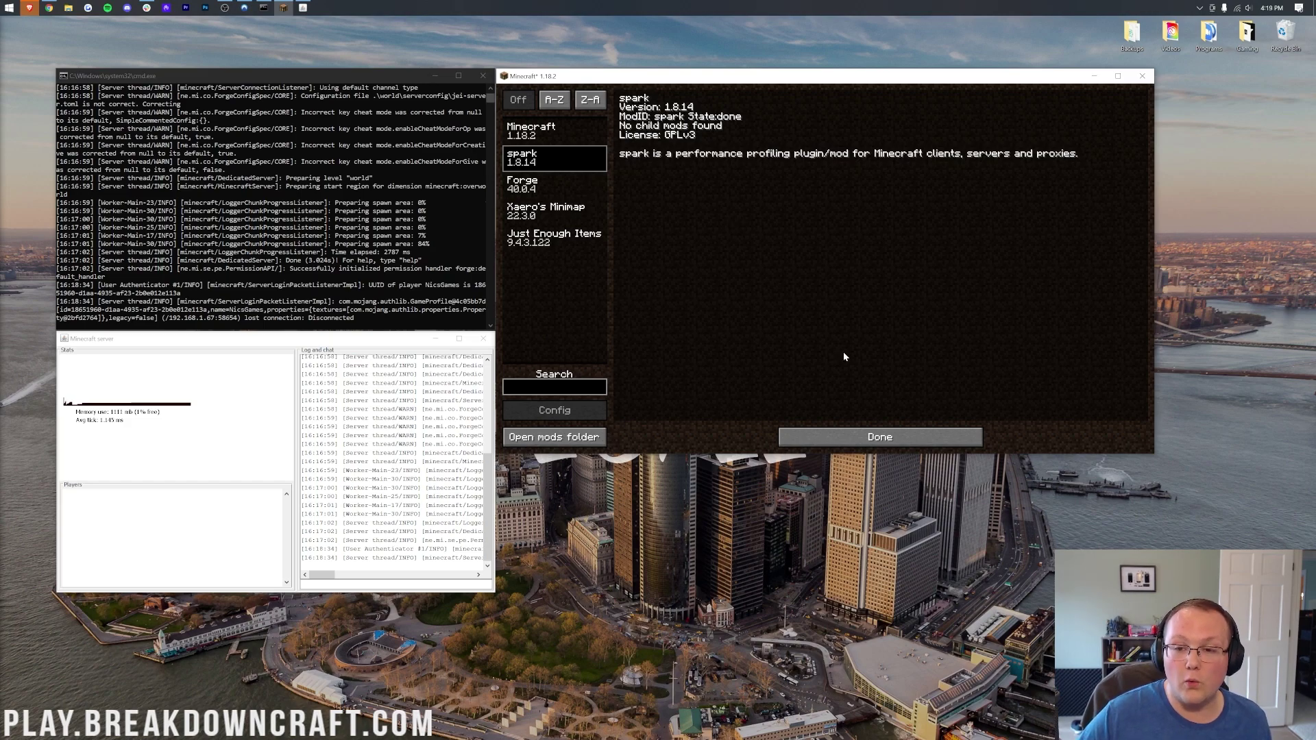
{"action": "left_click", "coordinate": [878, 437]}
{"action": "left_click", "coordinate": [790, 267]}
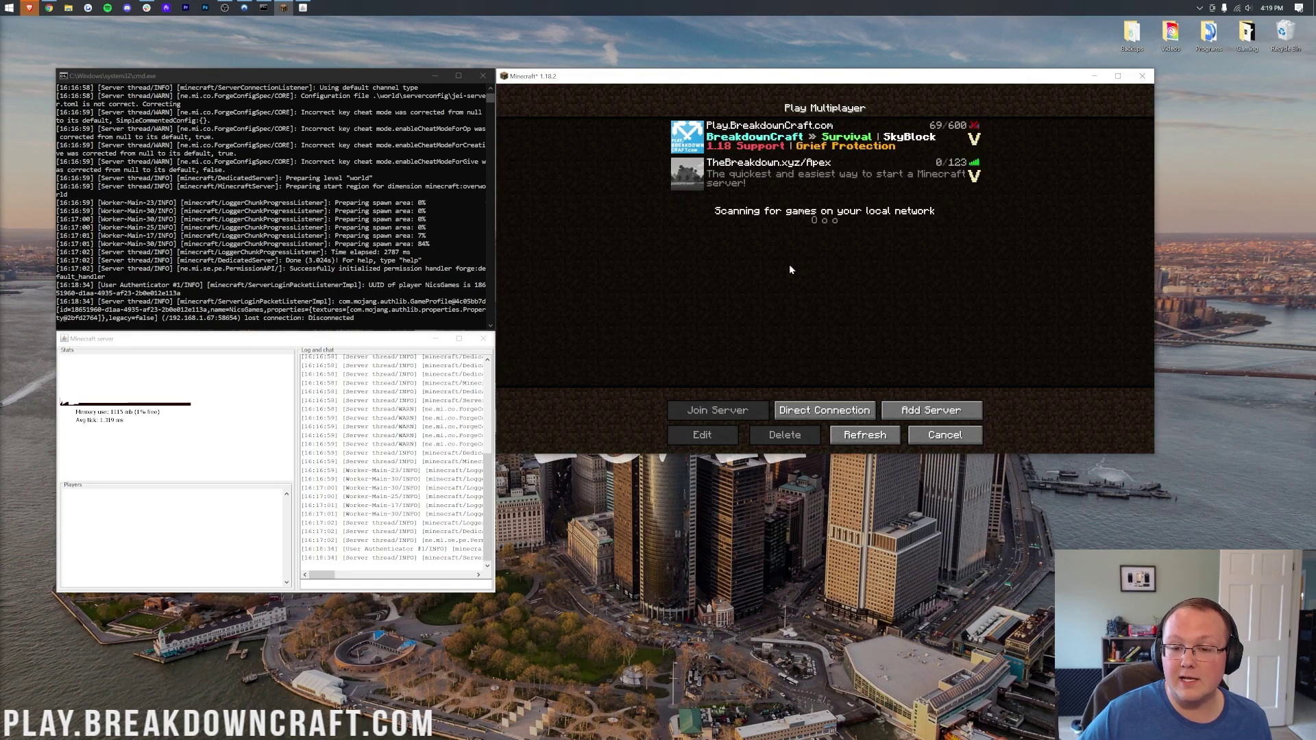
Join the local Forge server through Direct Connection.
{"action": "left_click", "coordinate": [807, 408]}
{"action": "left_click", "coordinate": [822, 296]}
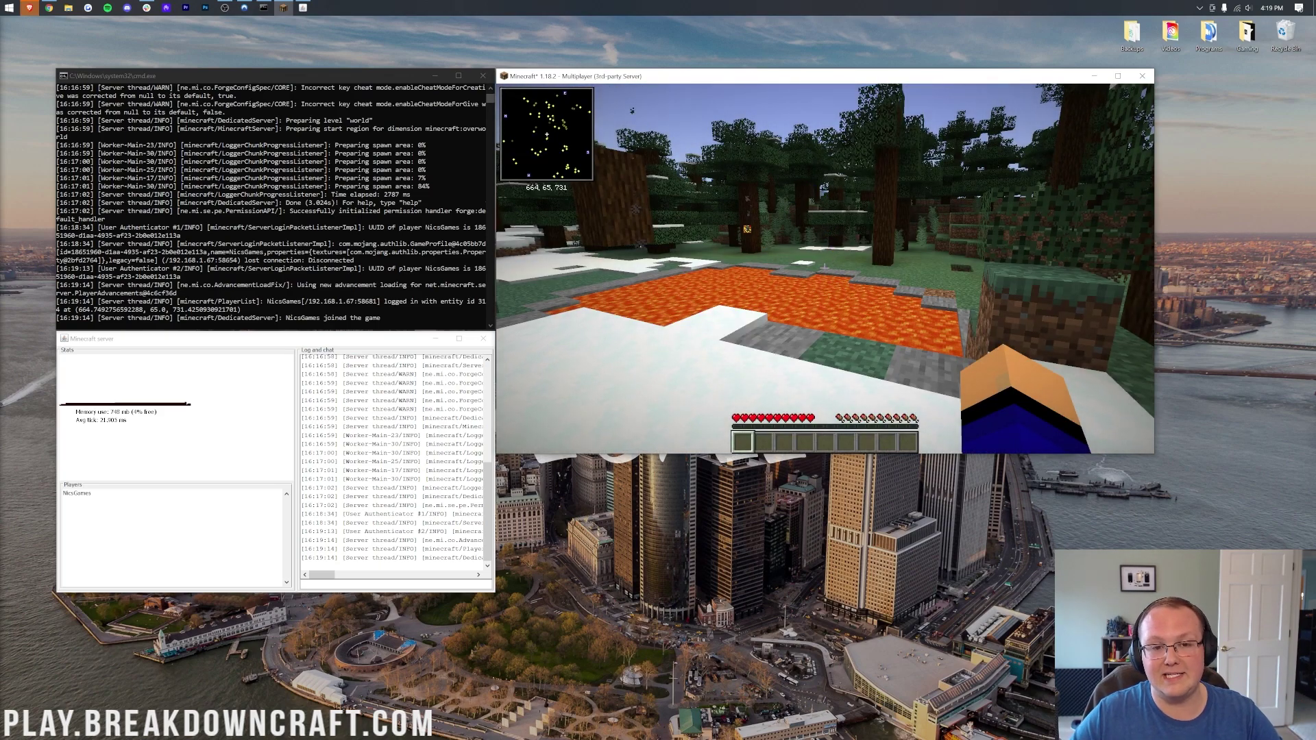
{"action": "key", "text": "t"}
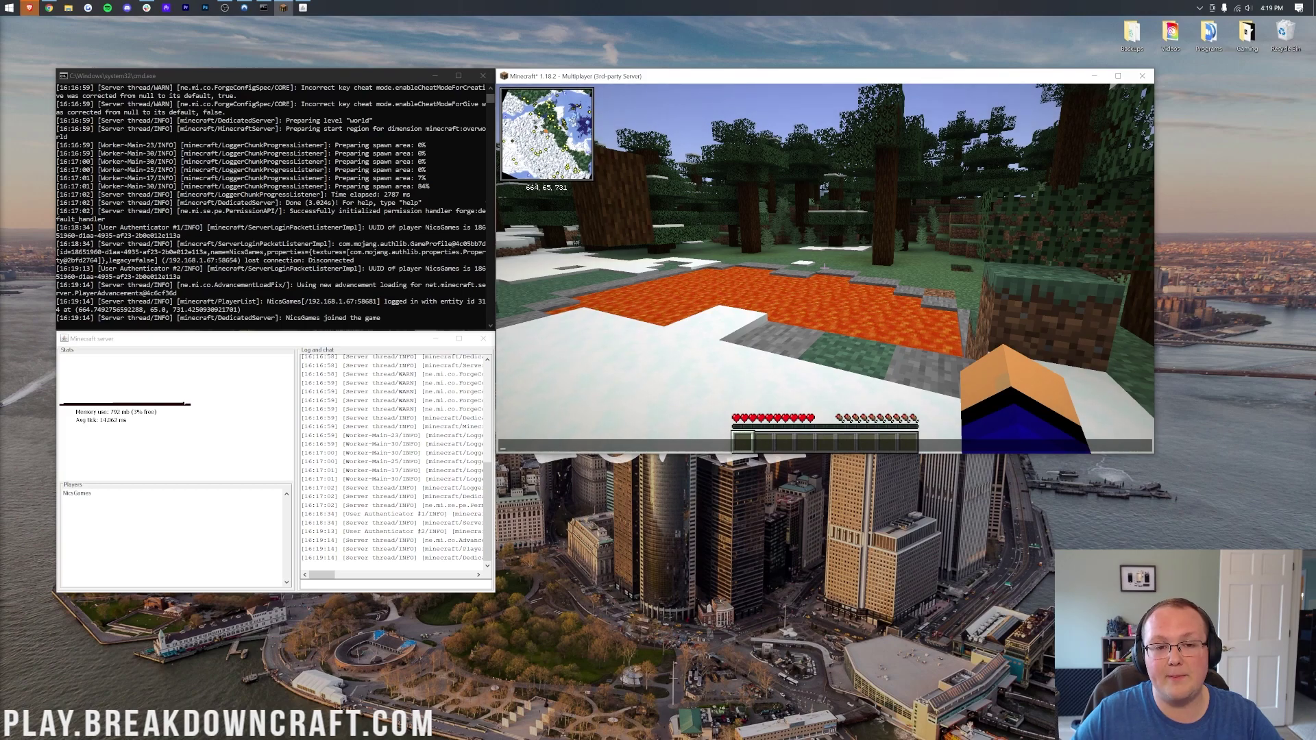
{"action": "key", "text": "Escape"}
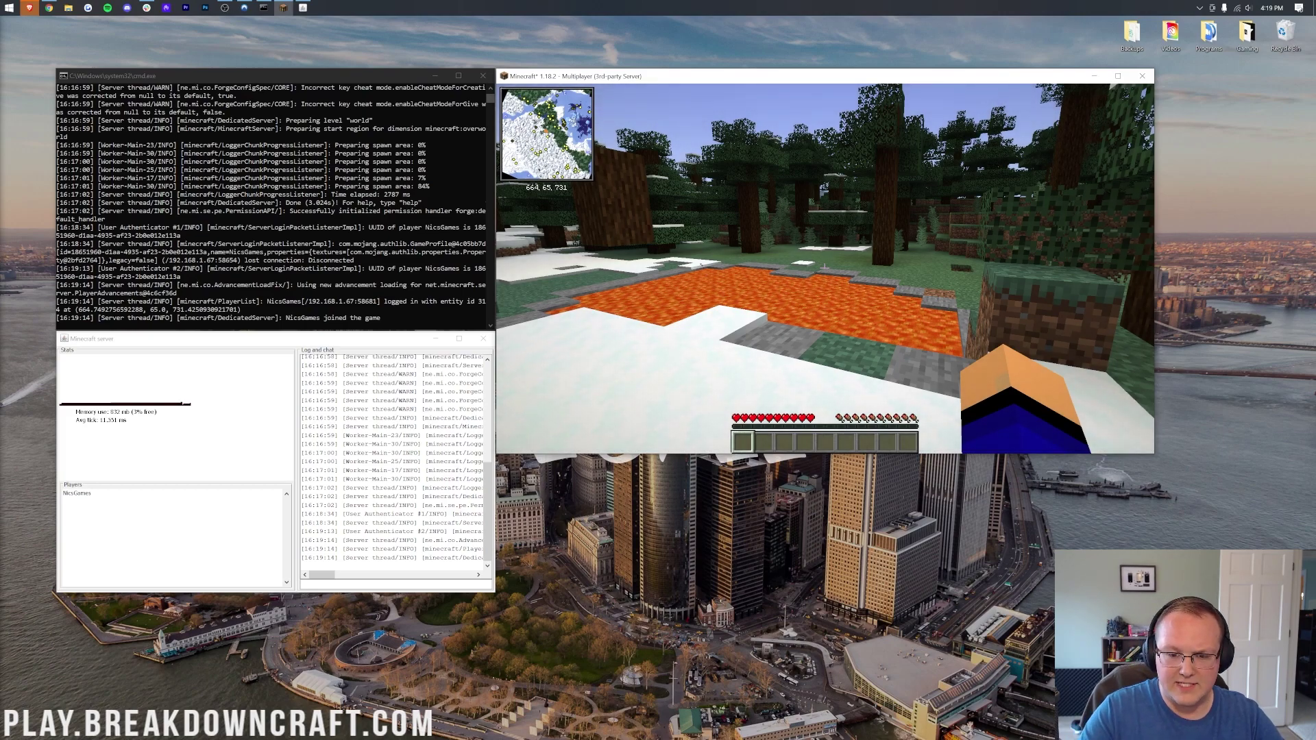
Add a minimap waypoint named Spawn in Xaero's waypoints list.
{"action": "key", "text": "u"}
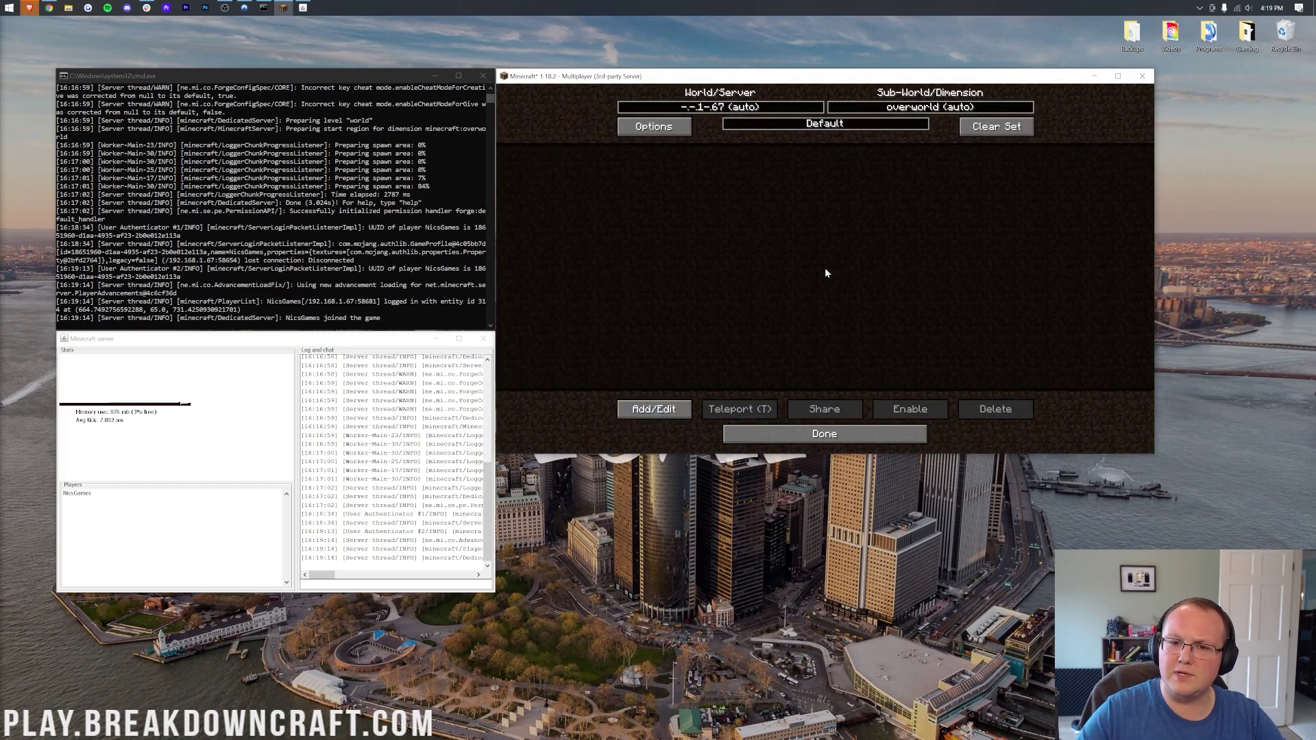
{"action": "left_click", "coordinate": [671, 409]}
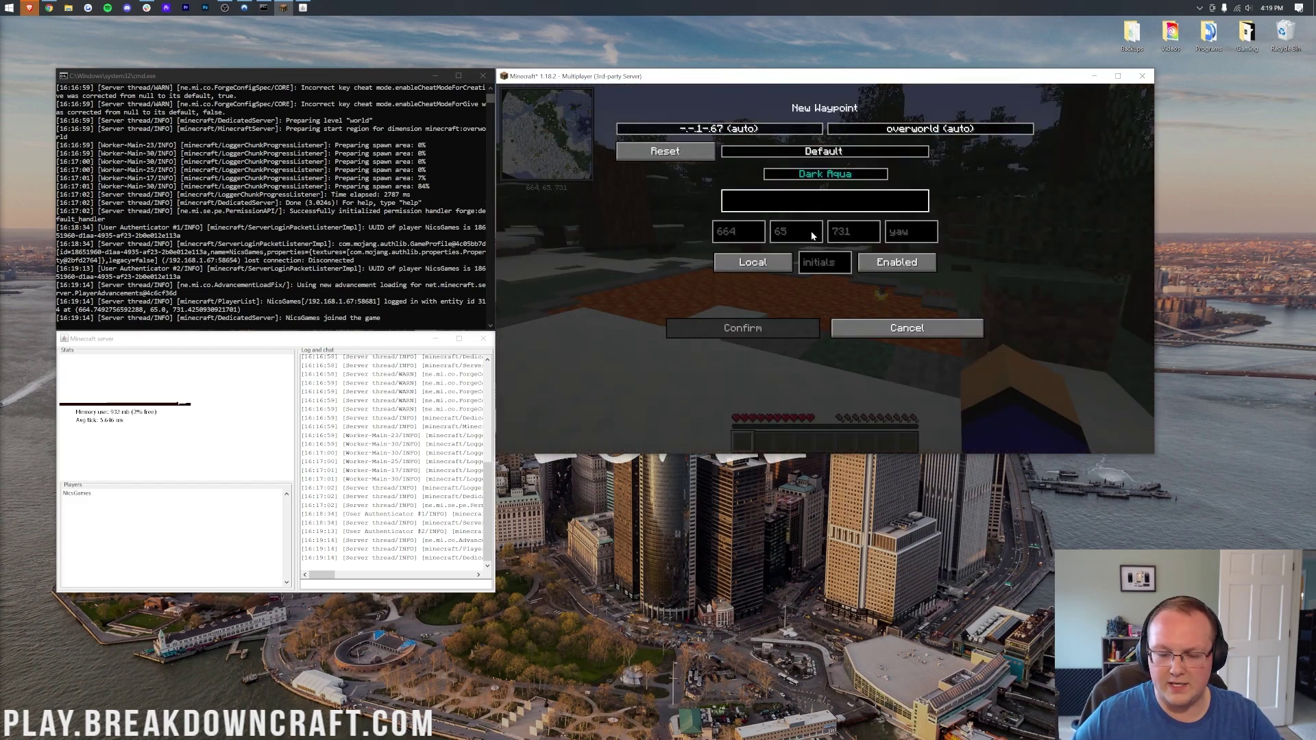
{"action": "type", "text": "Spawn"}
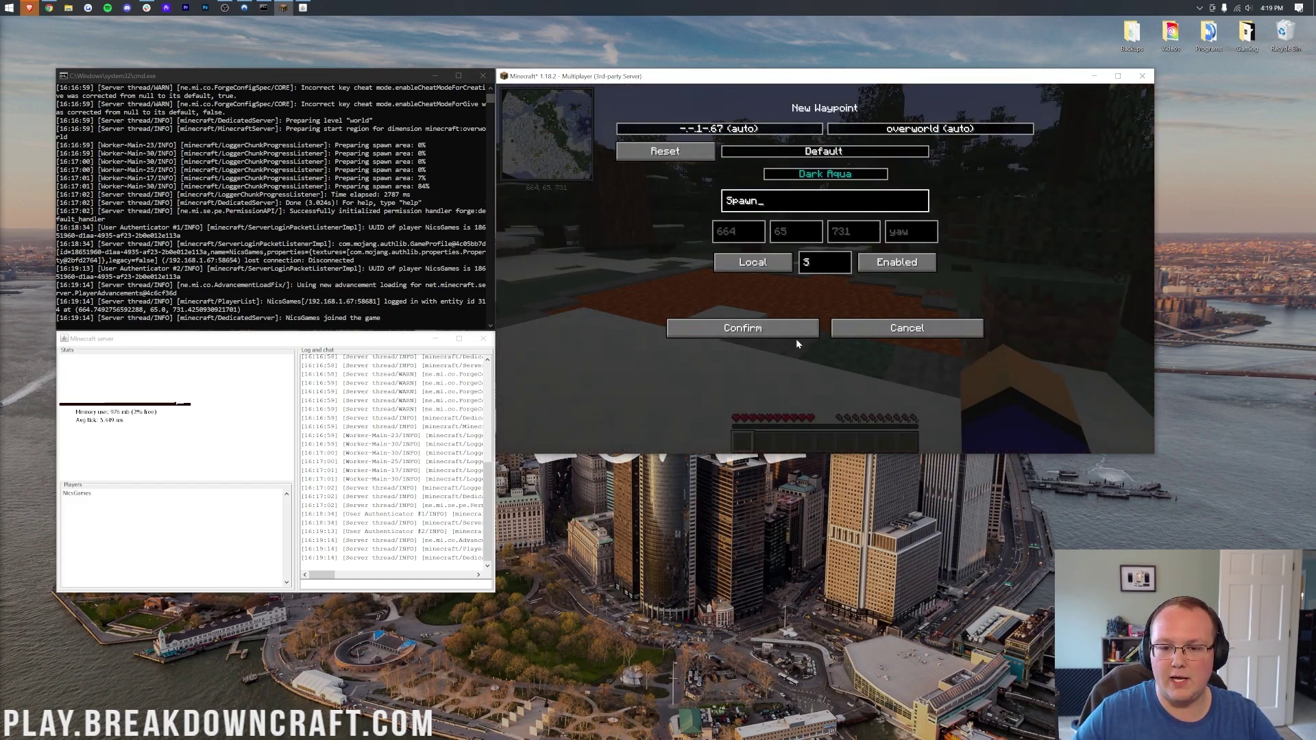
{"action": "left_click", "coordinate": [795, 328]}
{"action": "left_click", "coordinate": [819, 429]}
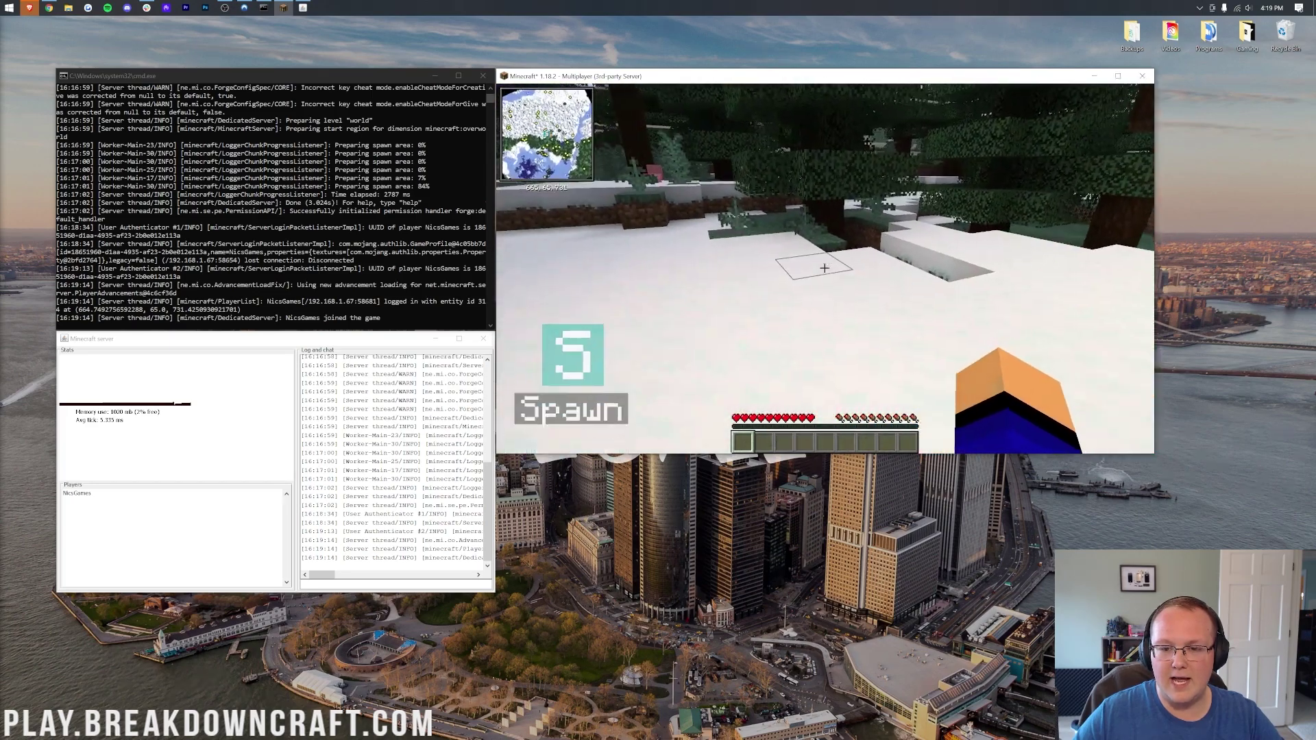
Walk forward past the trees toward the snowy trees.
{"action": "key", "text": "w"}
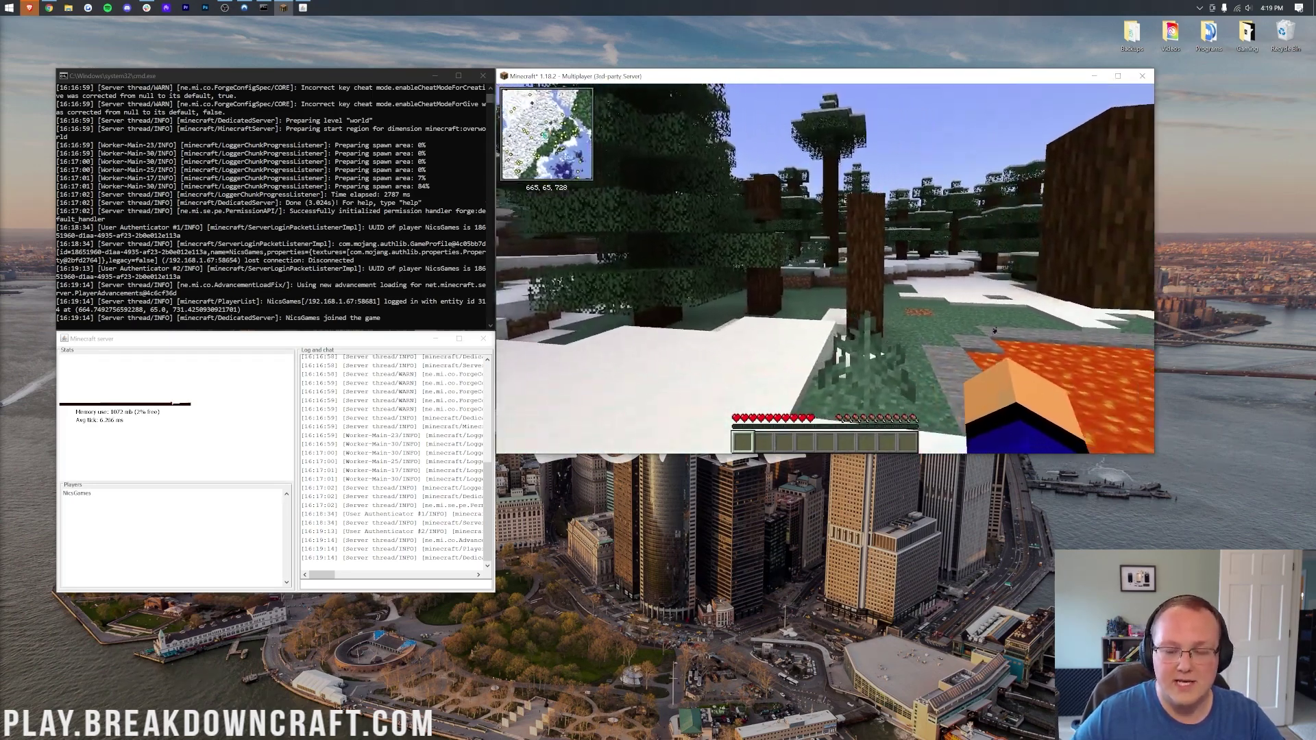
{"action": "key", "text": "w"}
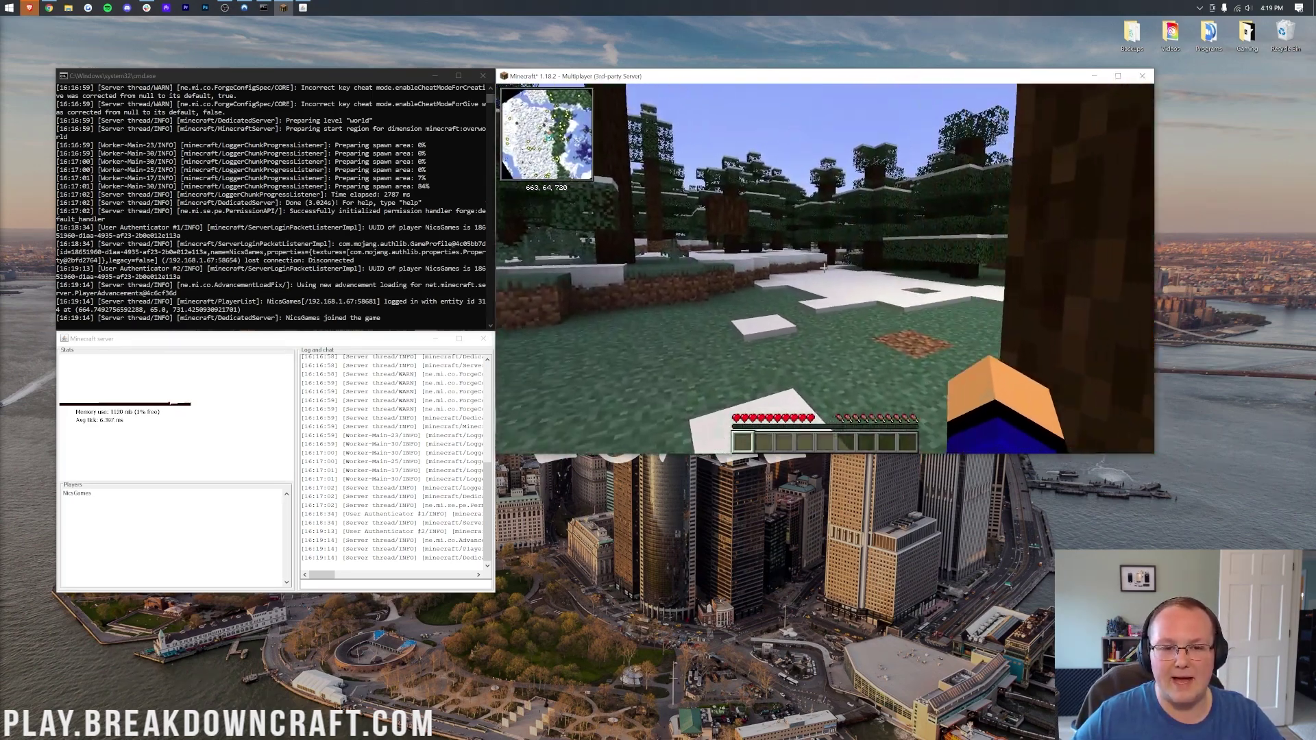
{"action": "key", "text": "w"}
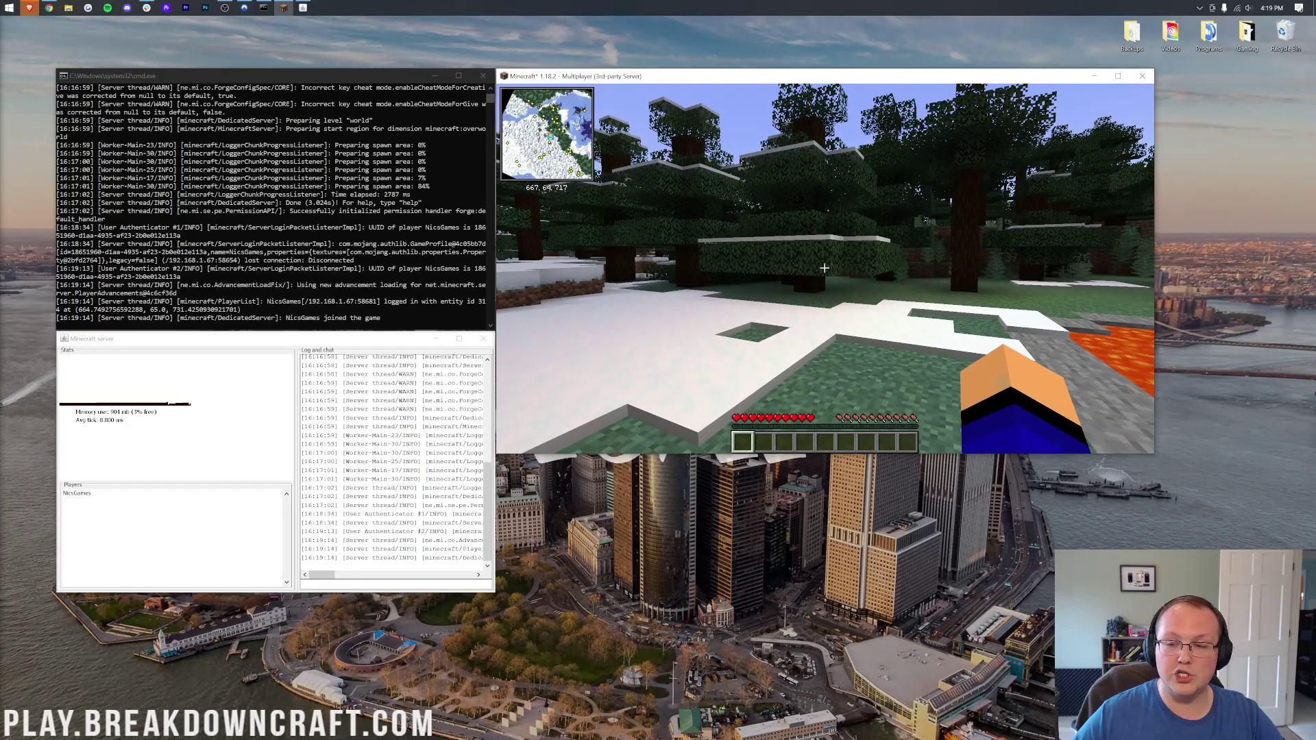
In the inventory, view JEI recipes for Warped Planks, Waxed Cut Copper Stairs and Waxed Cut Copper, then close it.
{"action": "key", "text": "e"}
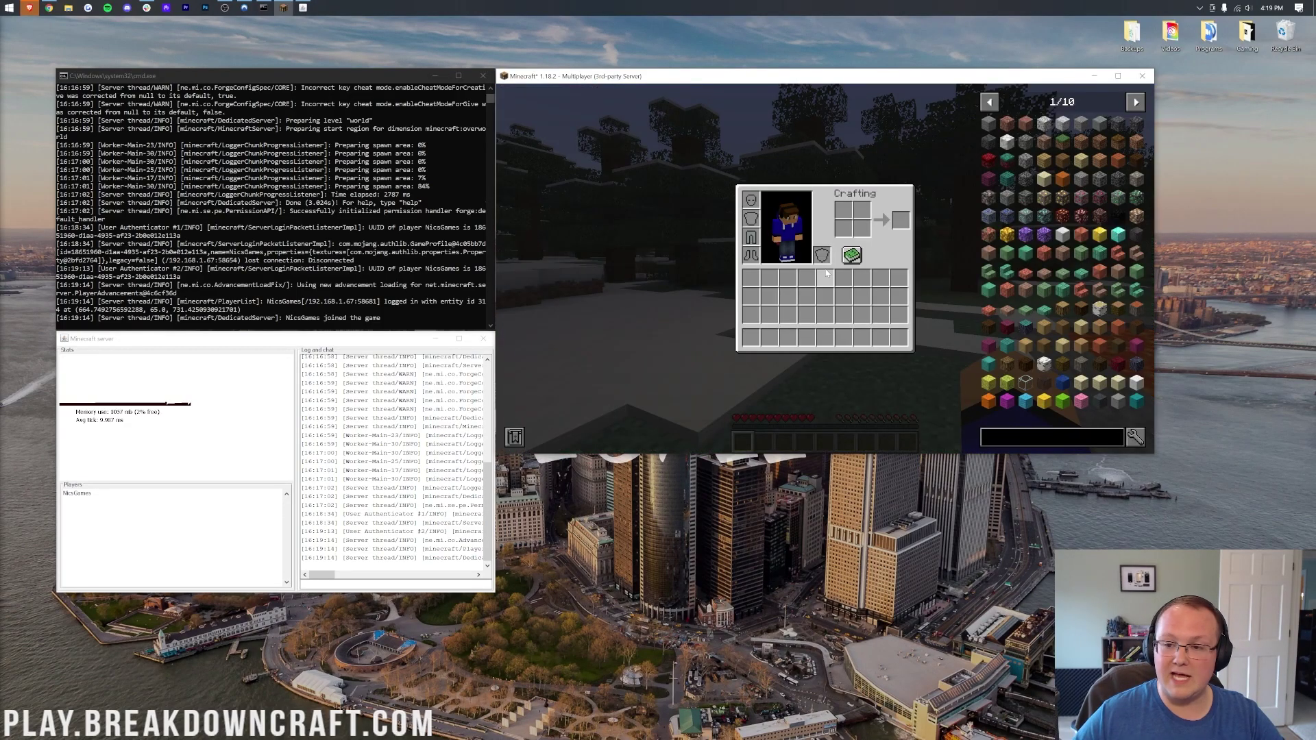
{"action": "left_click", "coordinate": [1007, 187]}
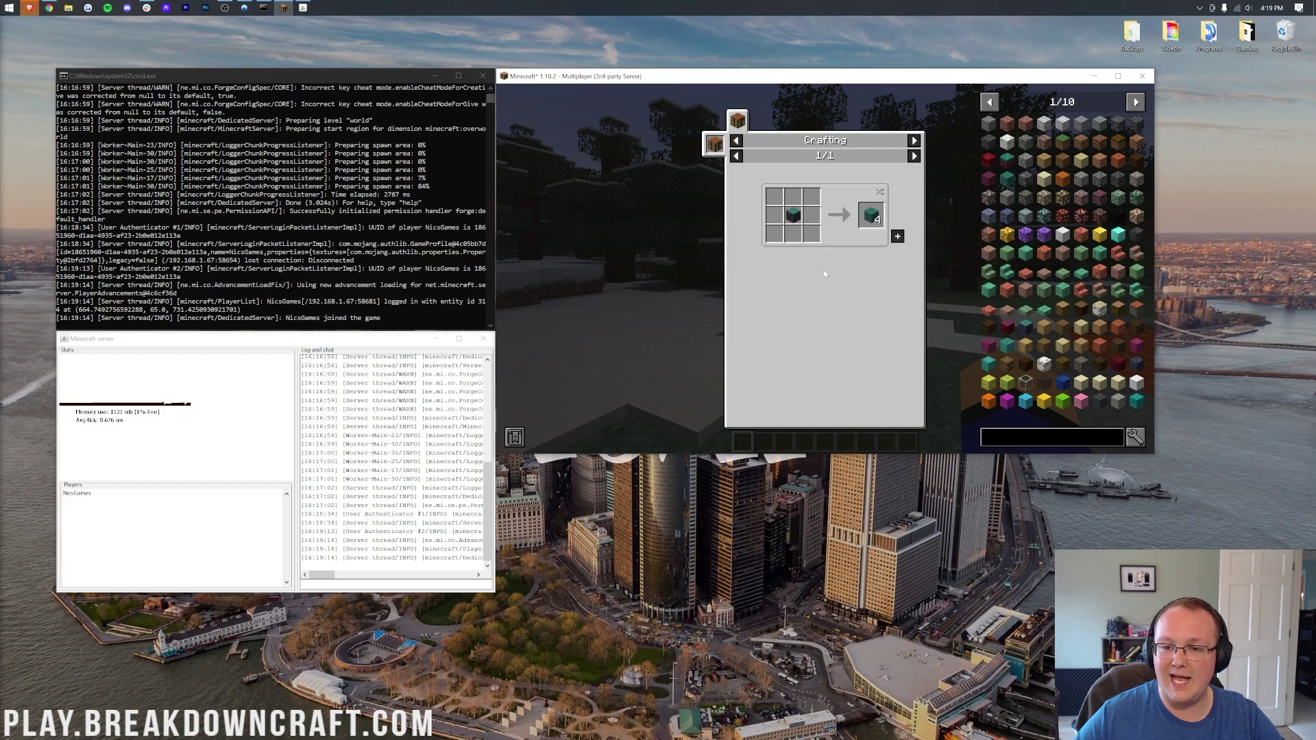
{"action": "left_click", "coordinate": [988, 274]}
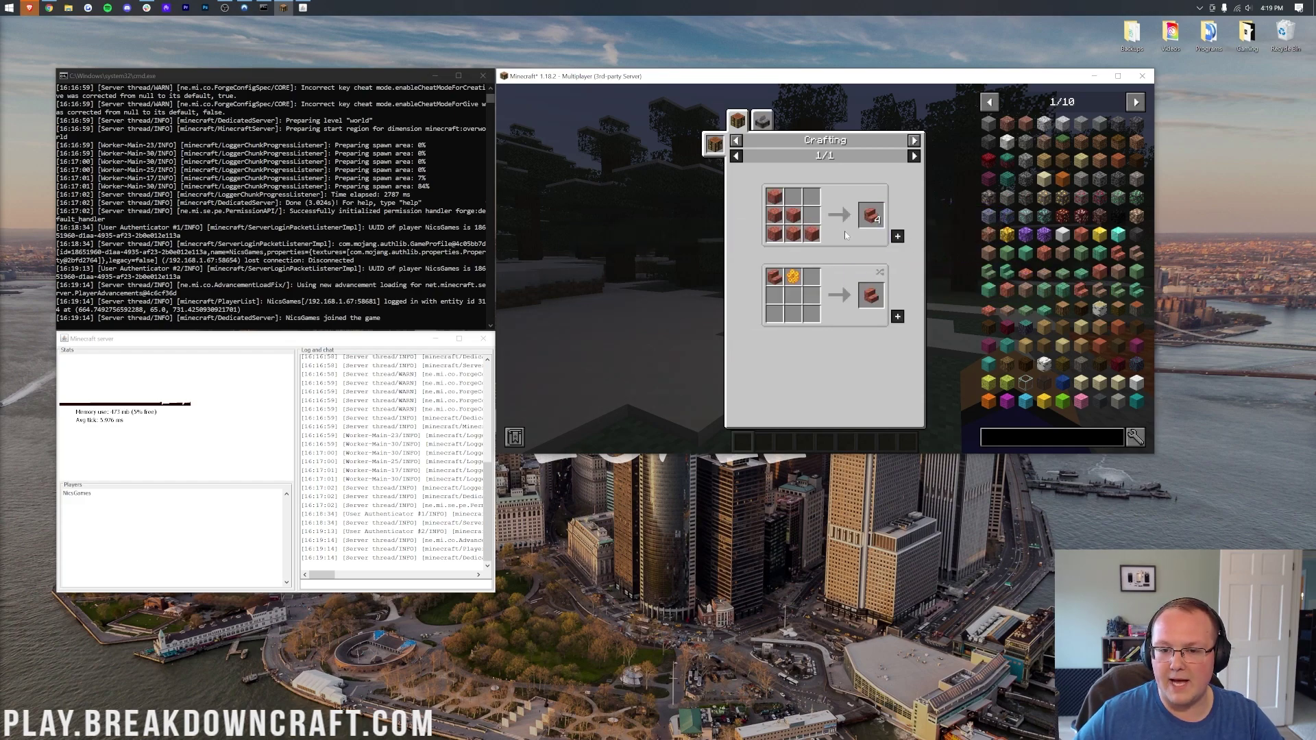
{"action": "left_click", "coordinate": [776, 217]}
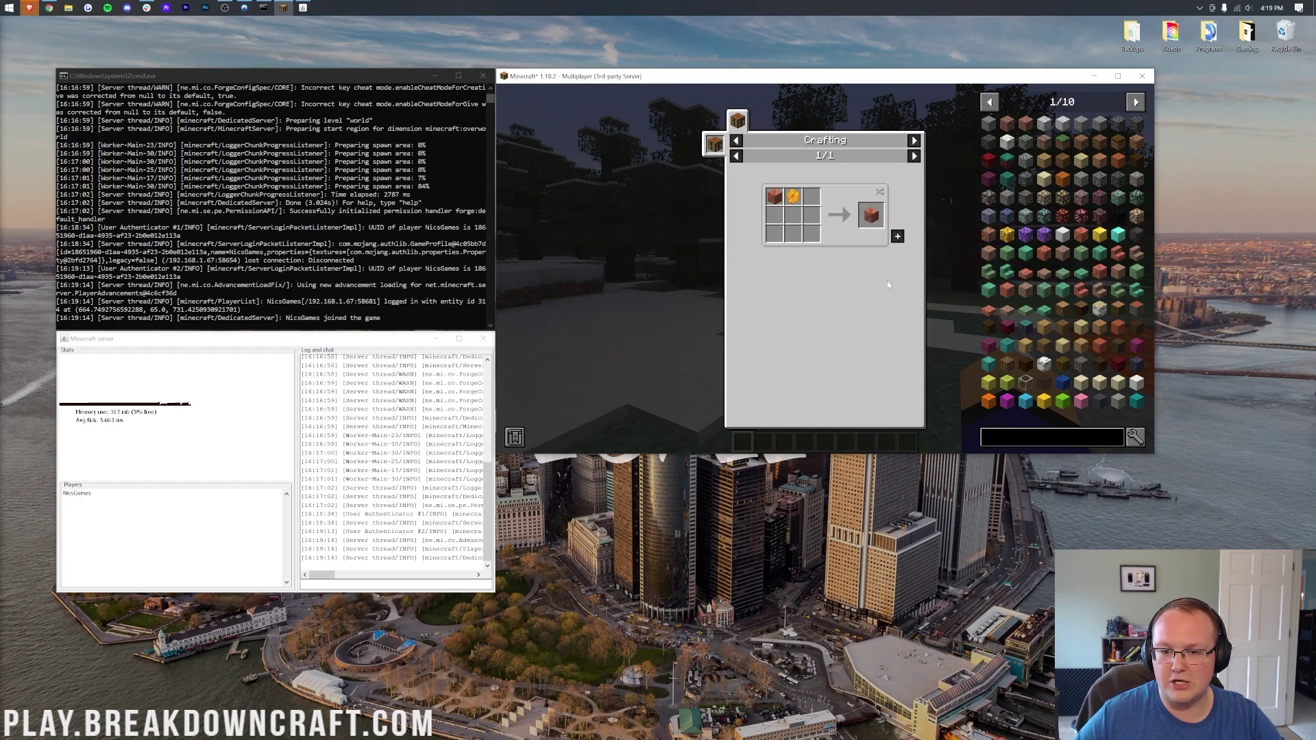
{"action": "key", "text": "Escape"}
{"action": "key", "text": "Escape"}
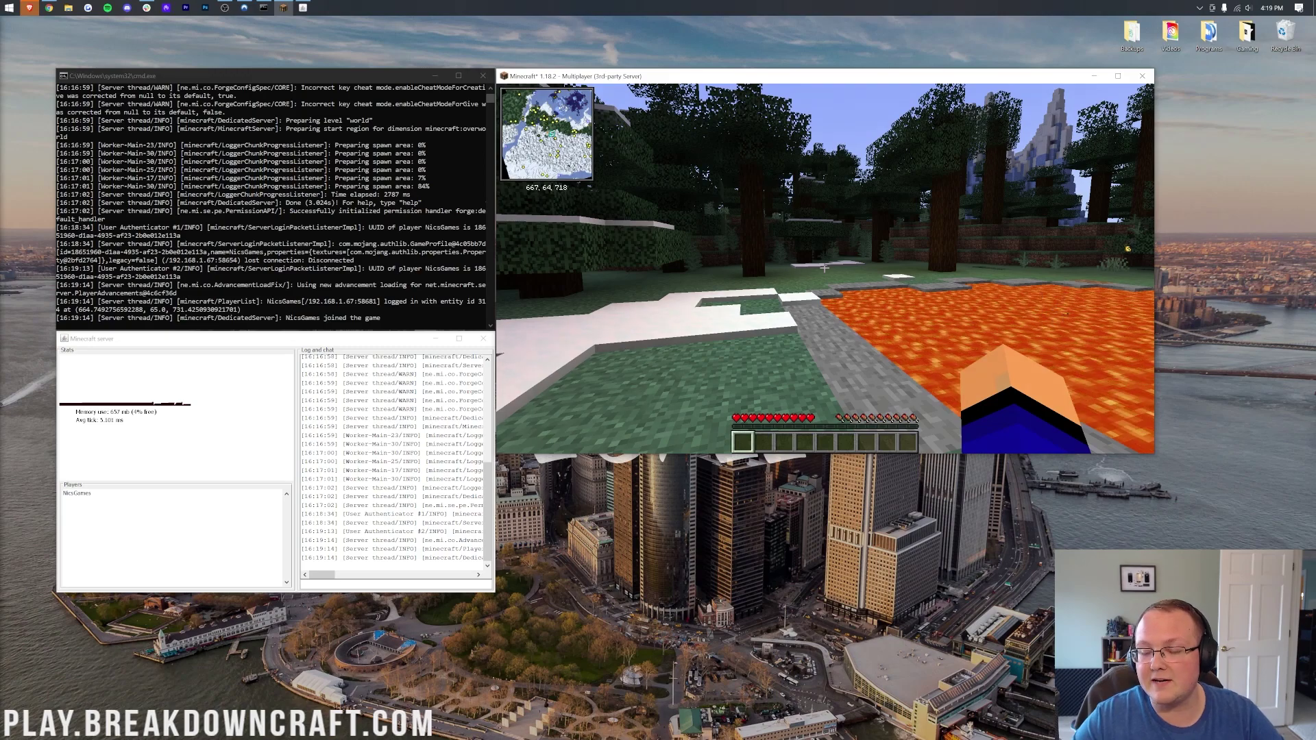
Try /spark sampler --start in chat, see it refused for lacking permission, then switch to the server console.
{"action": "key", "text": "slash"}
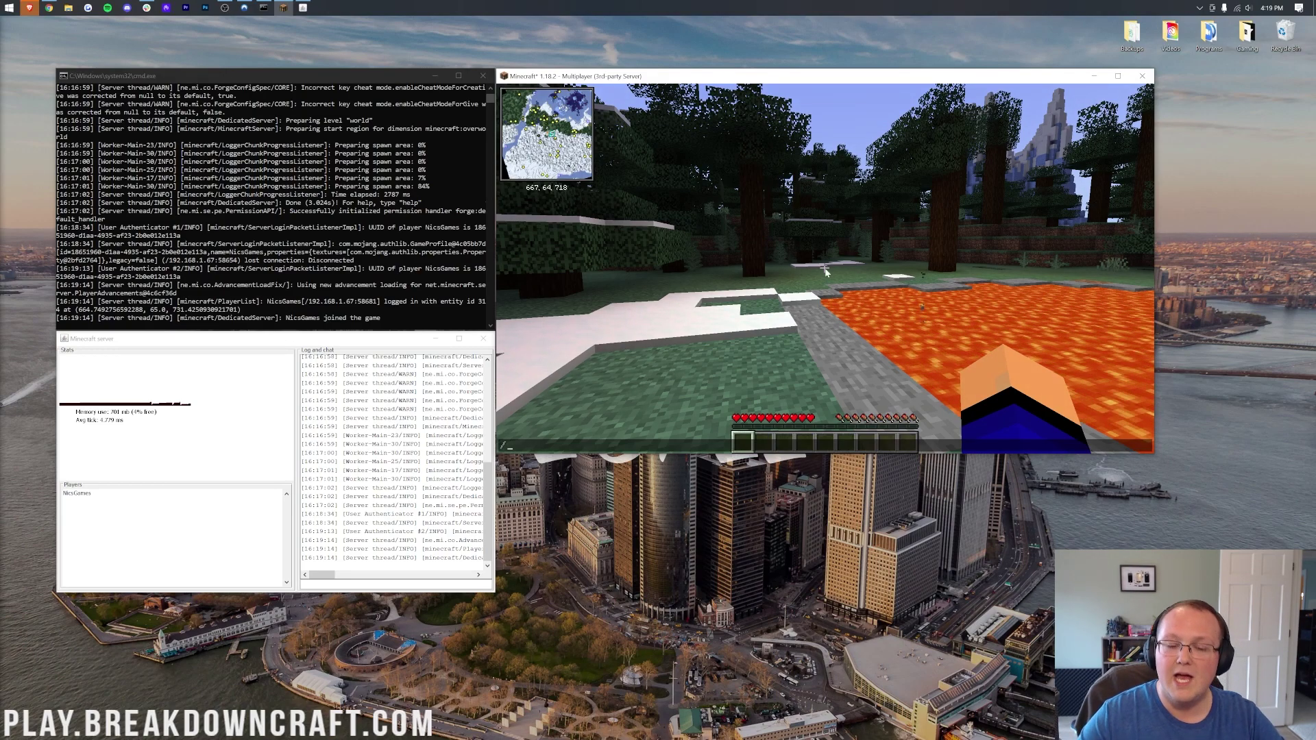
{"action": "type", "text": "spark"}
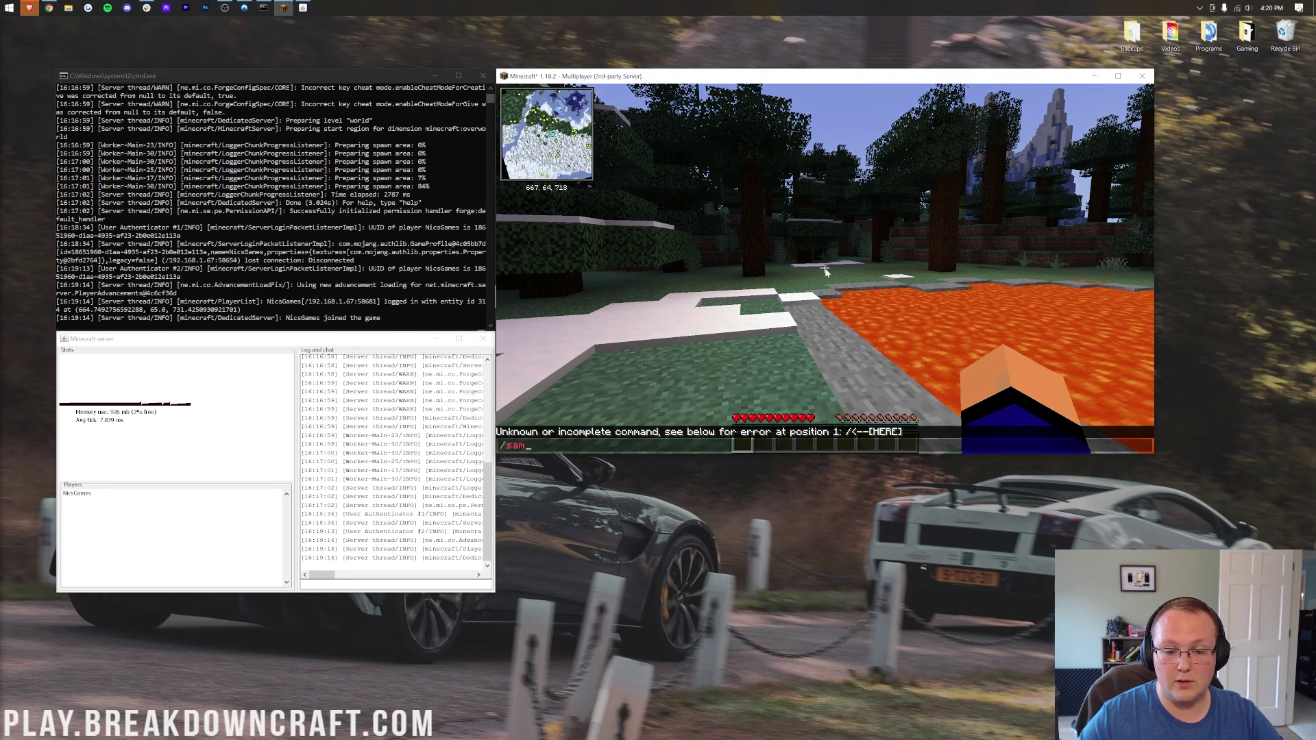
{"action": "key", "text": "BackSpace"}
{"action": "key", "text": "BackSpace"}
{"action": "type", "text": "spark sa"}
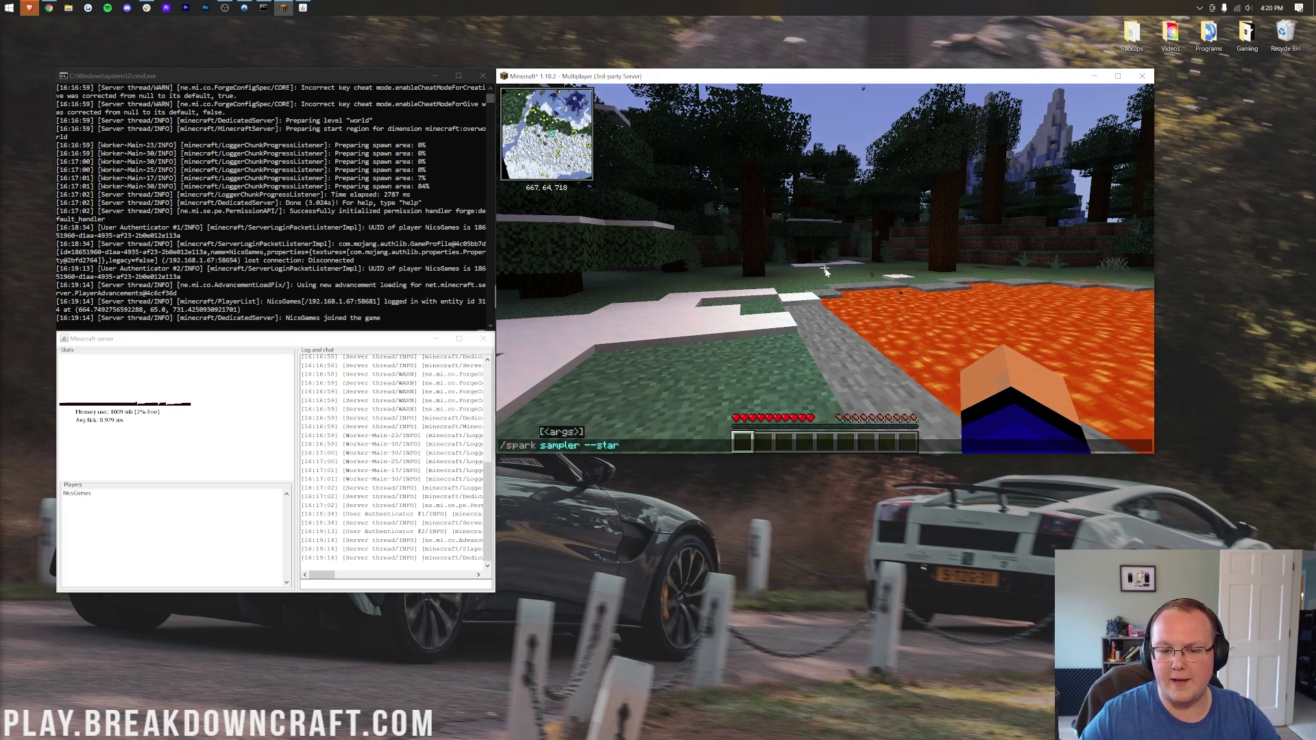
{"action": "key", "text": "Return"}
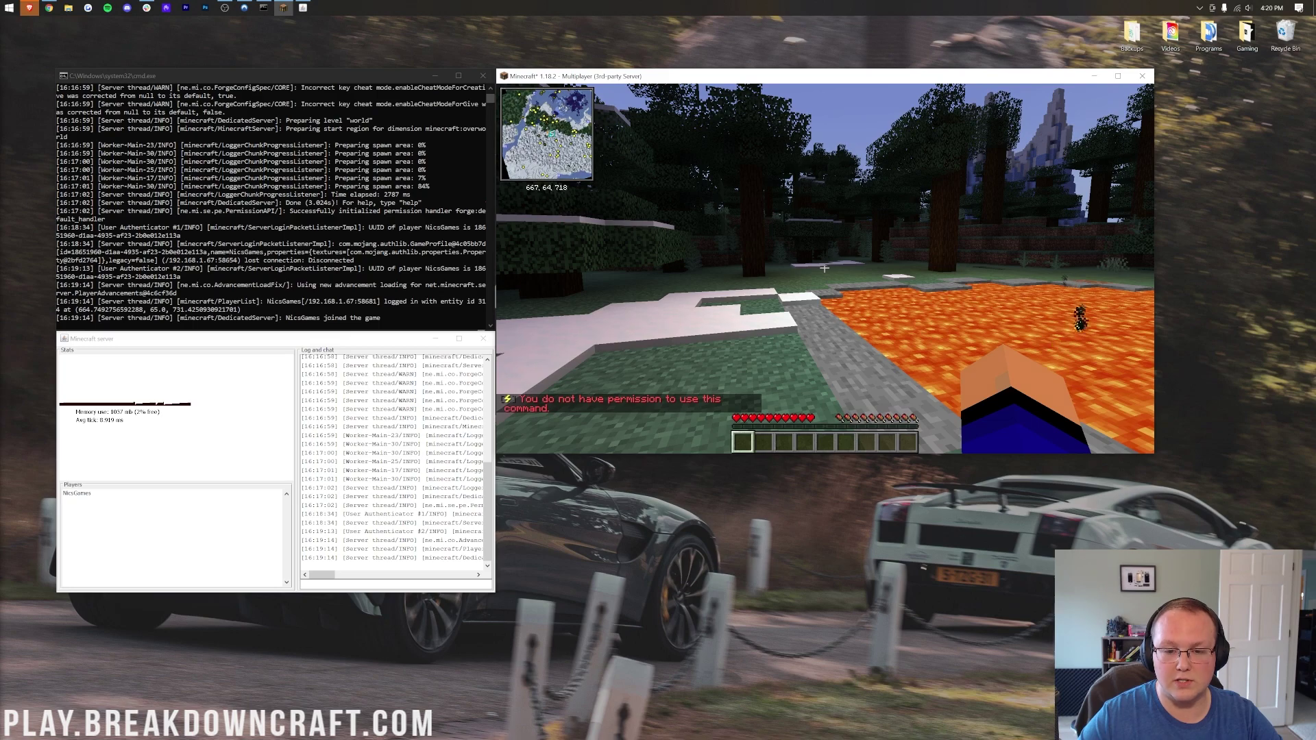
{"action": "key", "text": "t"}
{"action": "left_click", "coordinate": [264, 180]}
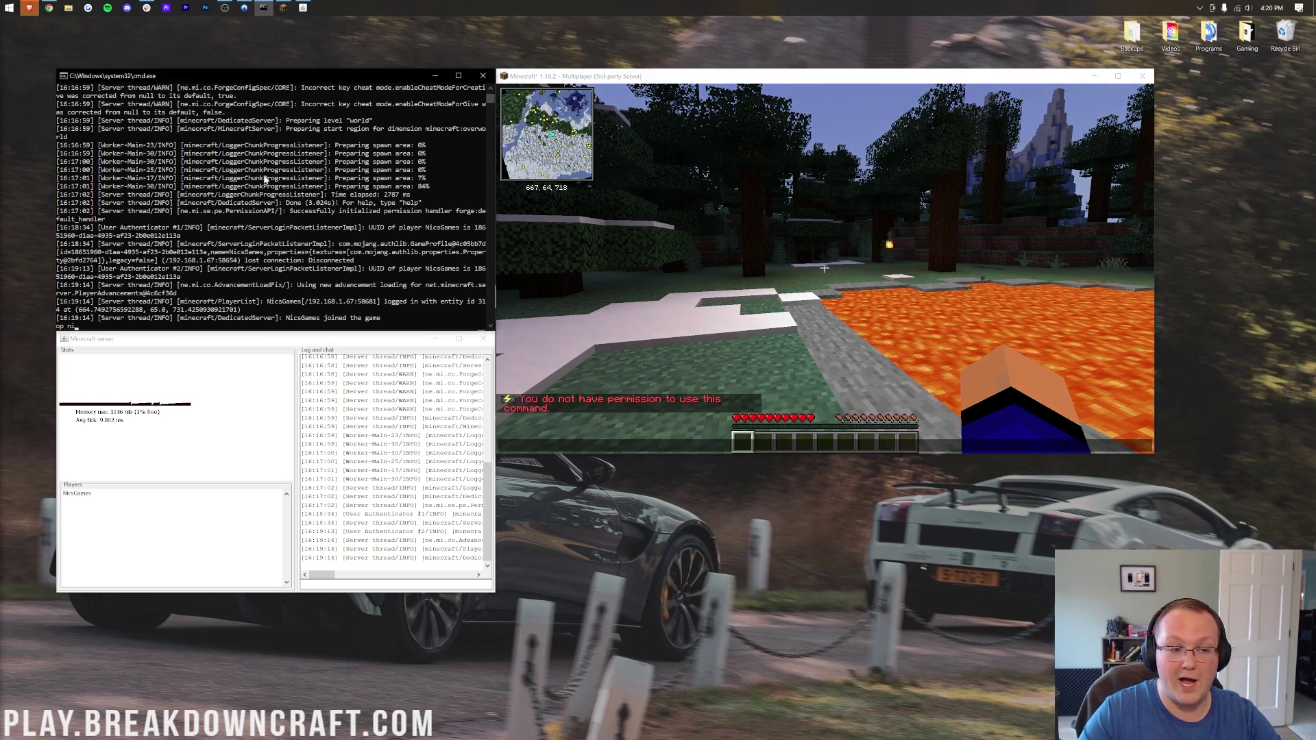
Grant the player's account operator status with the op command in the server console.
{"action": "type", "text": "op nicsgames"}
{"action": "key", "text": "Return"}
{"action": "left_click", "coordinate": [720, 262]}
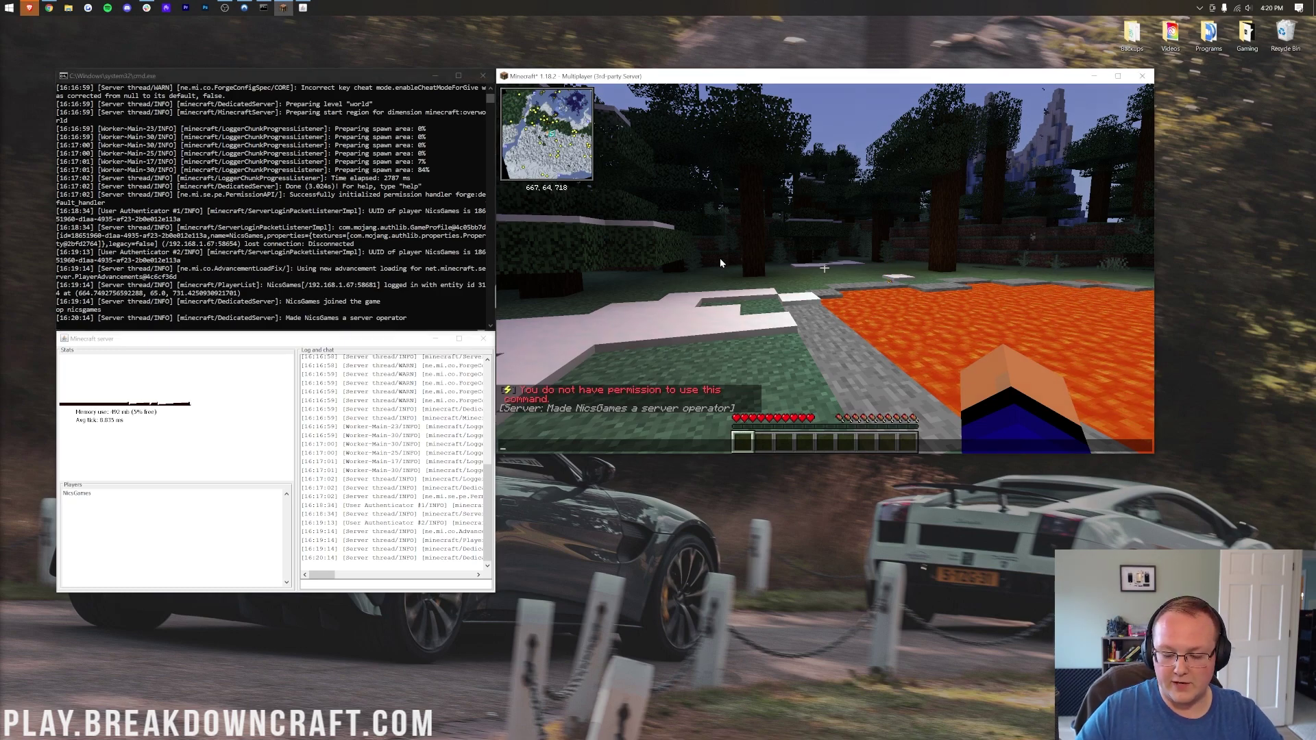
Start the Spark profiler by rerunning /spark sampler --start in chat.
{"action": "key", "text": "t"}
{"action": "key", "text": "Up"}
{"action": "key", "text": "Return"}
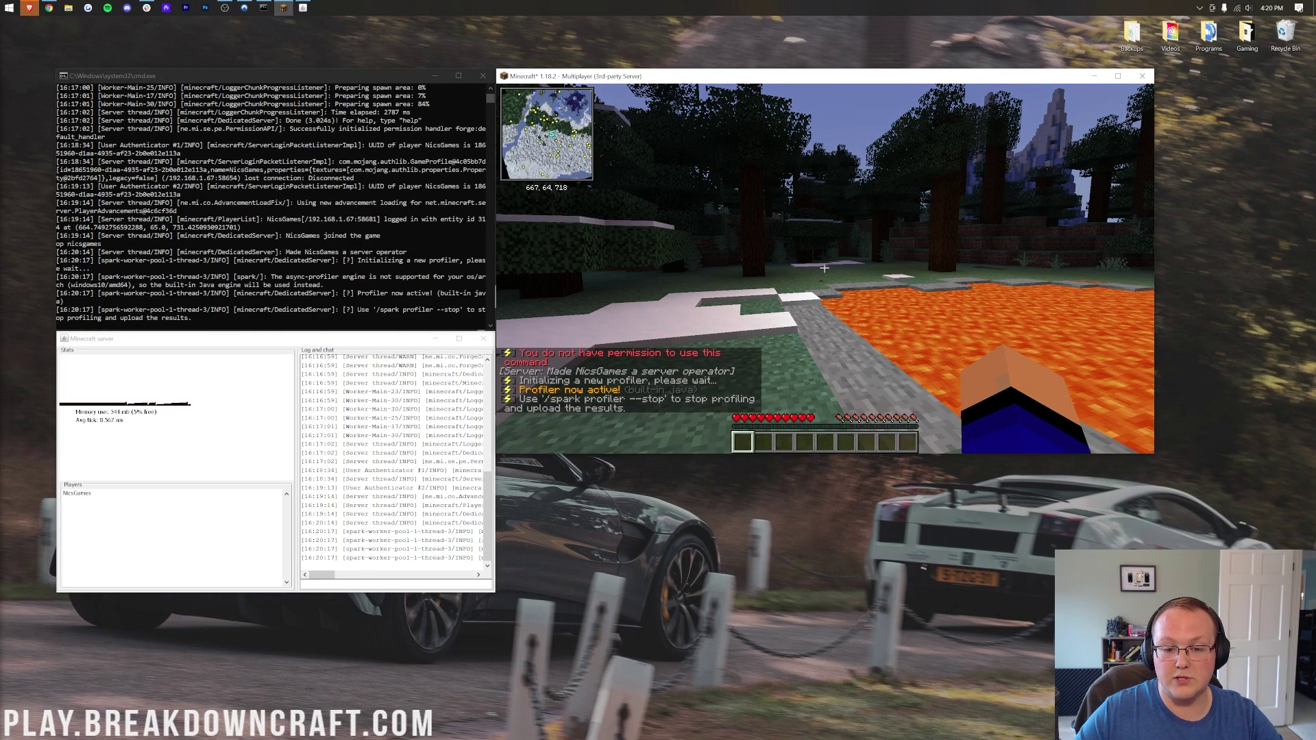
{"action": "key", "text": "t"}
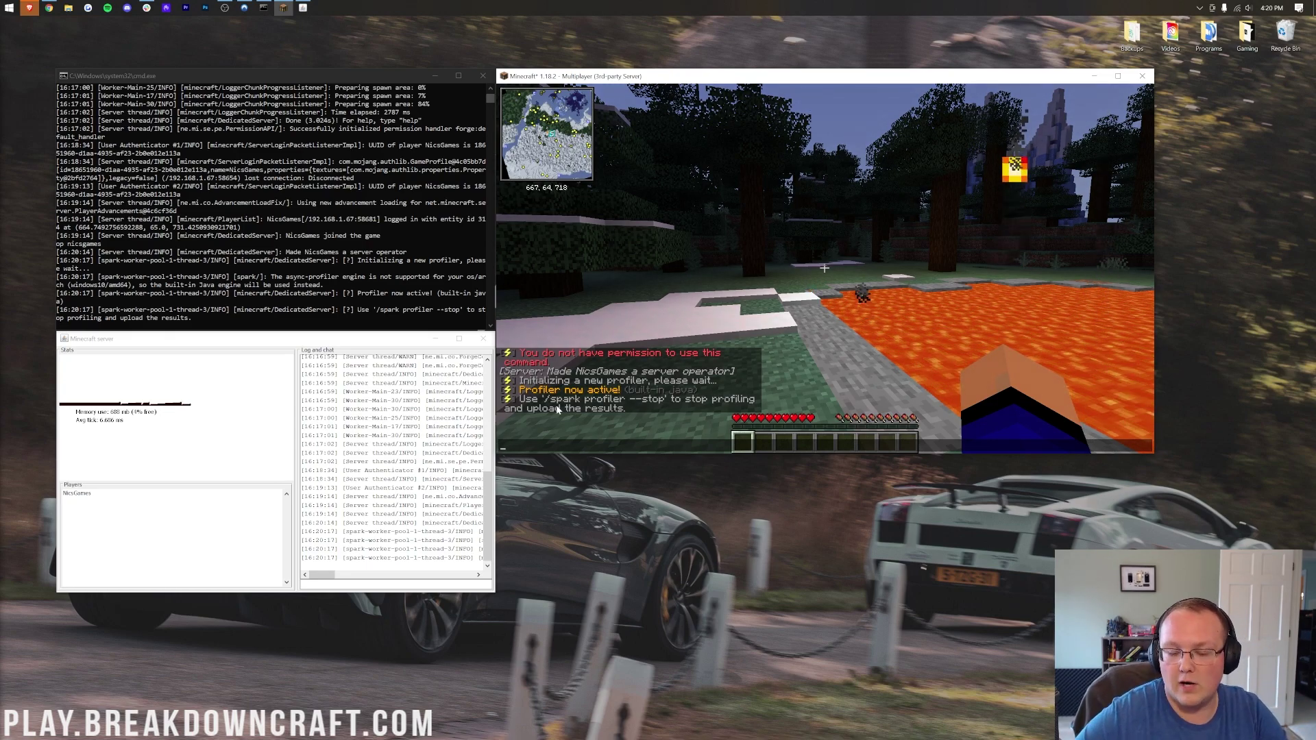
{"action": "key", "text": "Escape"}
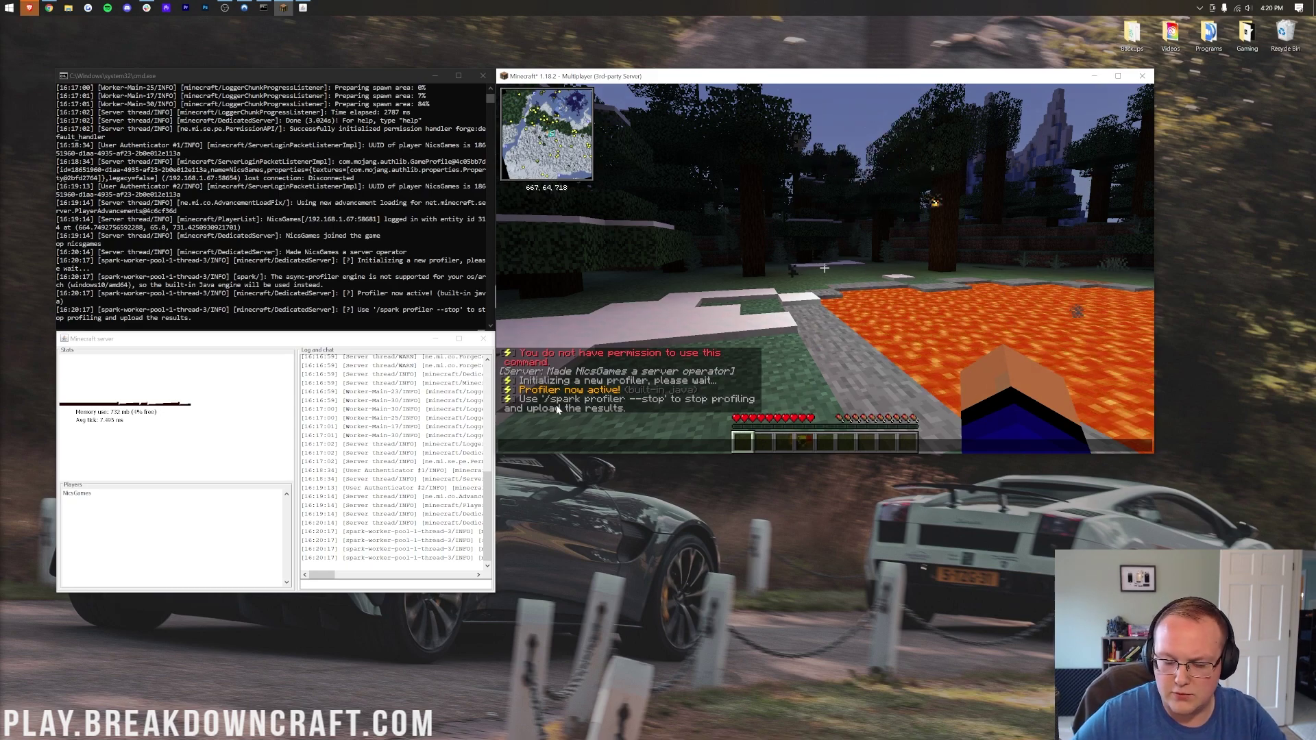
Stop the profiler with /spark sampler --stop and check its results link in chat.
{"action": "type", "text": "/spark sampler --stop"}
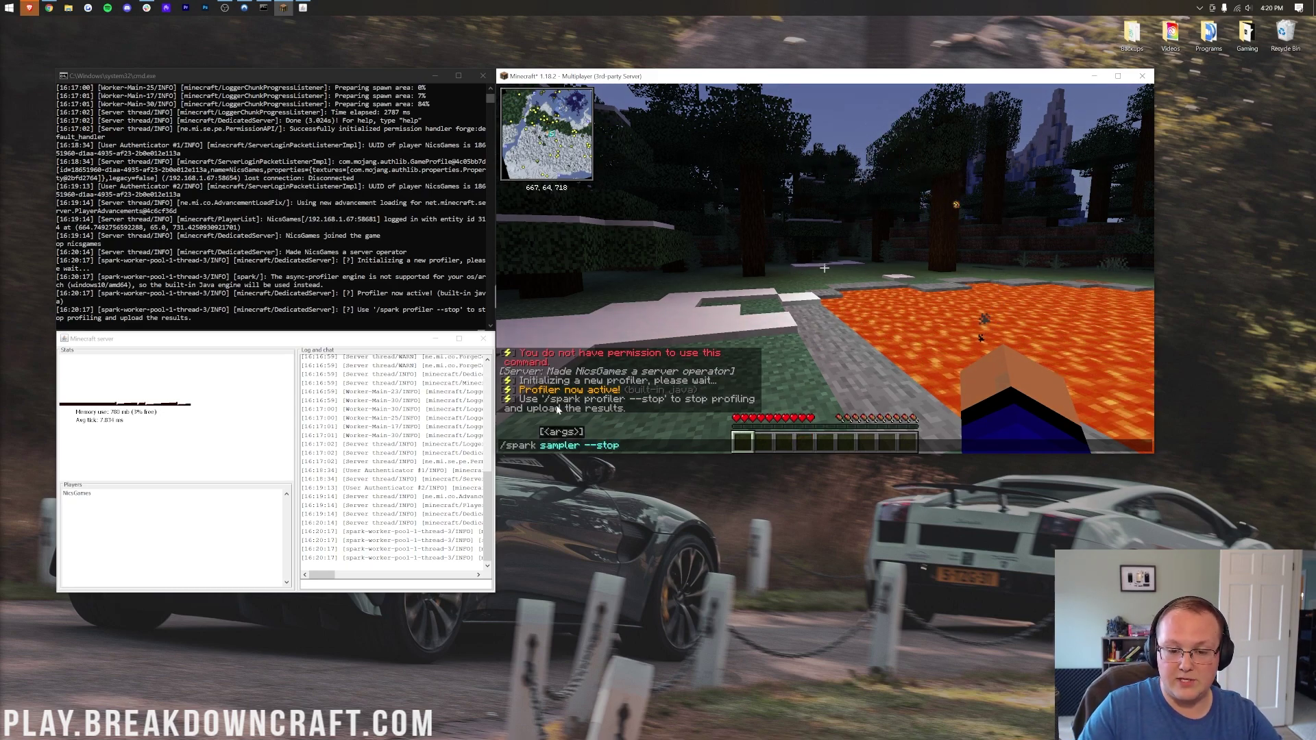
{"action": "key", "text": "Return"}
{"action": "key", "text": "t"}
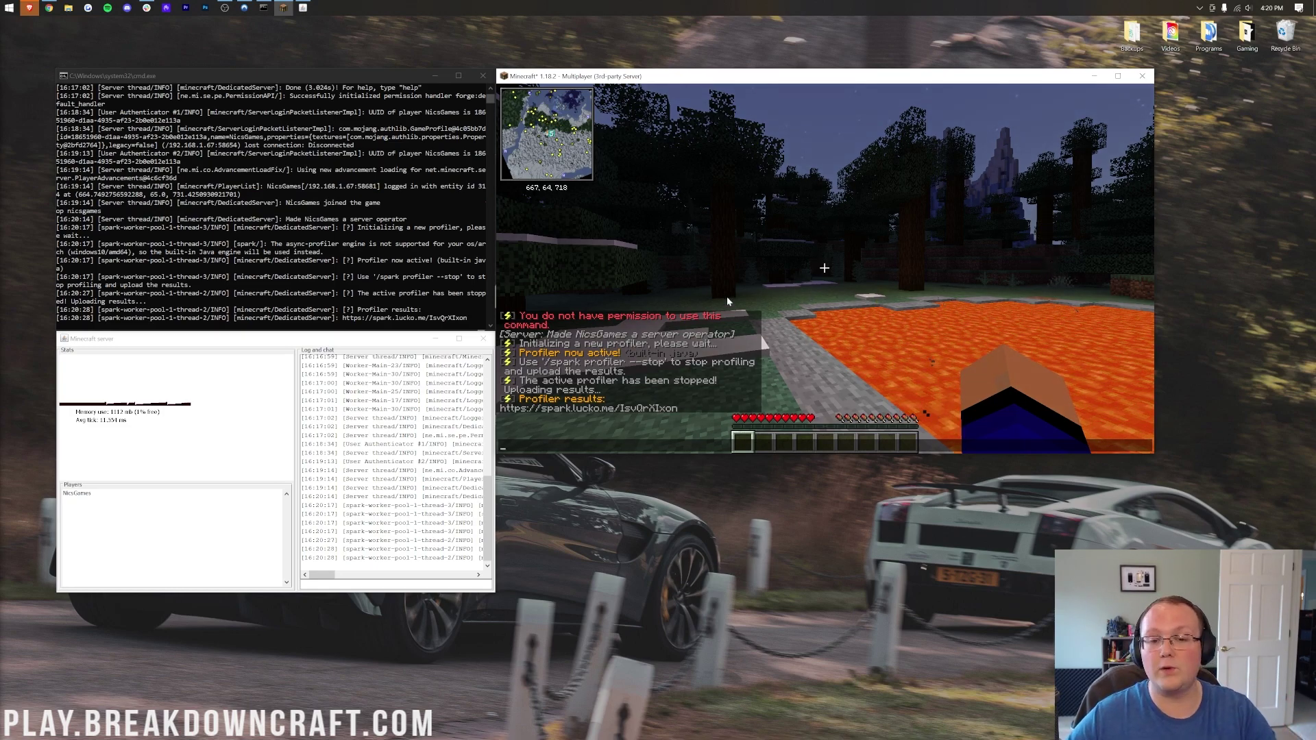
{"action": "key", "text": "Escape"}
Walk between the snowy lava pool and the dark forest beside it.
{"action": "key", "text": "w"}
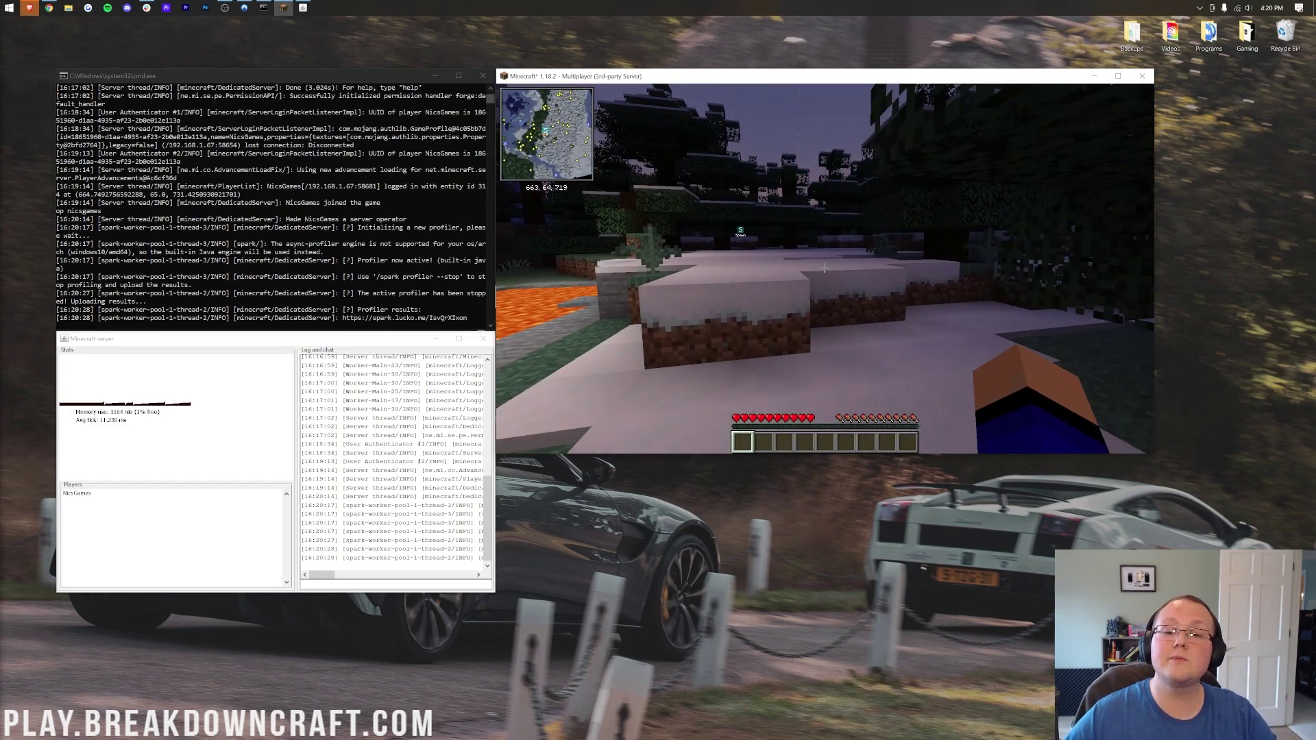
{"action": "key", "text": "w"}
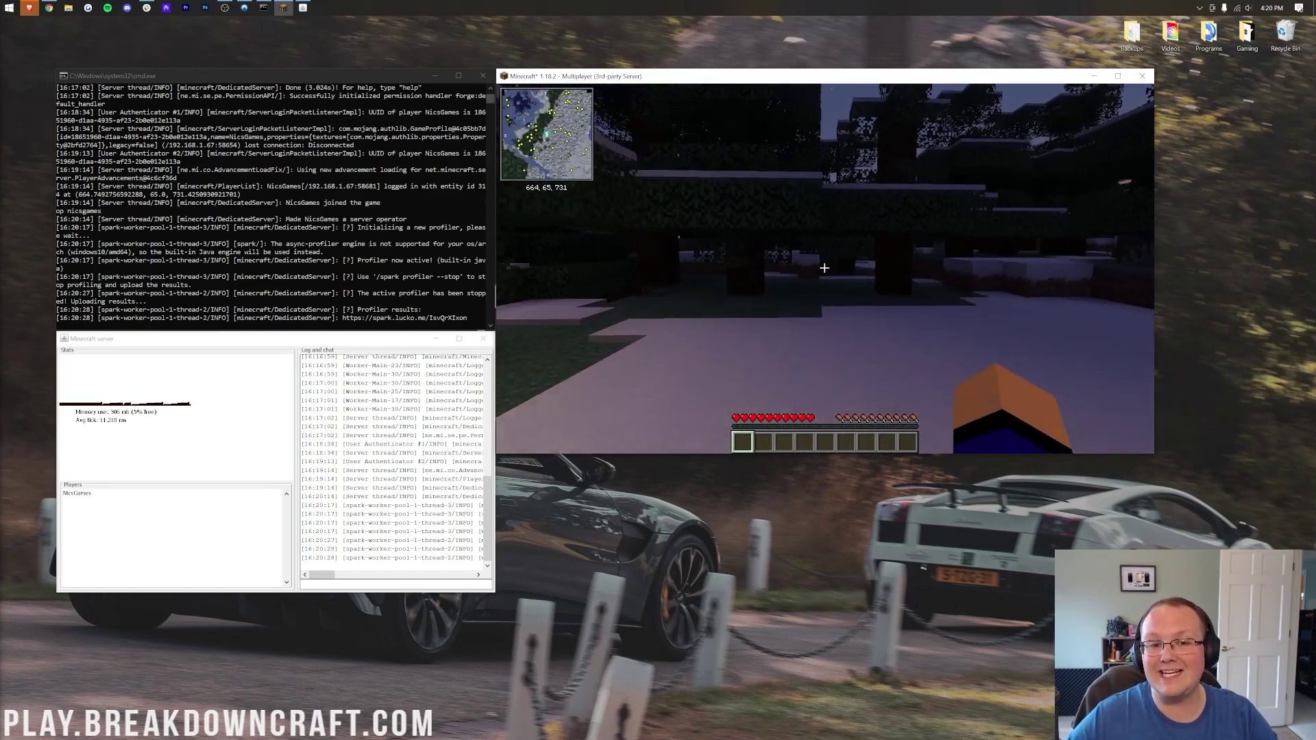
{"action": "key", "text": "w"}
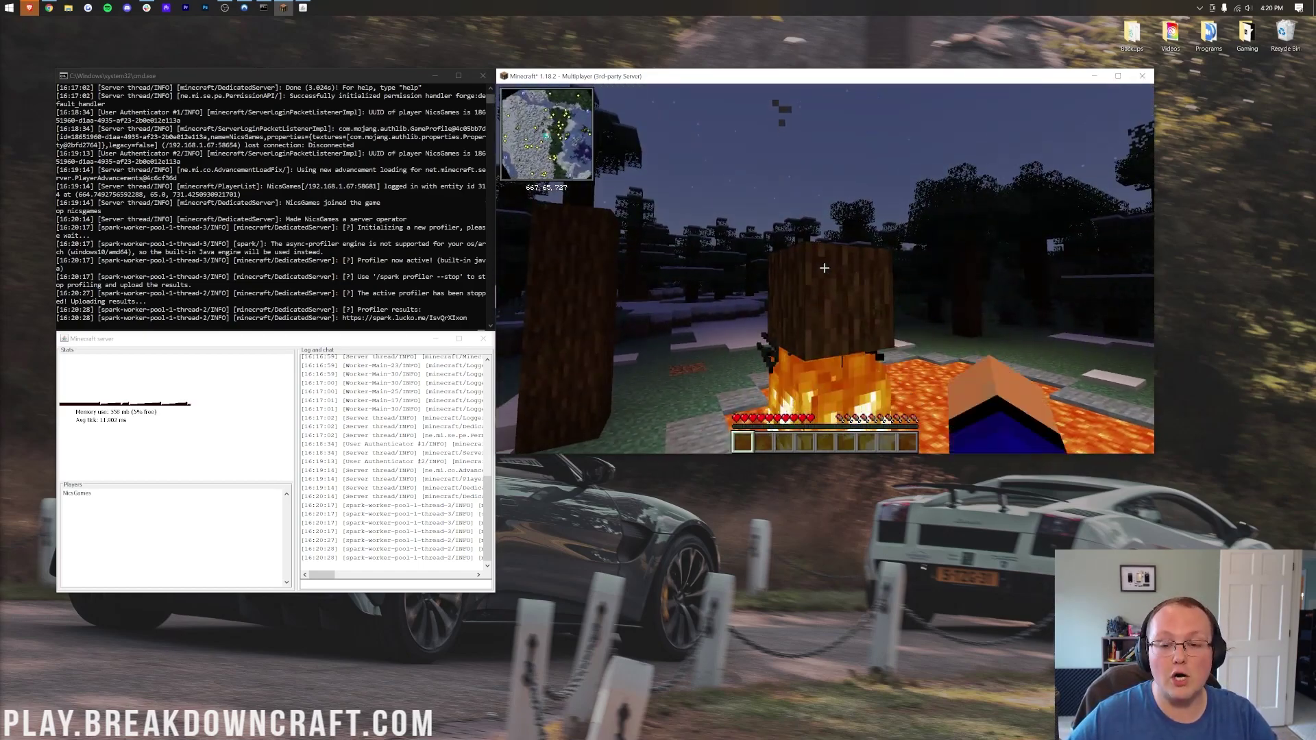
{"action": "key", "text": "w"}
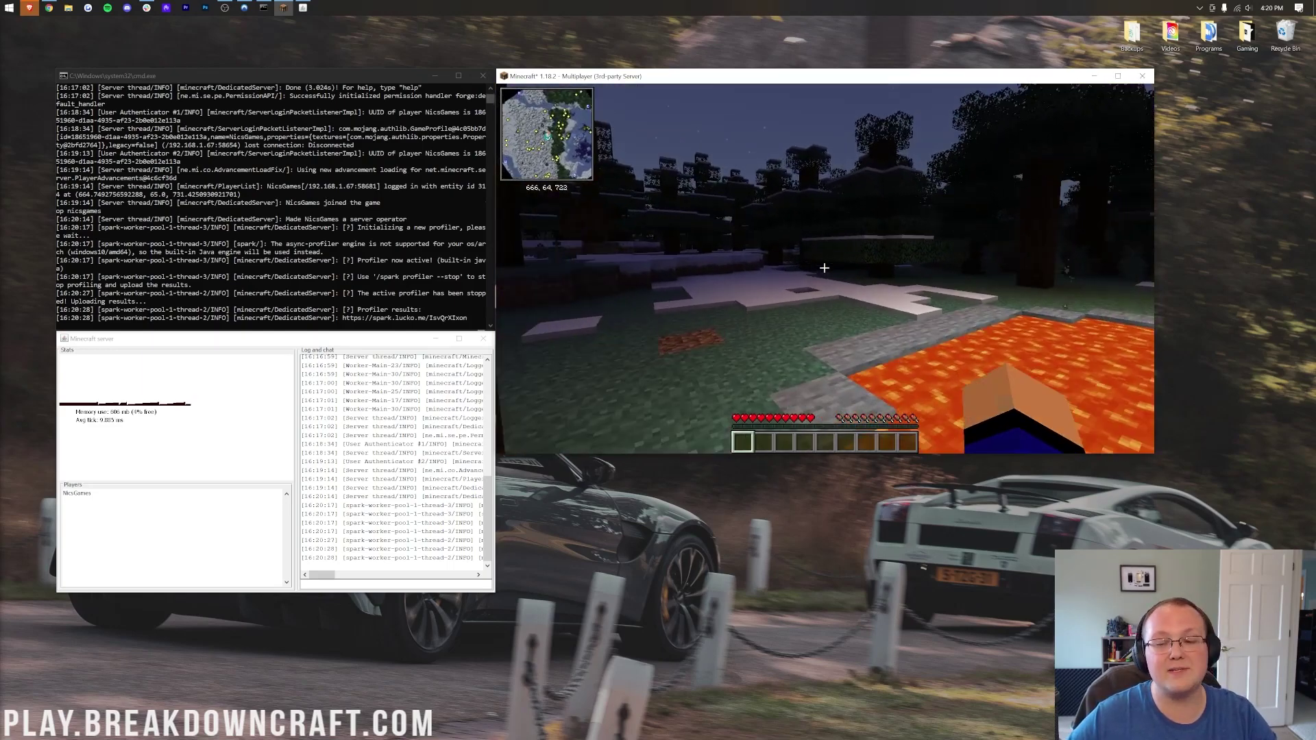
{"action": "mouse_move", "coordinate": [824, 268]}
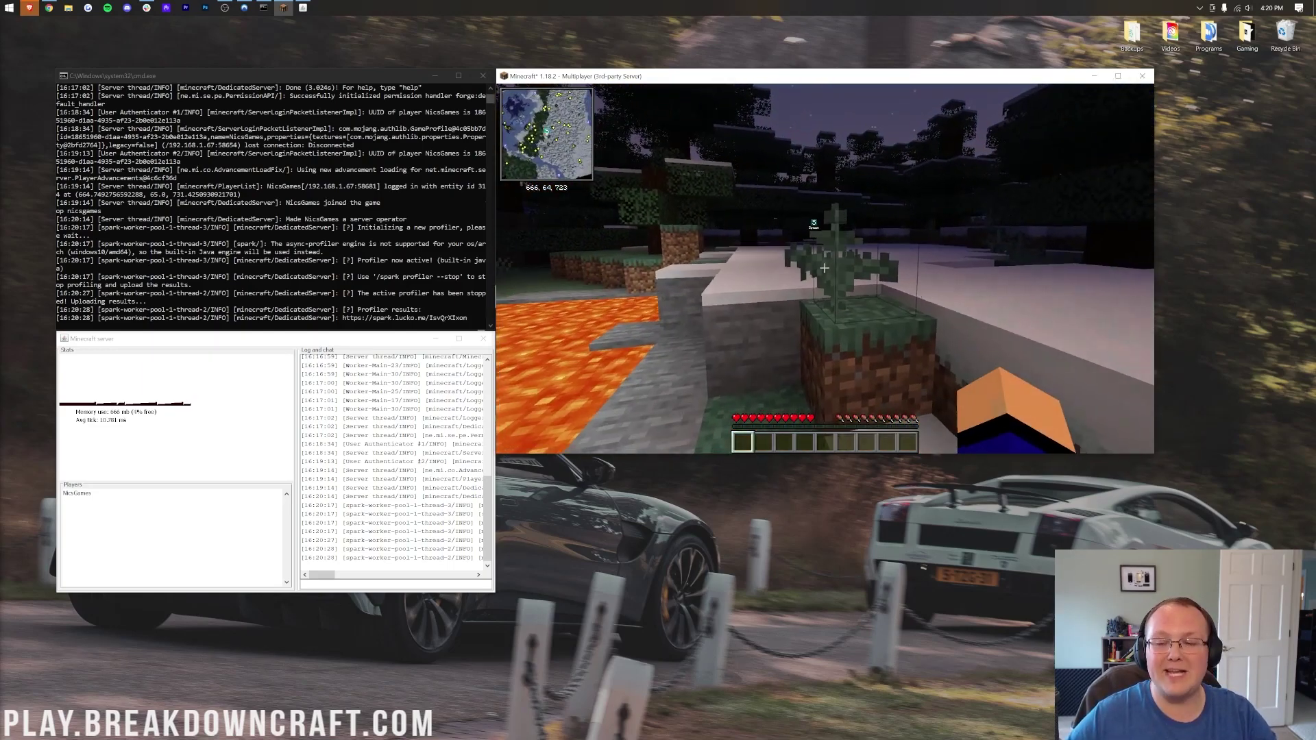
{"action": "key", "text": "w"}
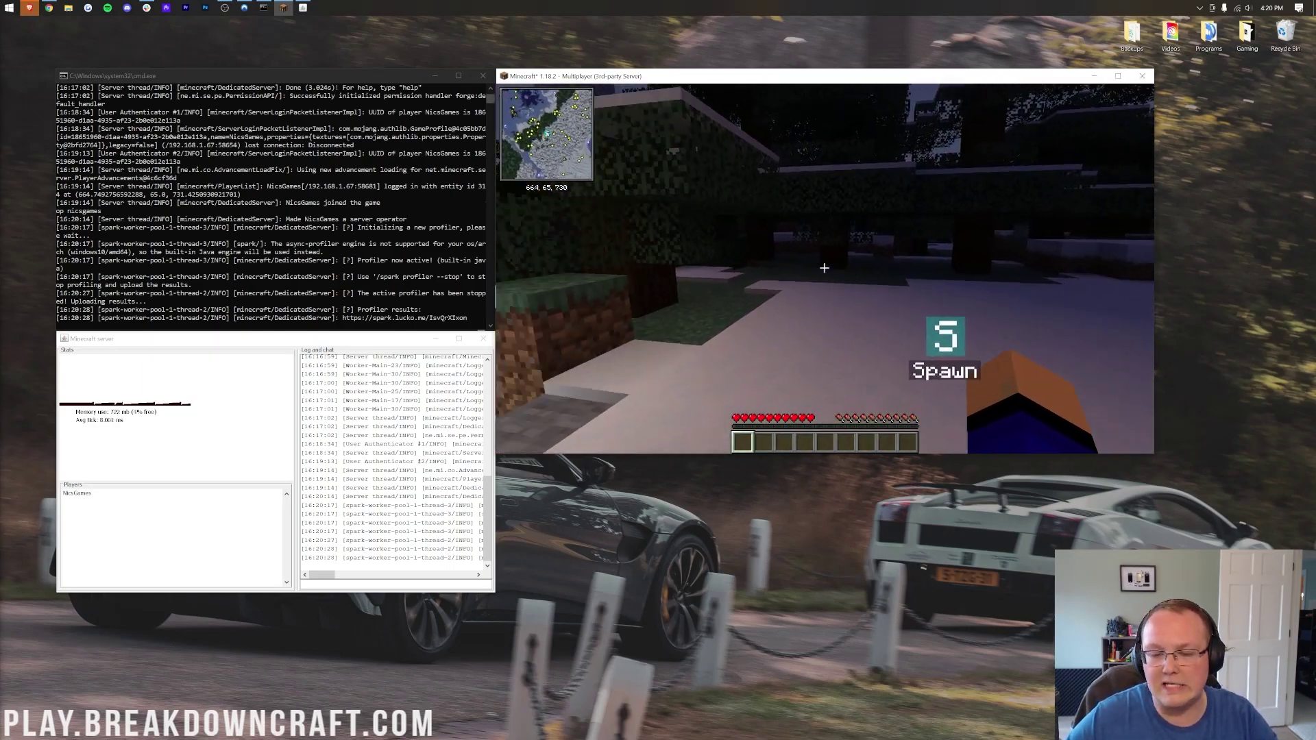
{"action": "key", "text": "w"}
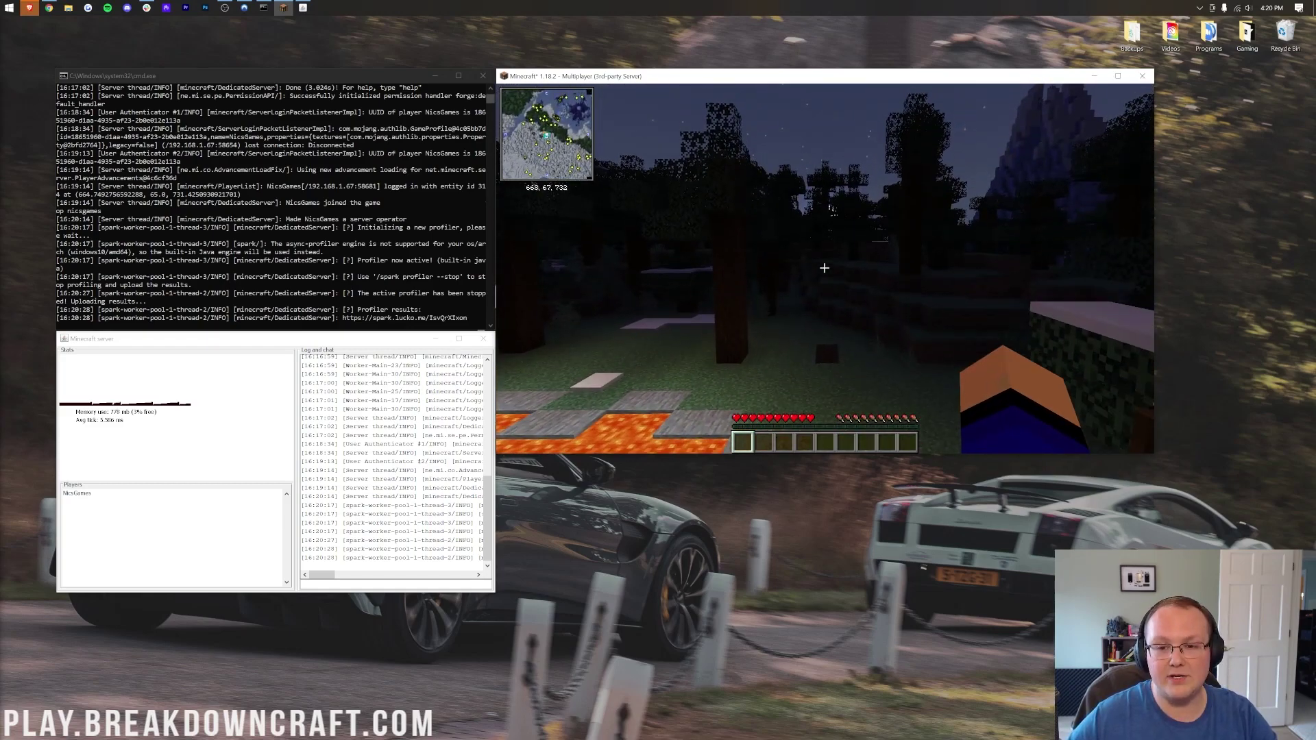
{"action": "key", "text": "w"}
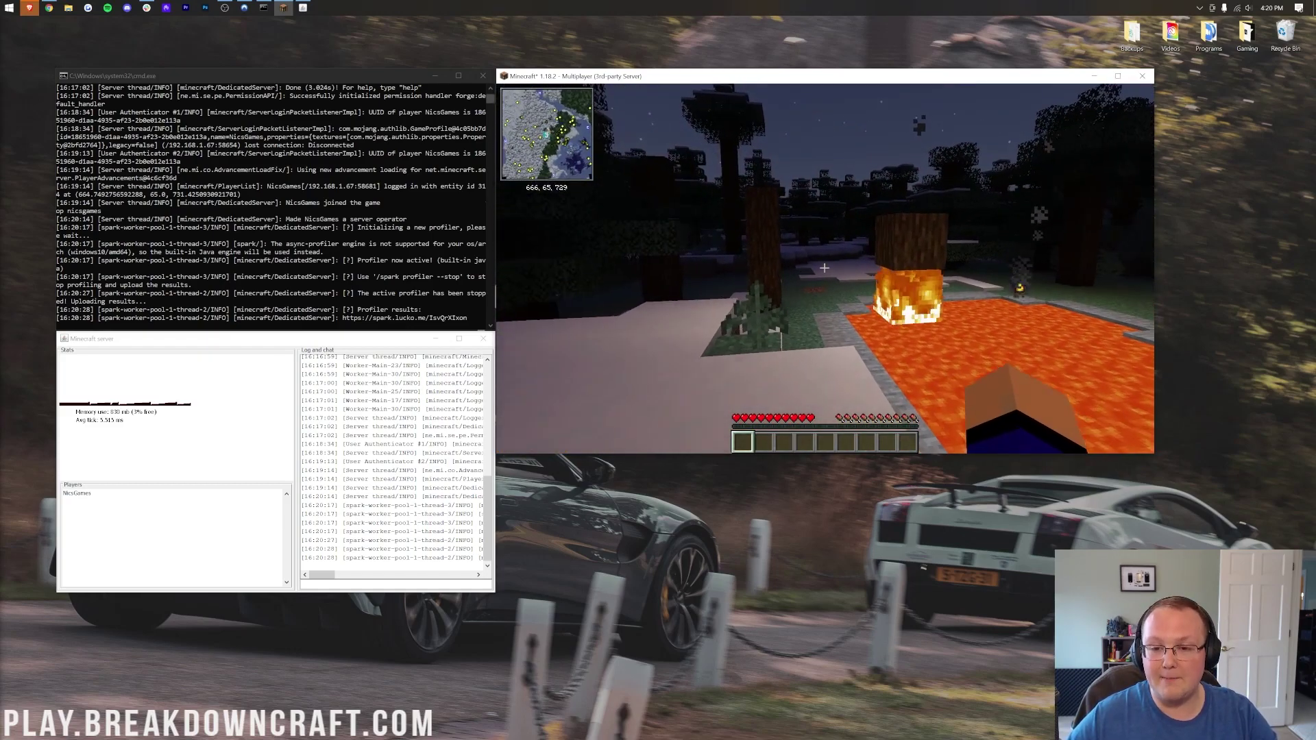
{"action": "key", "text": "w"}
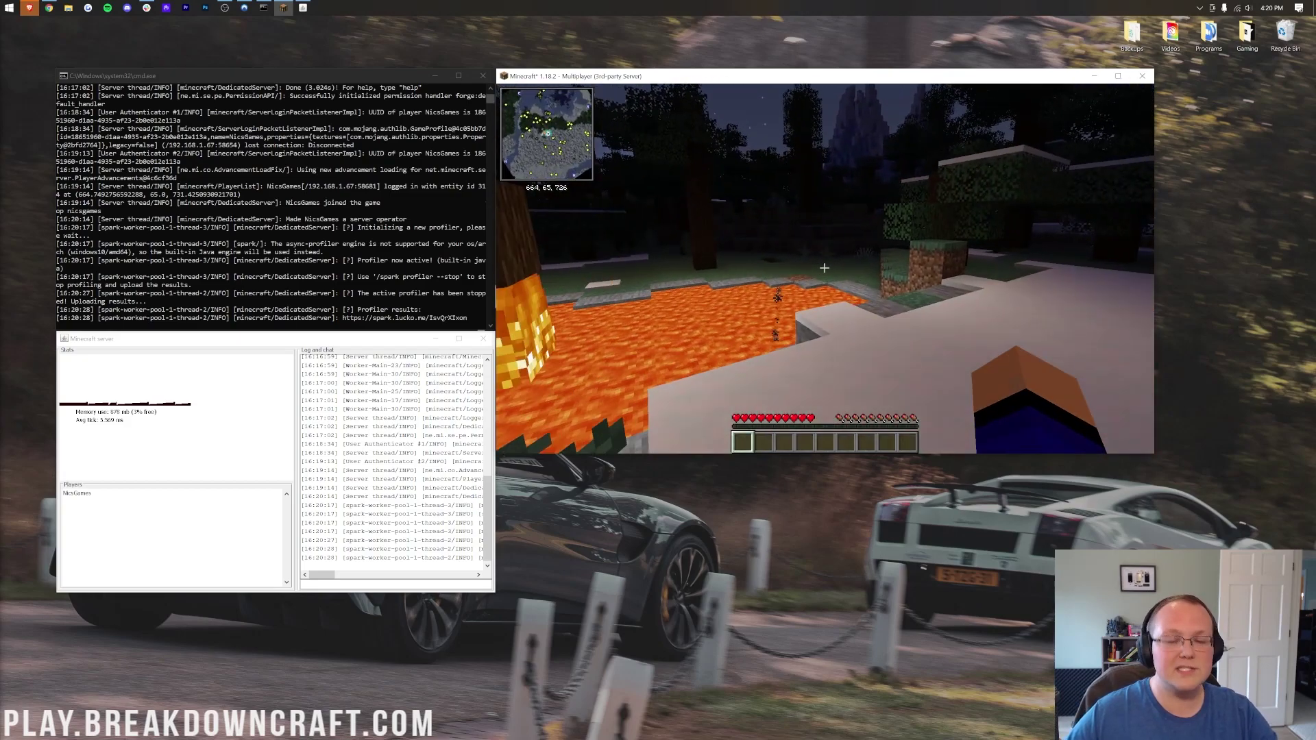
{"action": "key", "text": "w"}
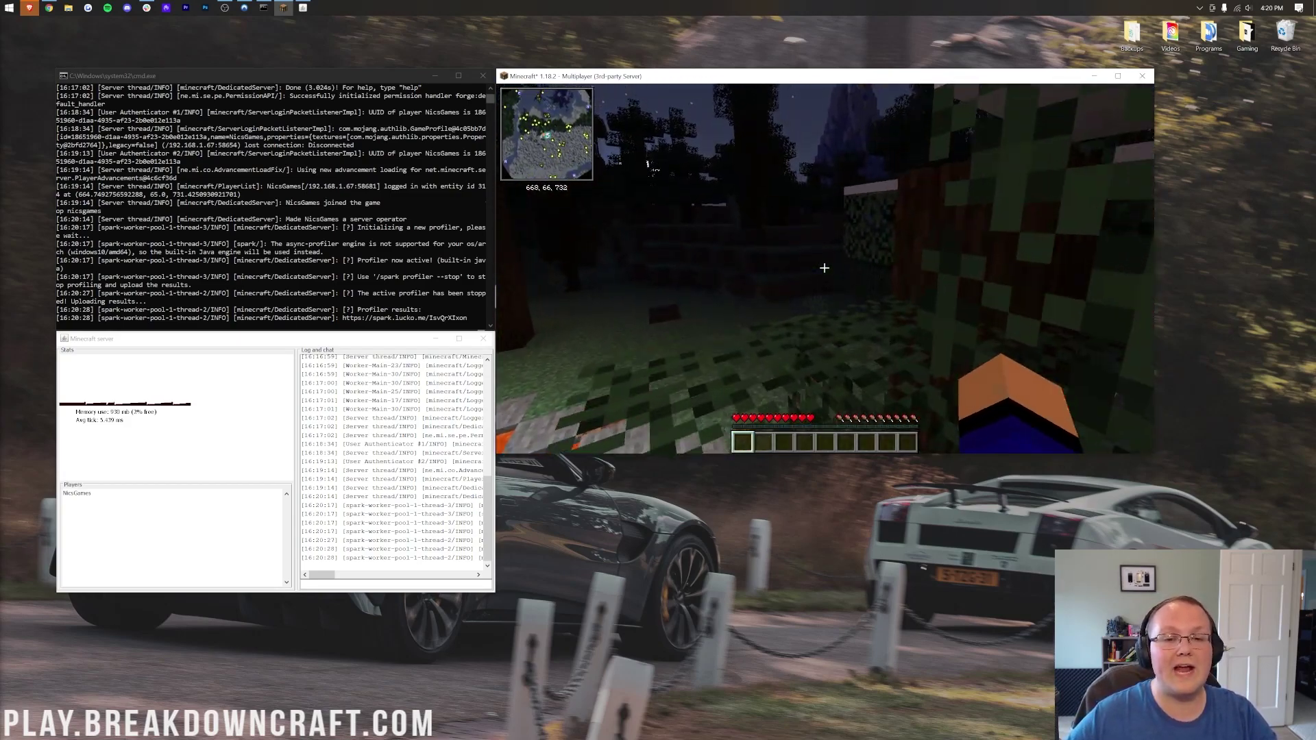
{"action": "key", "text": "w"}
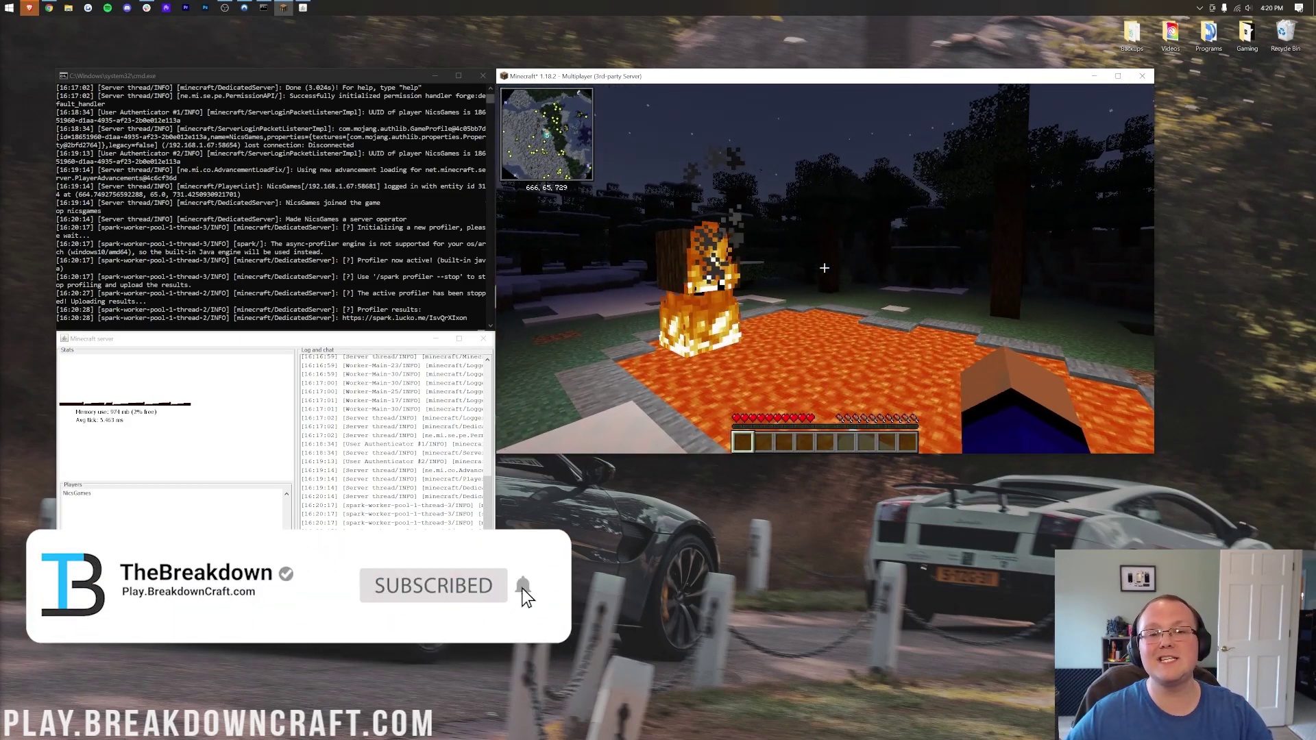